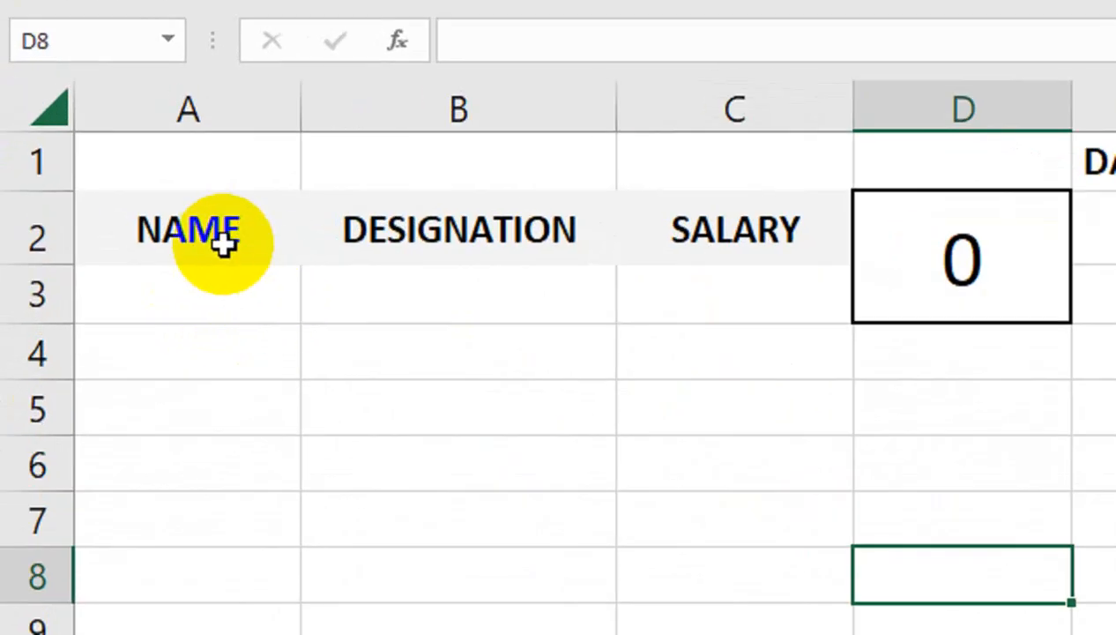
Enter the sample text THE in cell B1 above the headers and clear it again.
drag(224, 219, 657, 220)
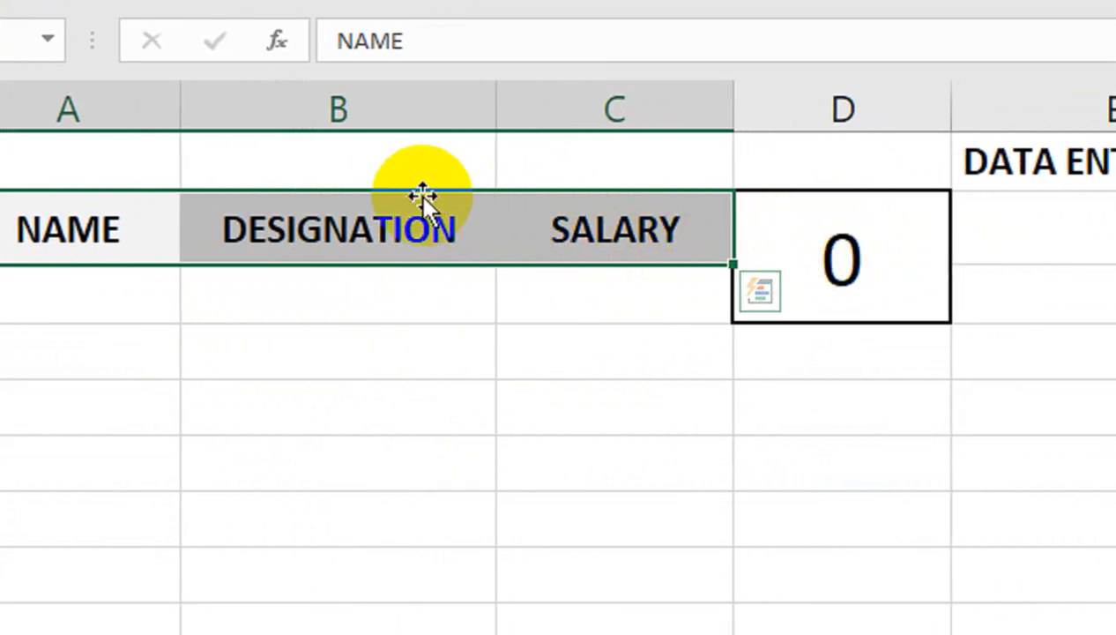
click(379, 166)
text(T)
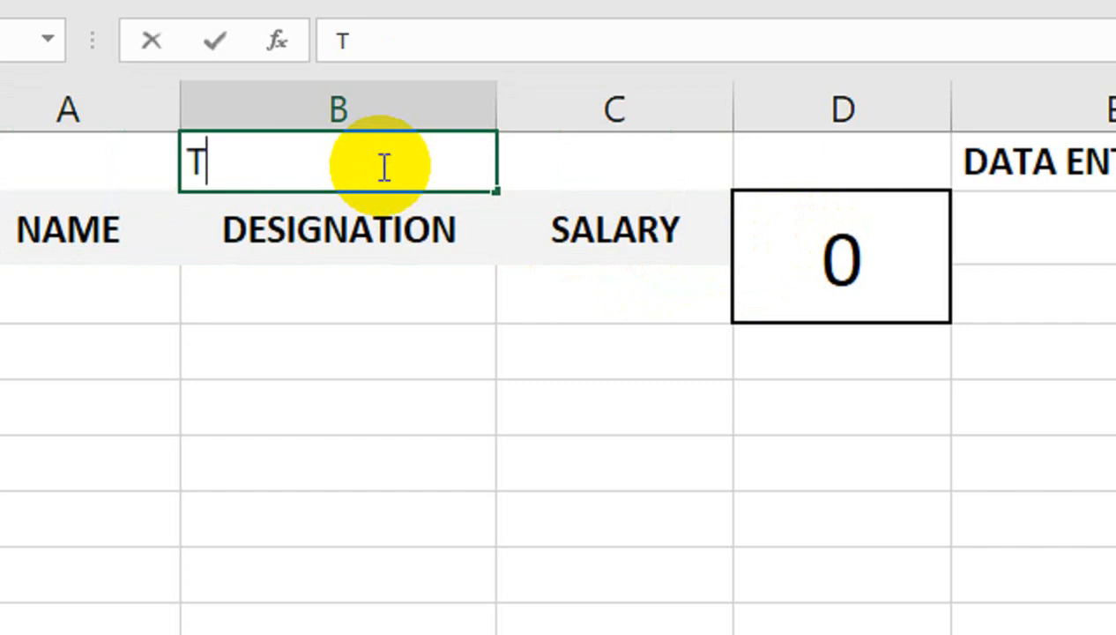
text(HE)
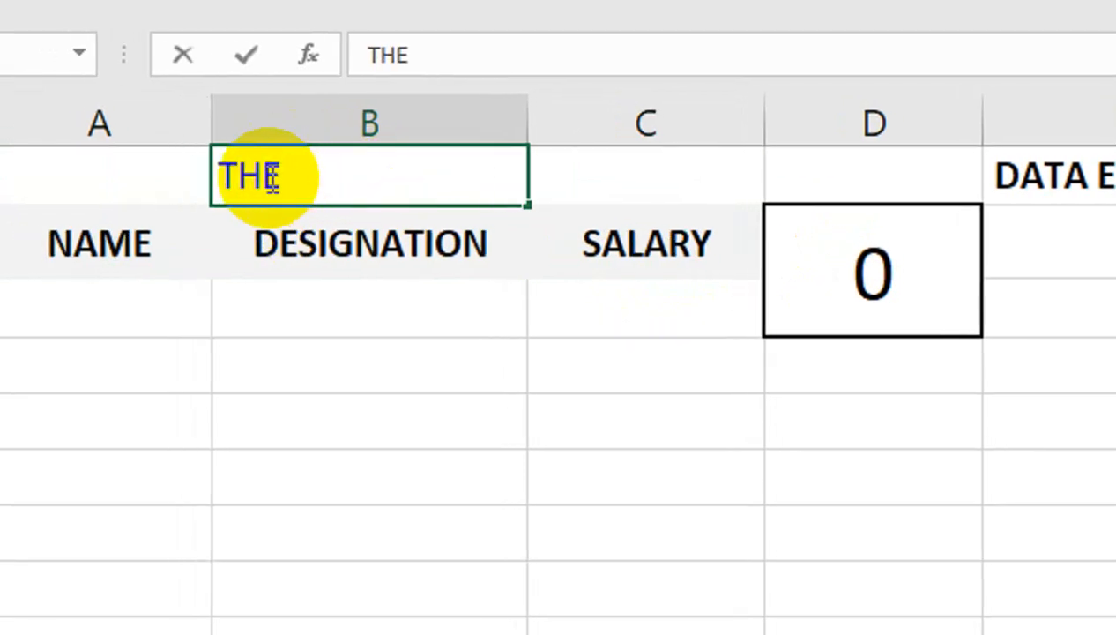
click(254, 265)
click(290, 175)
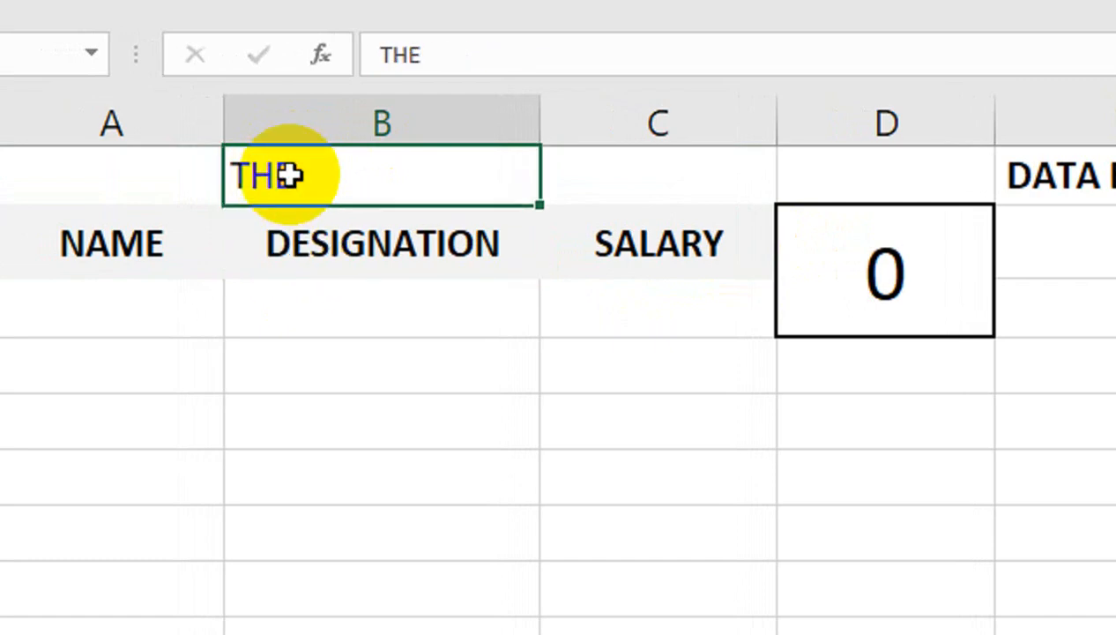
key(Delete)
Enter the first employee's name in cell A3 under the NAME header.
click(181, 312)
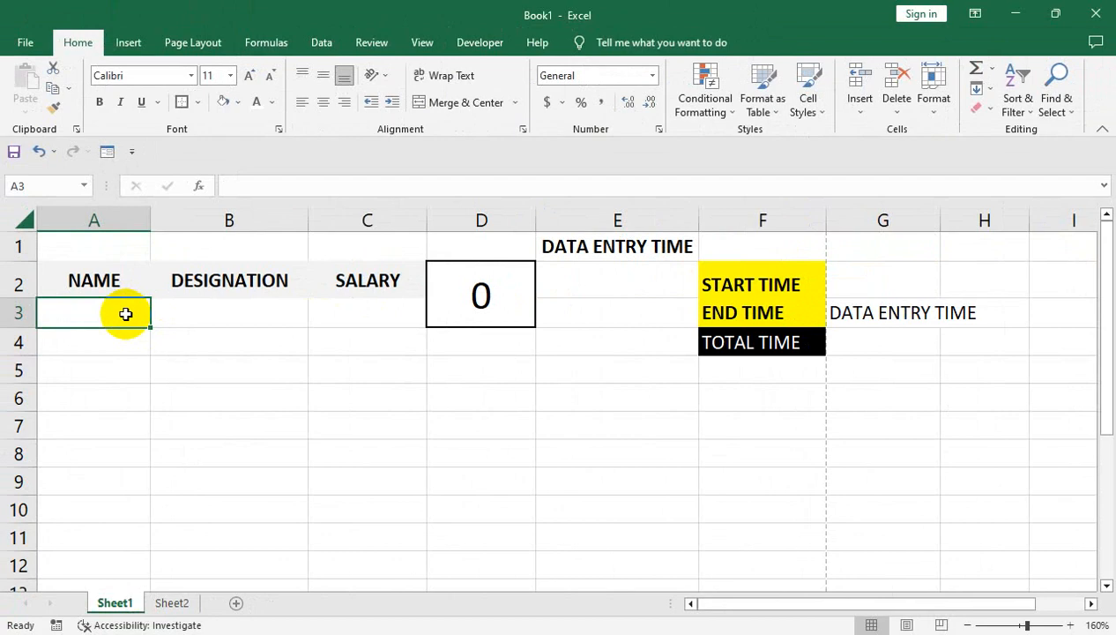
text(WAQAS)
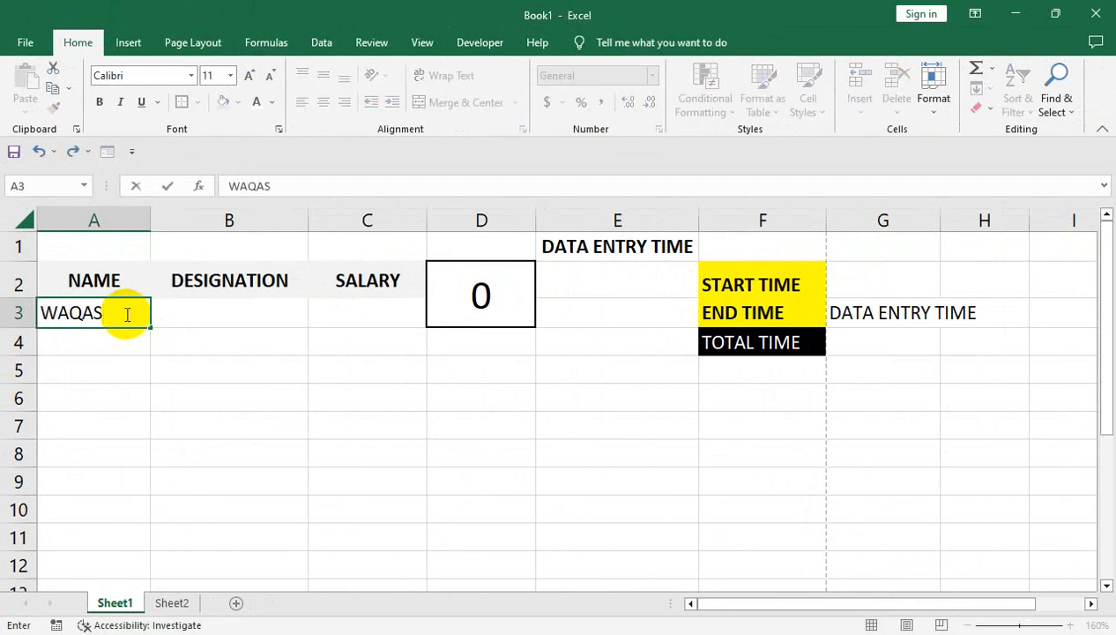
key(Tab)
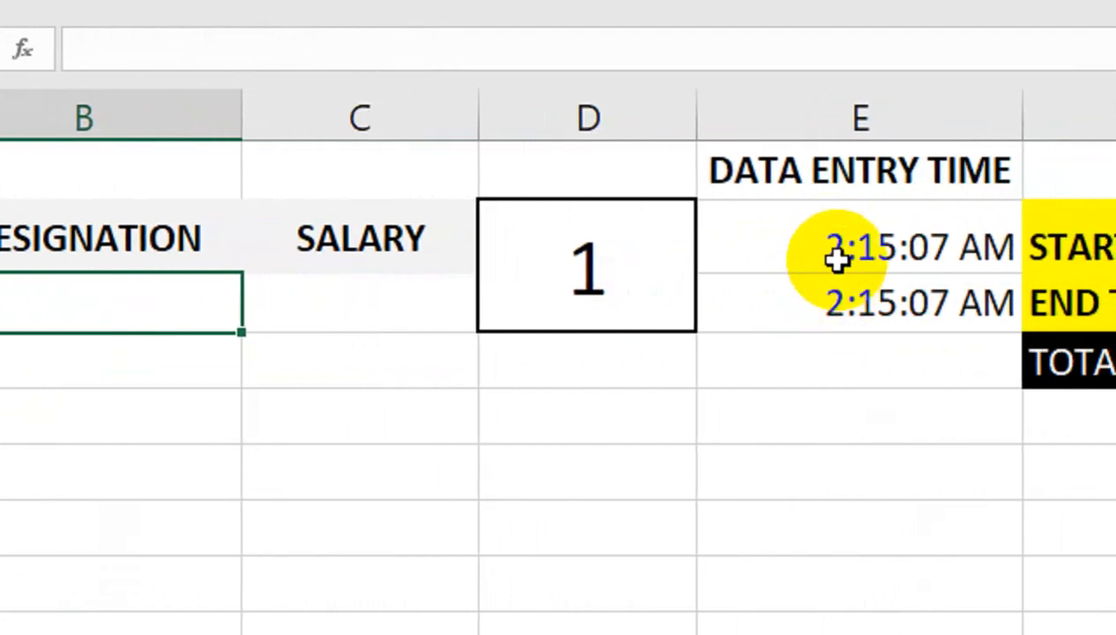
Clear the time formula in cell E2 and undo the deletion.
click(842, 248)
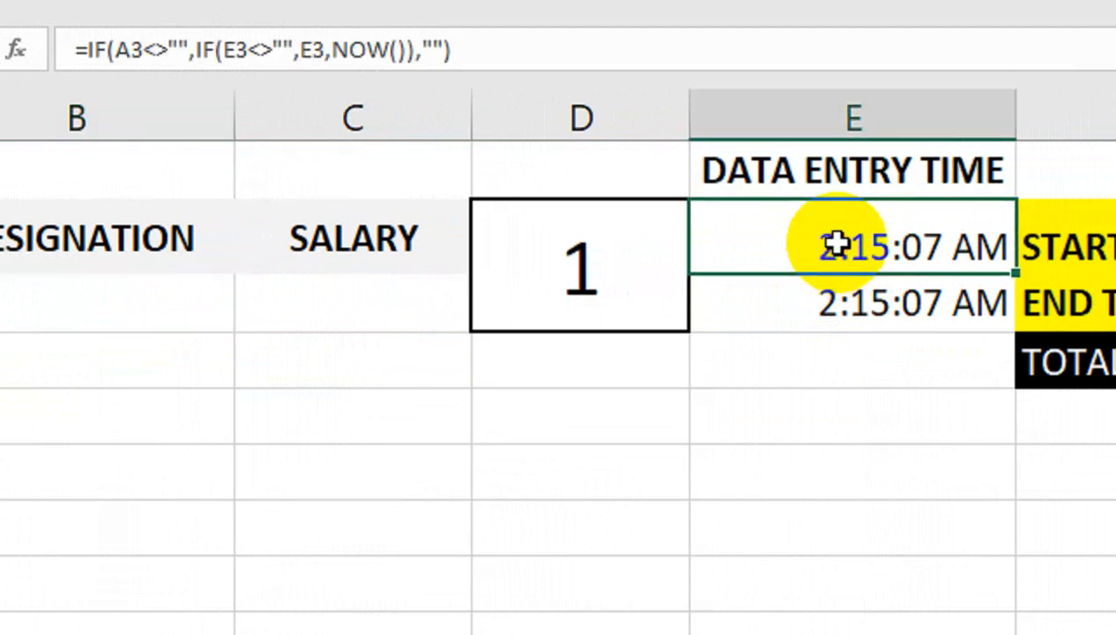
key(Delete)
click(868, 371)
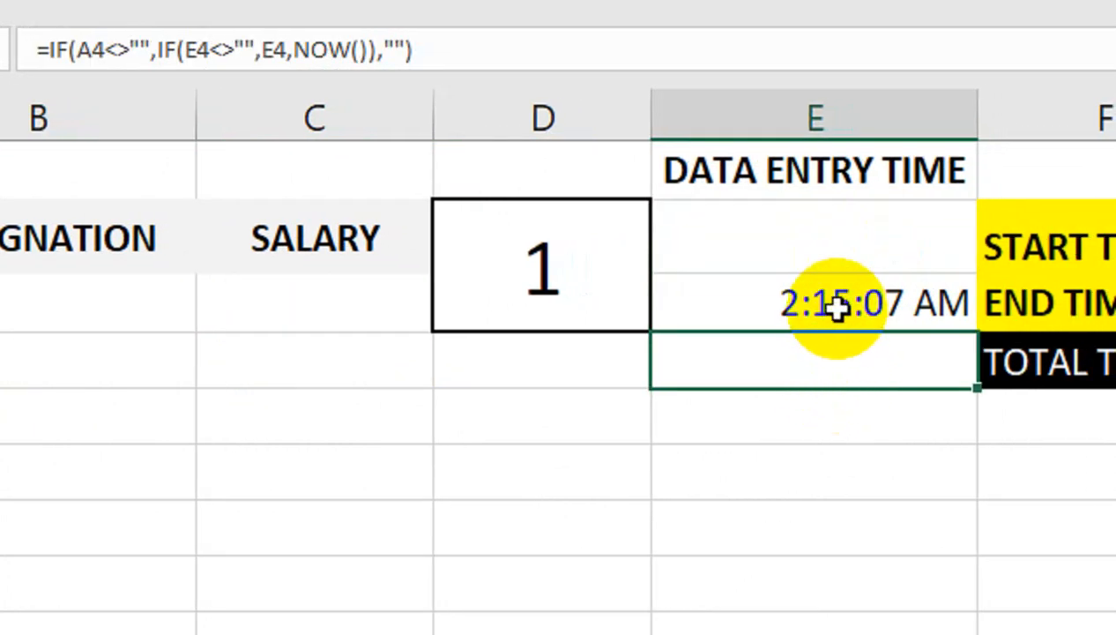
key(ctrl+z)
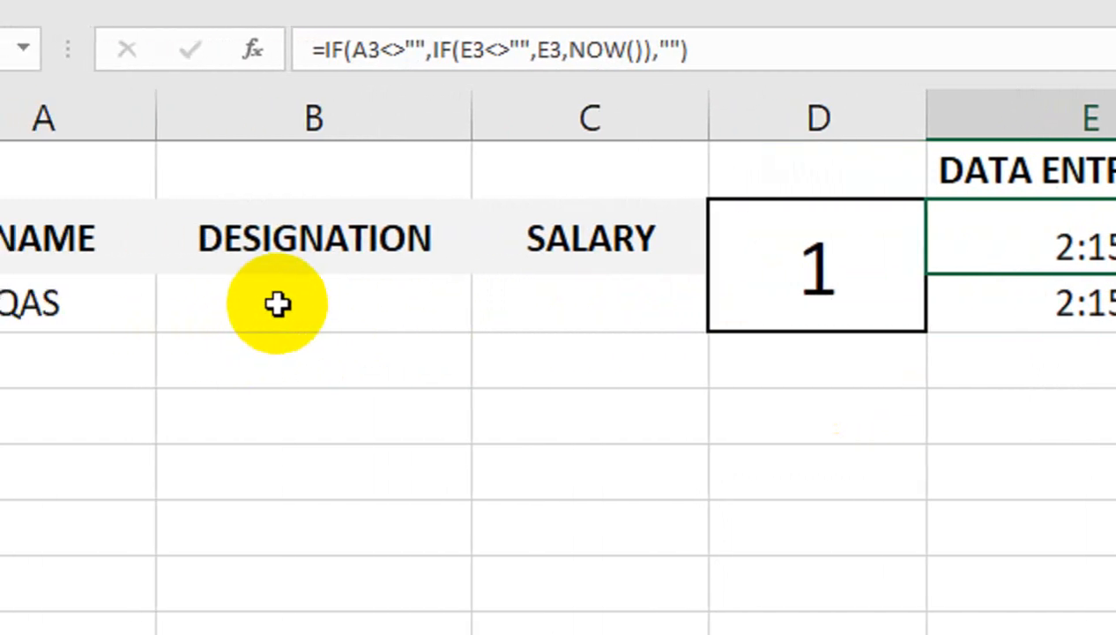
Complete the first employee's row with the designation MANAGER in B3 and the salary 50000 in C3.
click(369, 295)
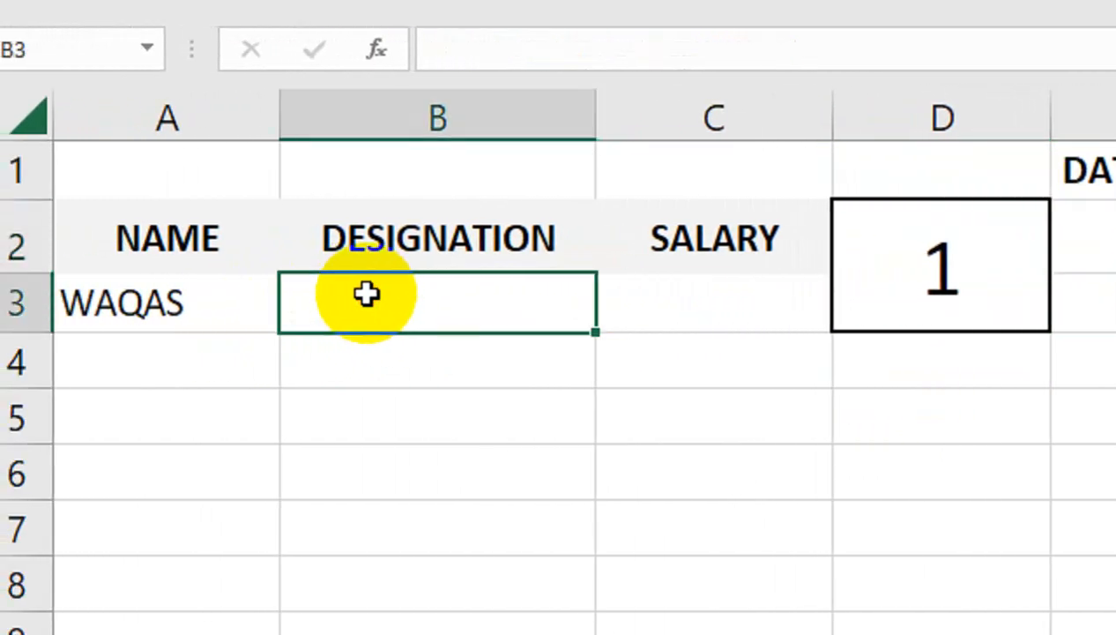
text(MANAGER)
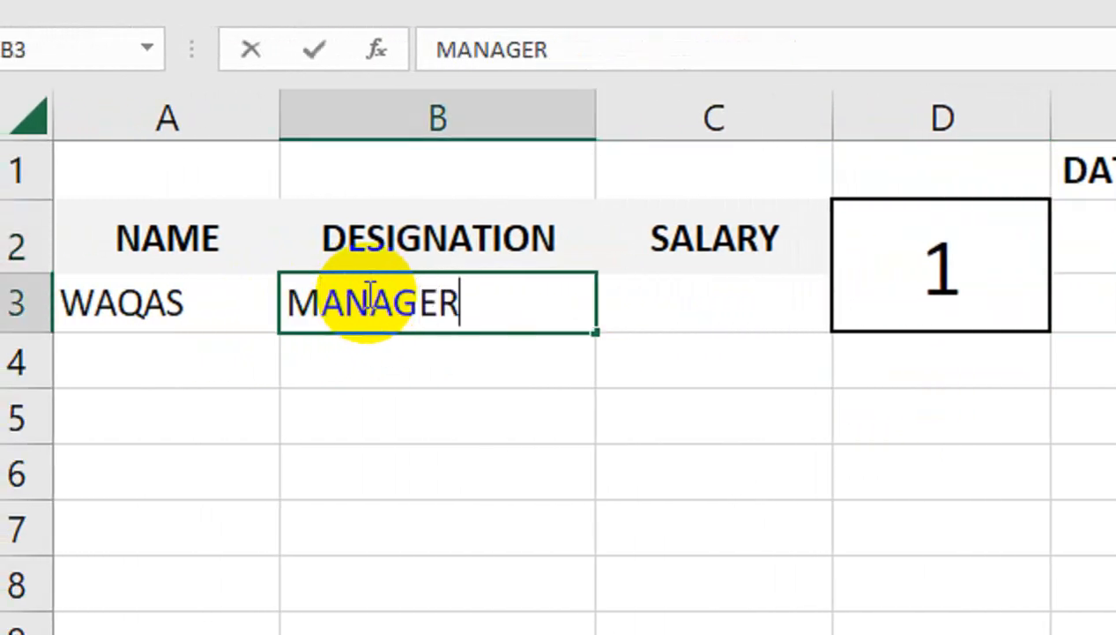
key(Tab)
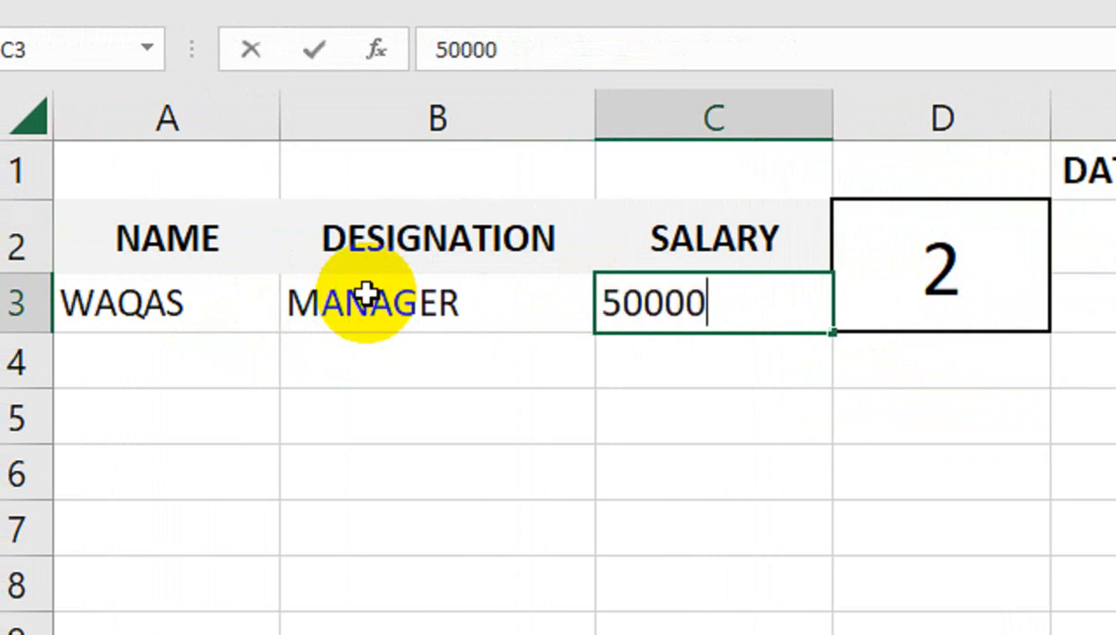
key(Return)
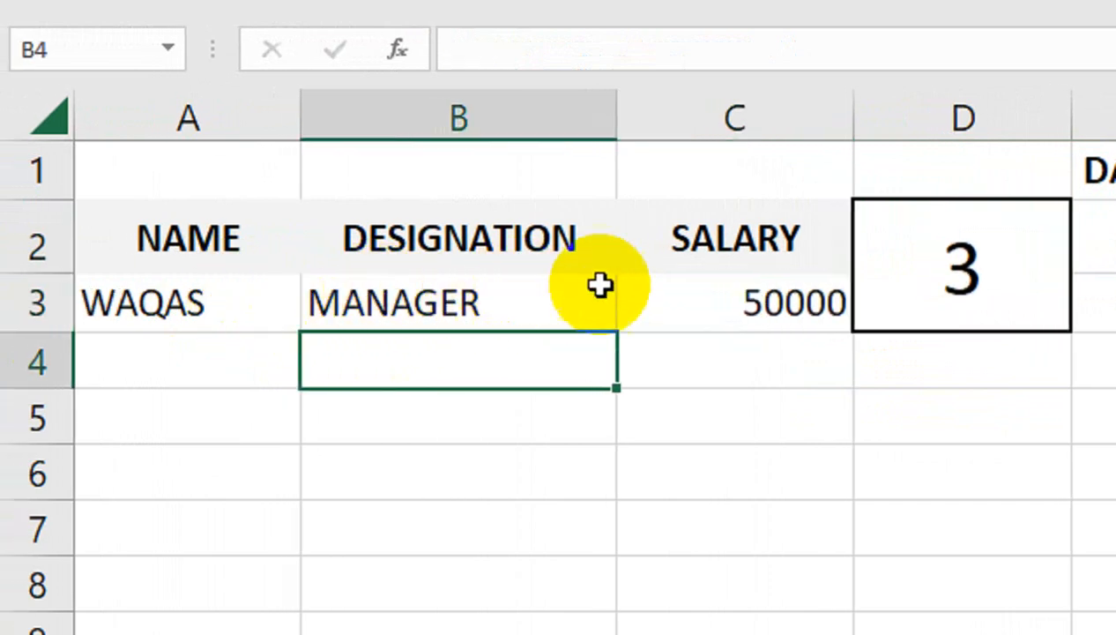
Fill row 4 with the second employee's full name, the designation HOD and the salary 30000.
click(157, 339)
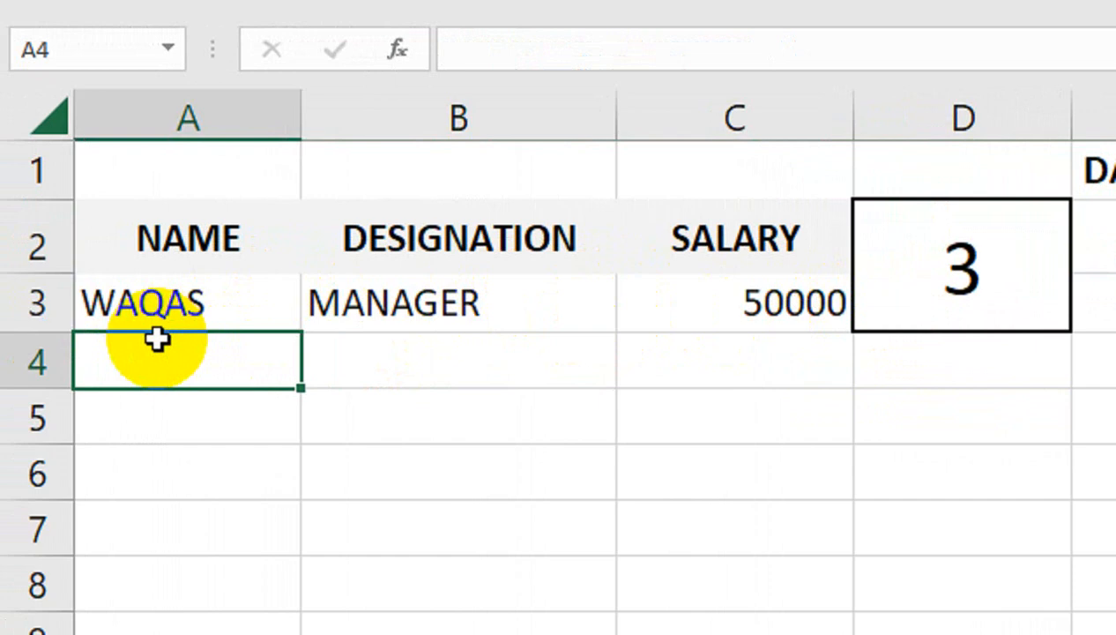
text(REHAN)
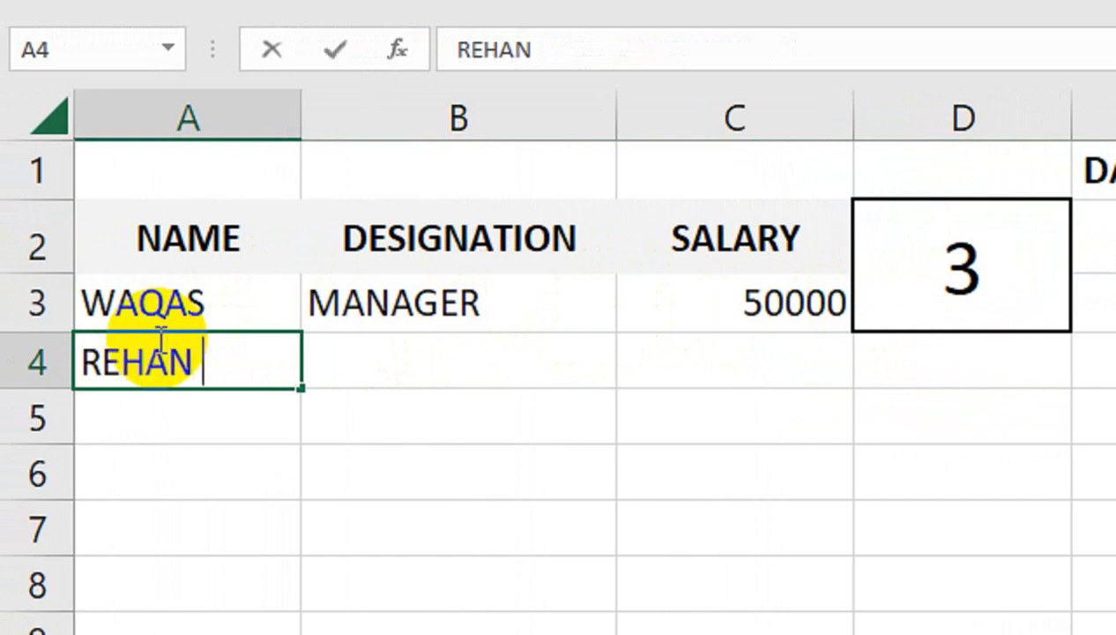
text( KHAN)
key(Tab)
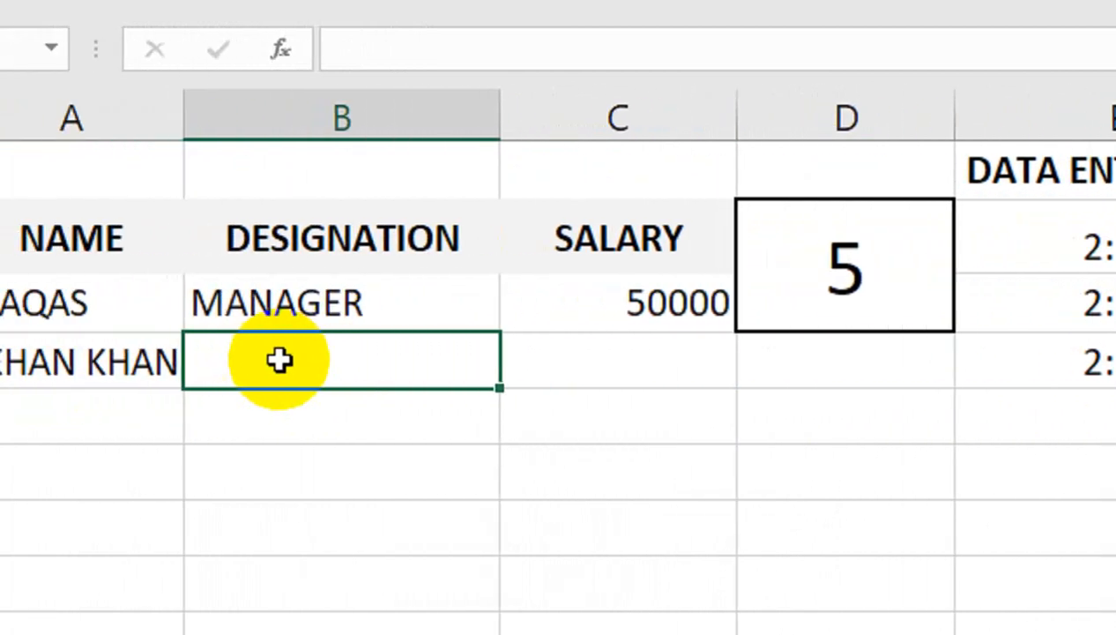
text(HOD)
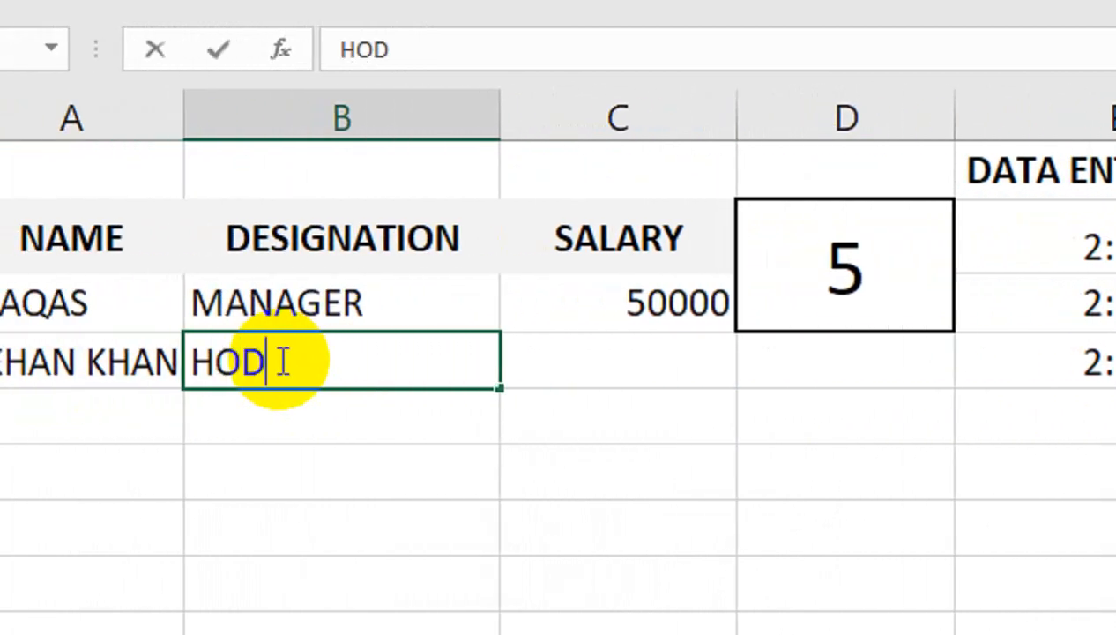
key(Tab)
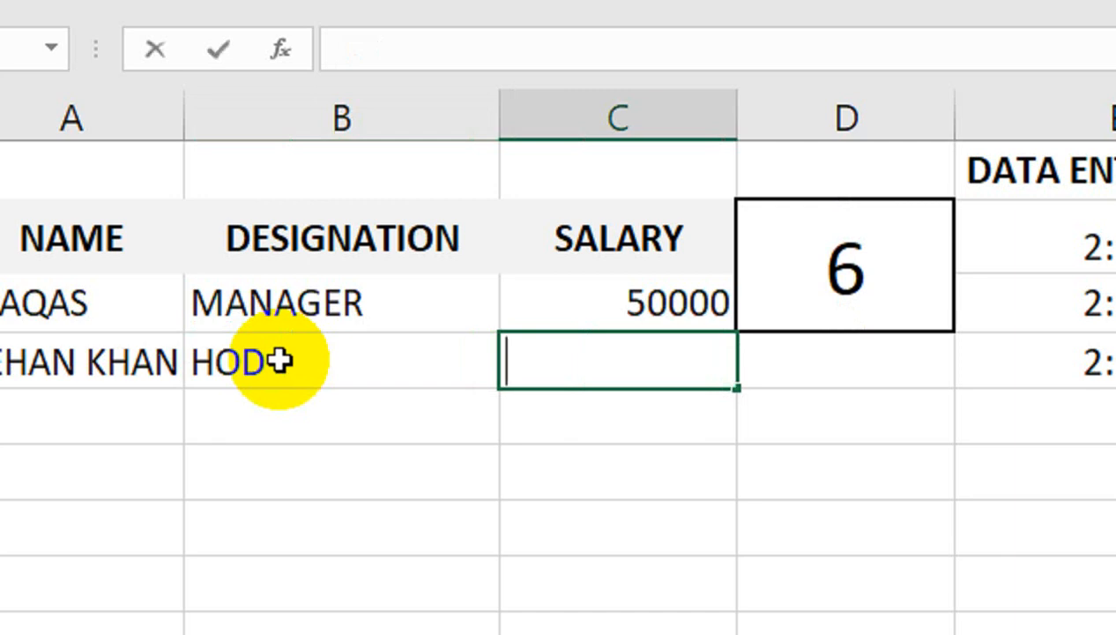
text(30000)
key(Return)
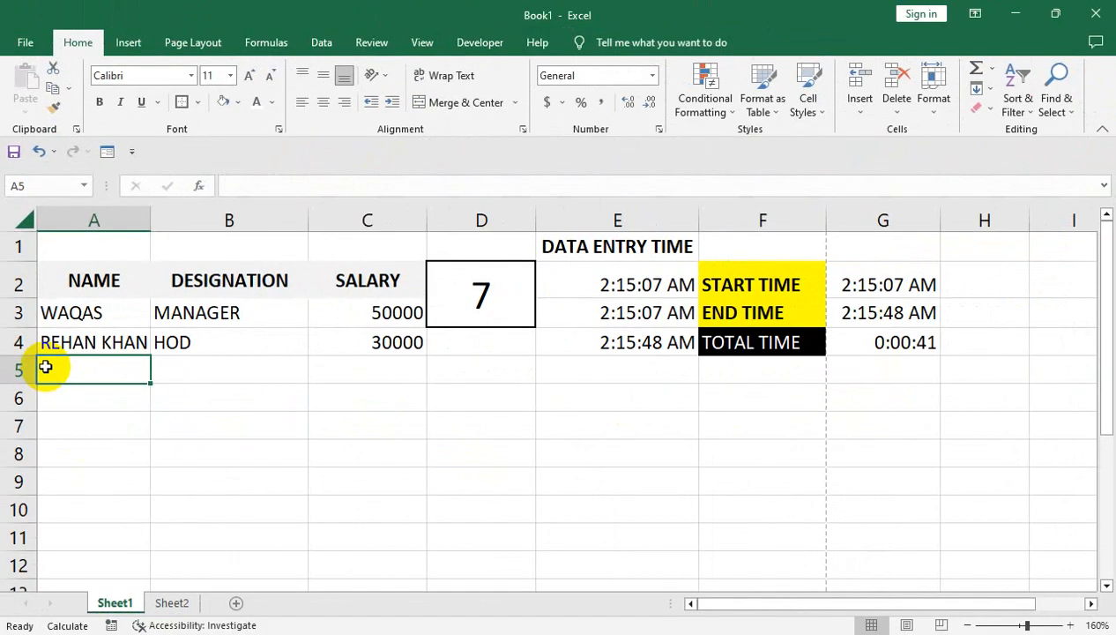
Fill row 5 with the third employee's name, the designation INCHARG and the salary 45000.
text(IMRAN)
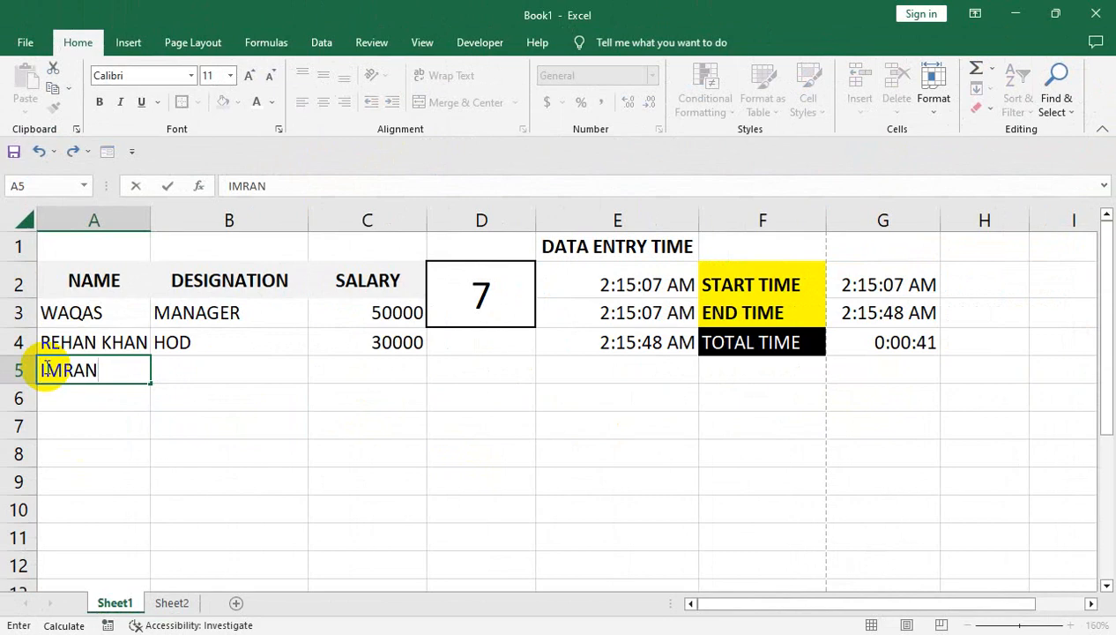
key(Tab)
text(INC)
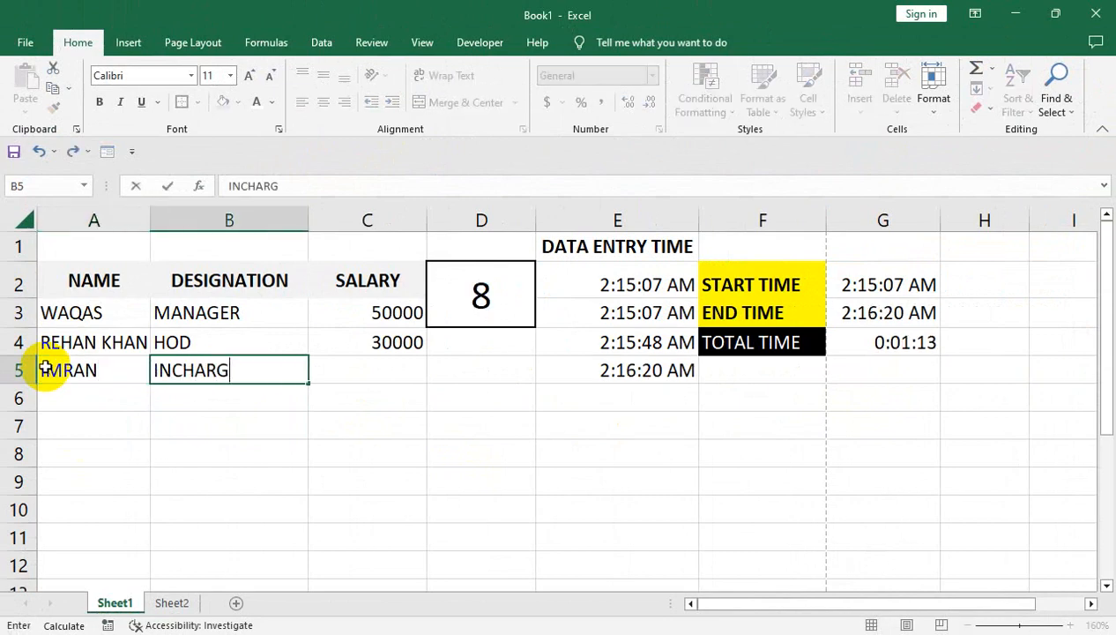
text(HARG)
key(Tab)
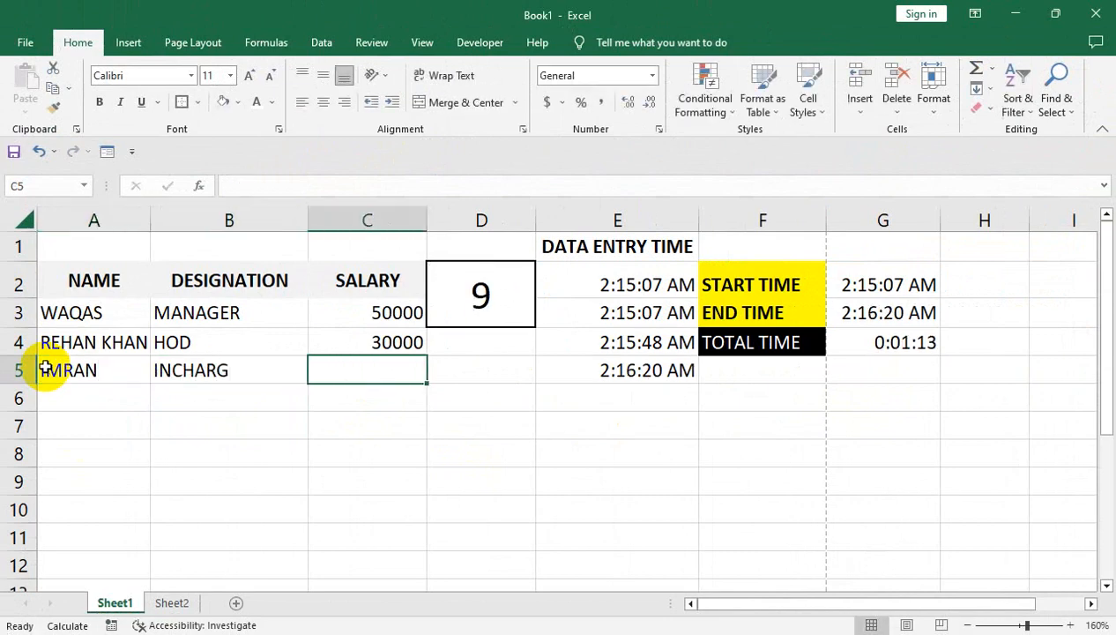
text(45000)
key(Return)
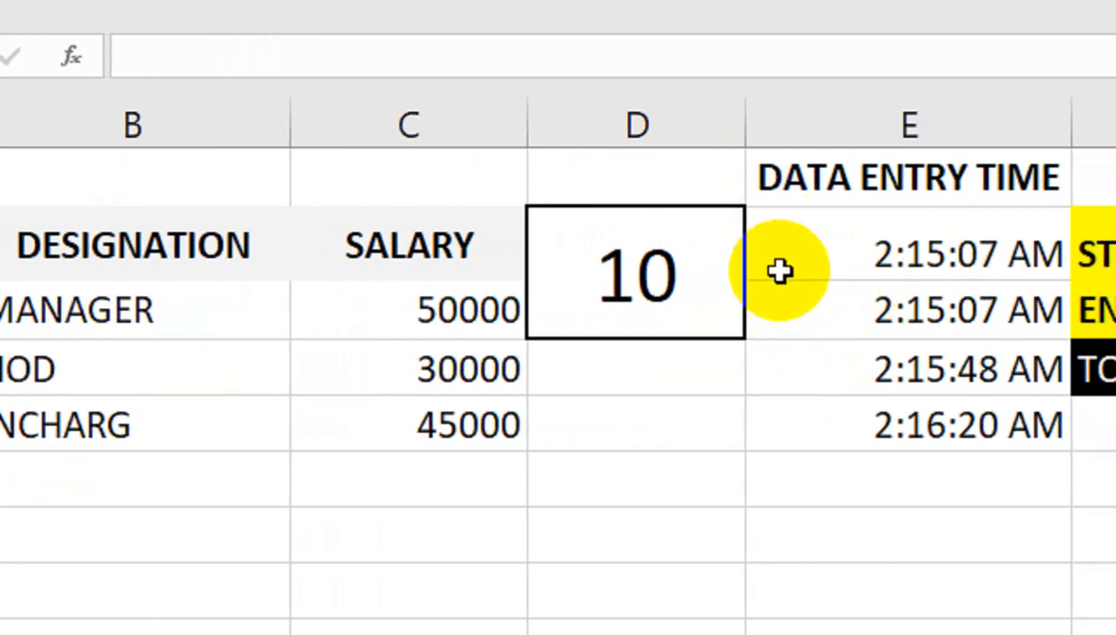
Hide columns D through G, which hold the entry counter and the time tracking cells.
drag(720, 107, 1115, 81)
right_click(621, 196)
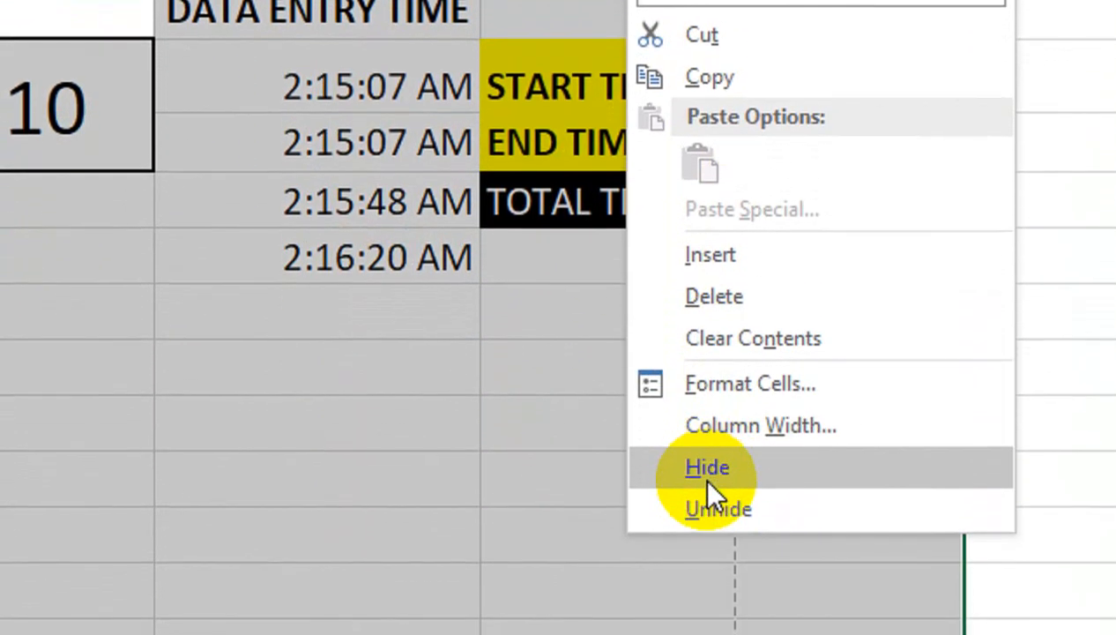
click(701, 472)
click(267, 157)
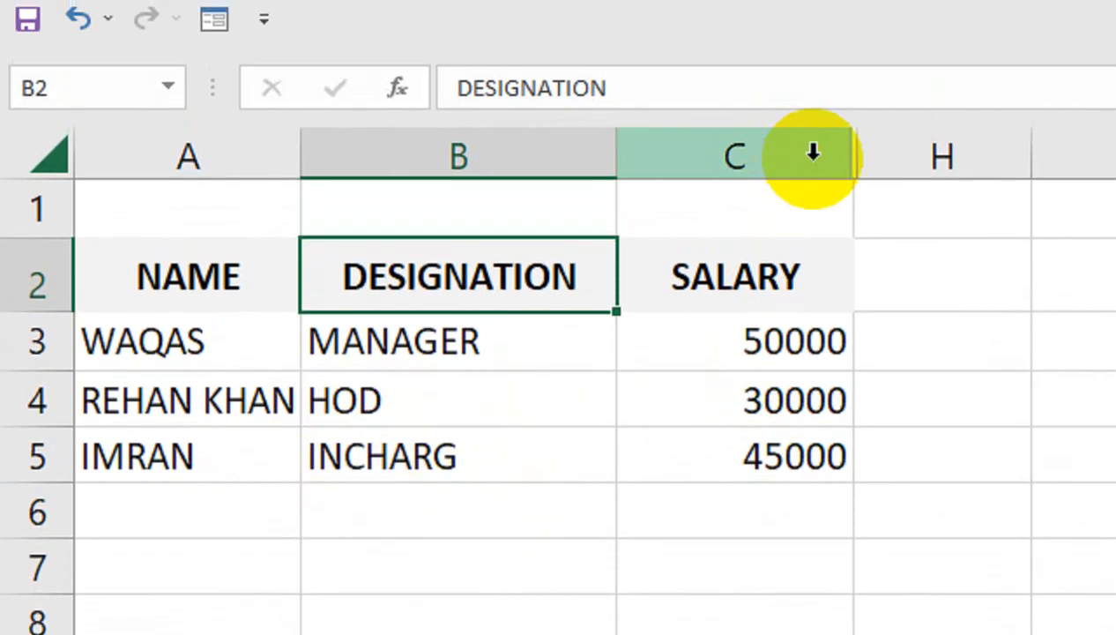
Unhide the columns between C and H.
drag(813, 155, 893, 163)
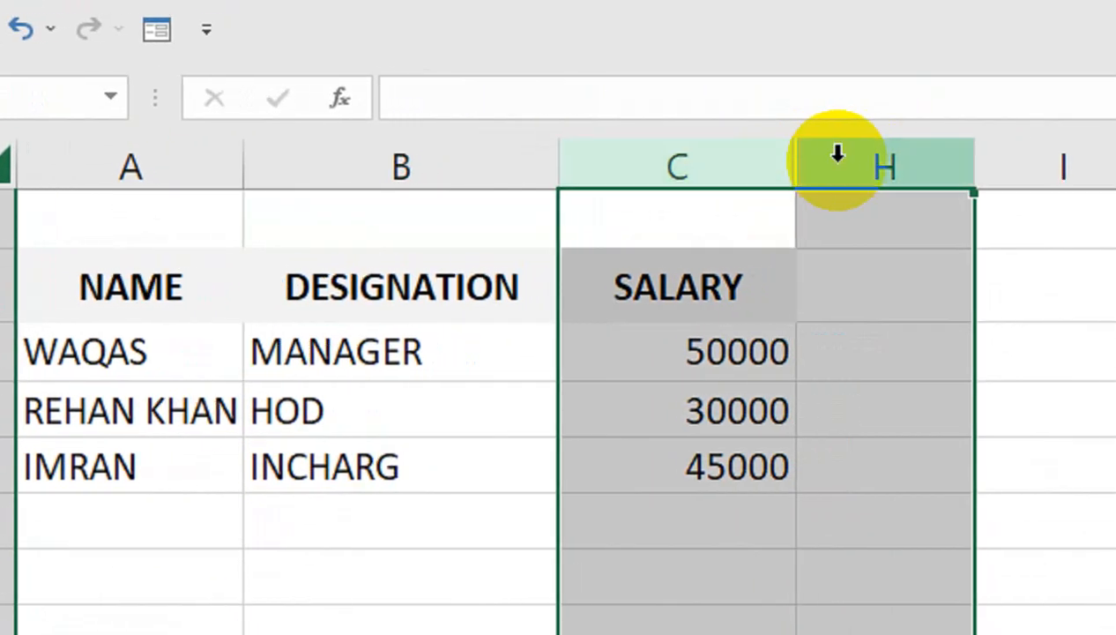
right_click(899, 155)
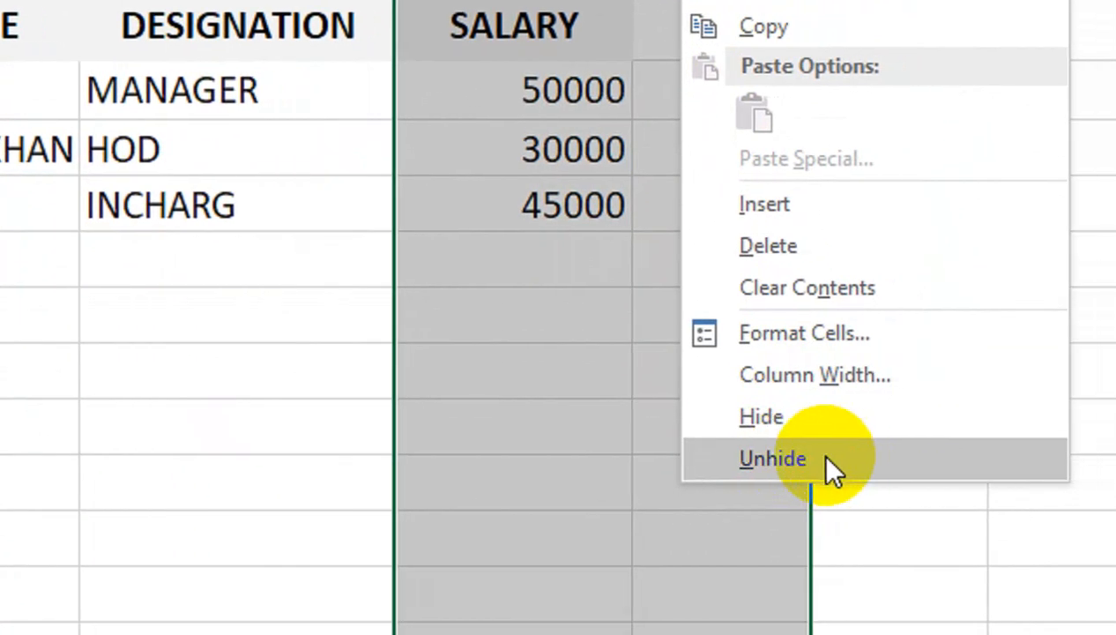
click(824, 457)
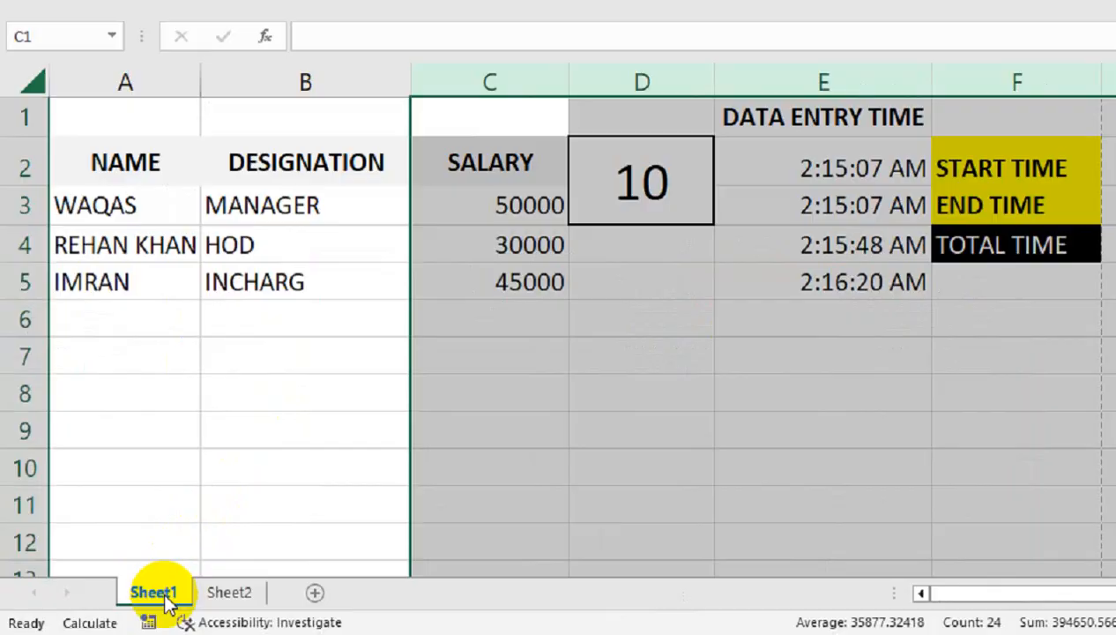
right_click(133, 603)
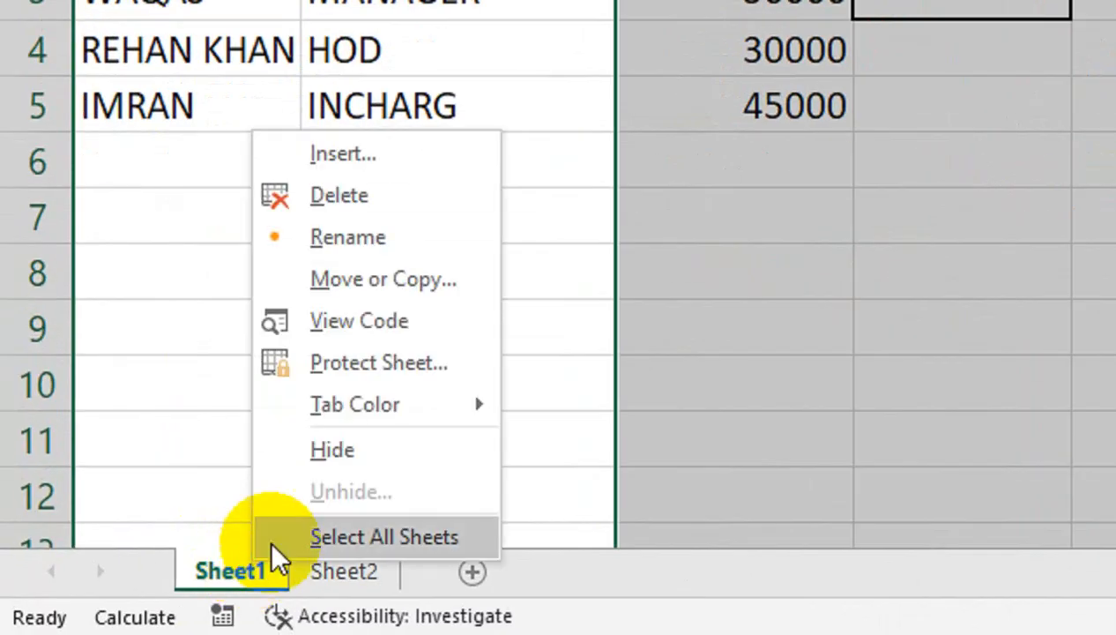
click(456, 280)
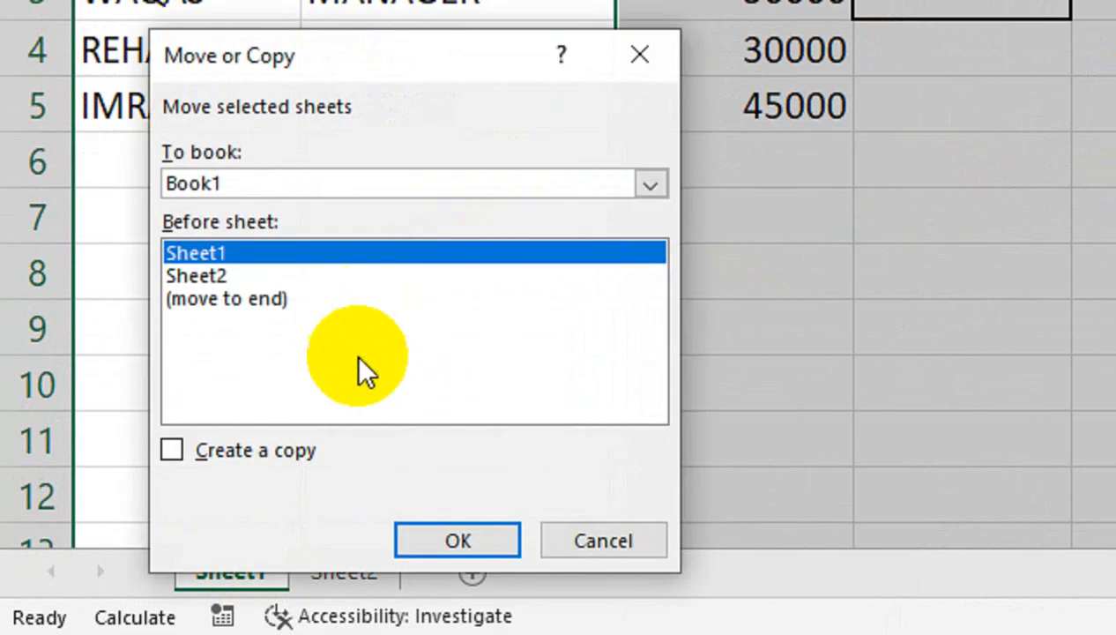
click(277, 449)
click(568, 539)
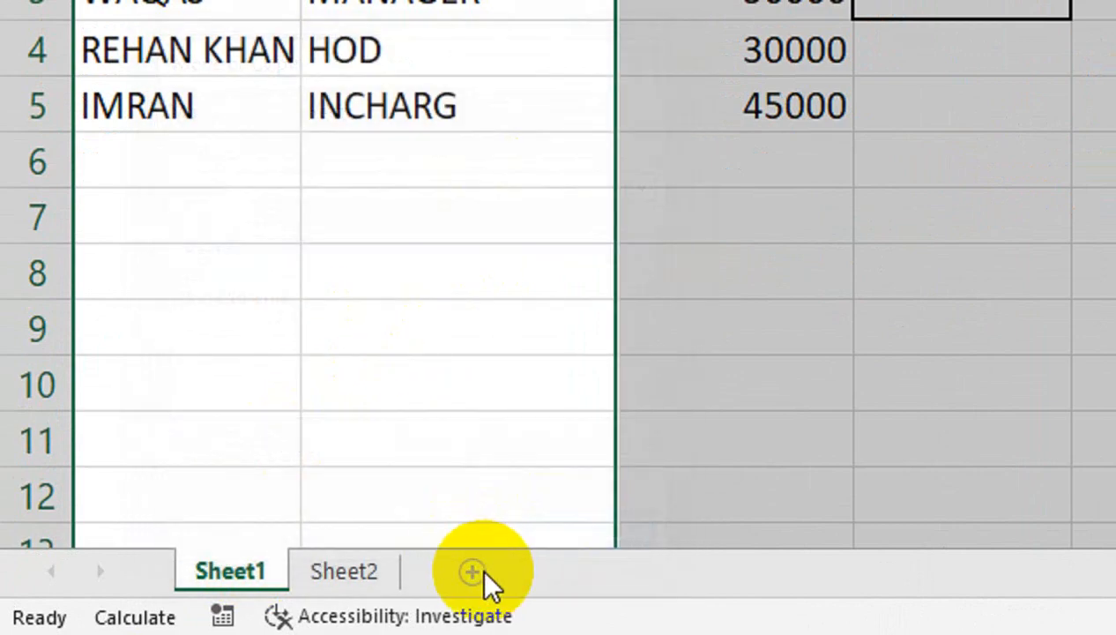
Add a new worksheet and enter the headers NAME, DESIGNATION and SALARY in cells A3 to C3.
click(473, 573)
click(130, 158)
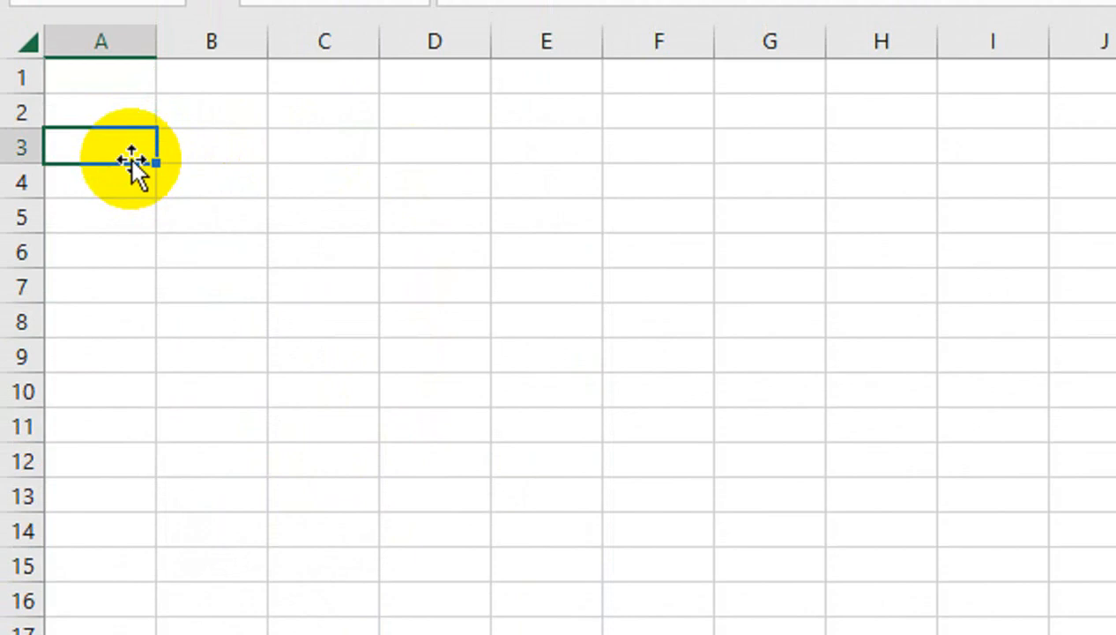
text(NAME)
key(Tab)
text(D)
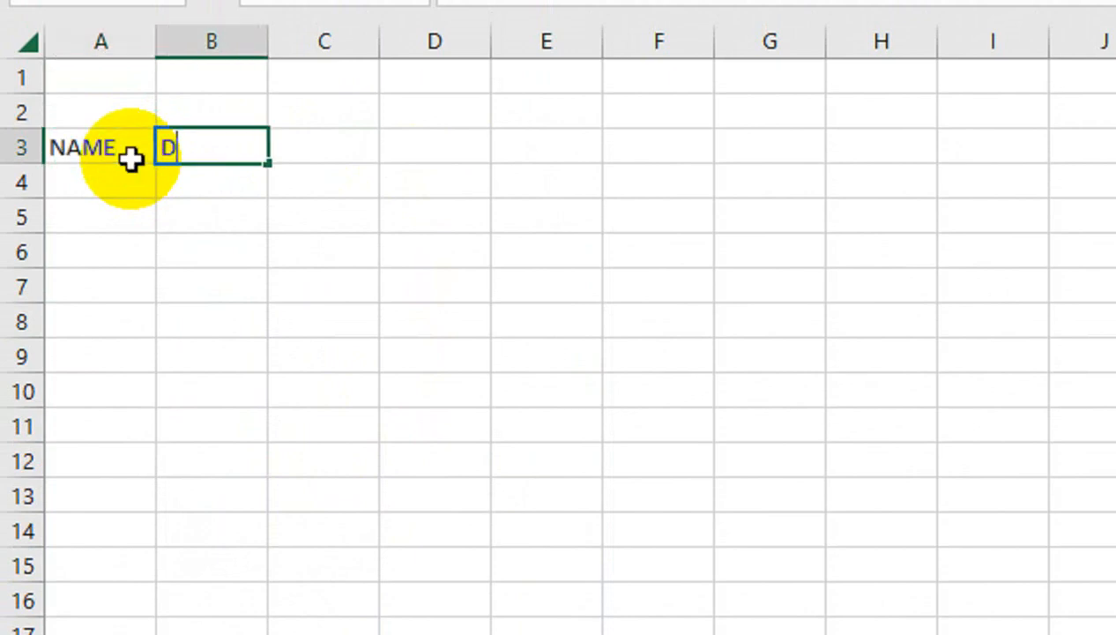
text(ESIGNATIO)
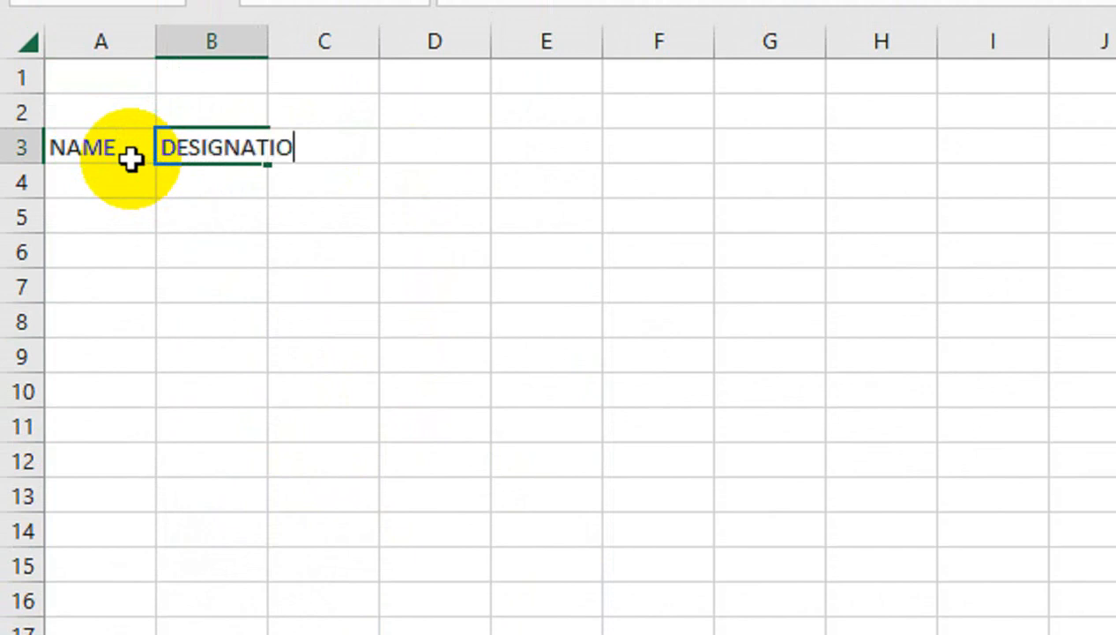
text(N)
key(Tab)
text(SALARY)
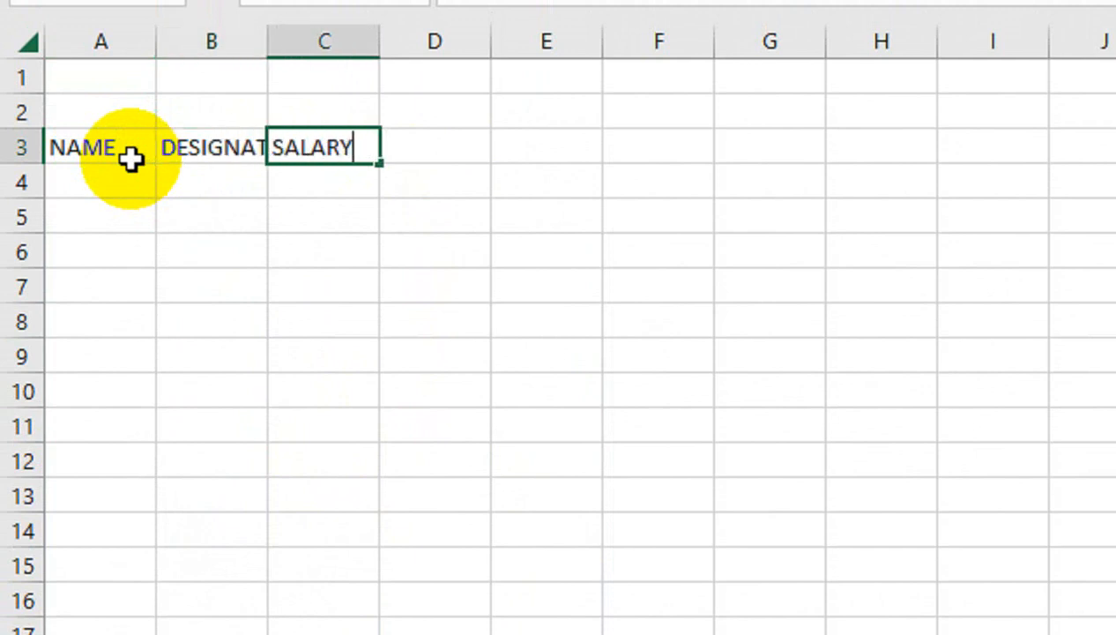
AutoFit the width of column B to the DESIGNATION header.
key(shift+Tab)
key(alt+h)
key(o)
key(i)
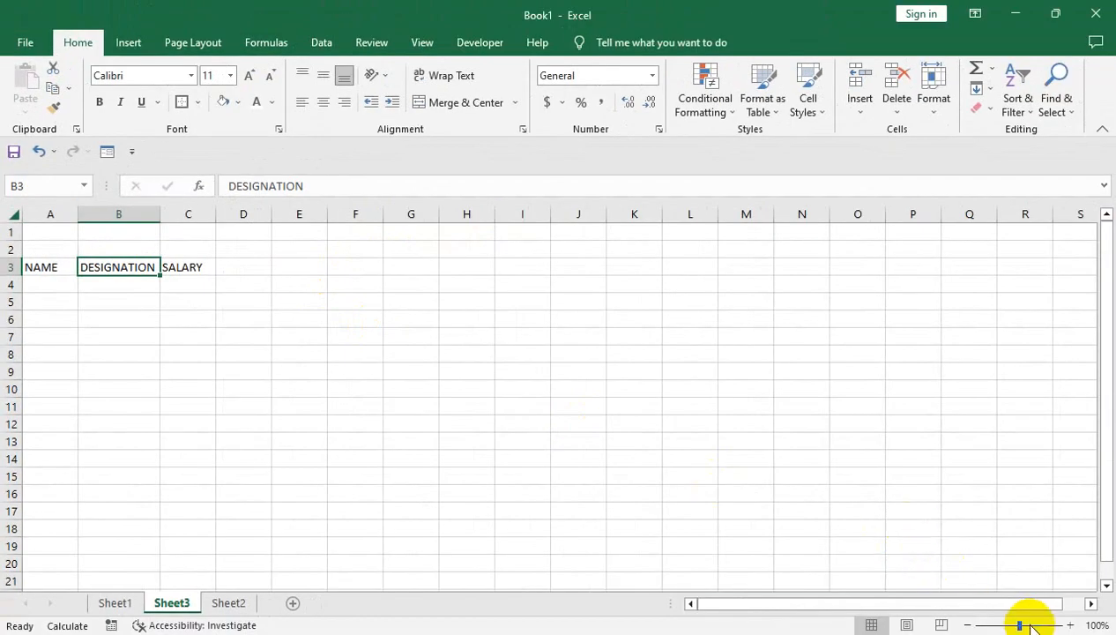
Merge and center the cells D2:E4 beside the SALARY header.
drag(1019, 624, 1029, 624)
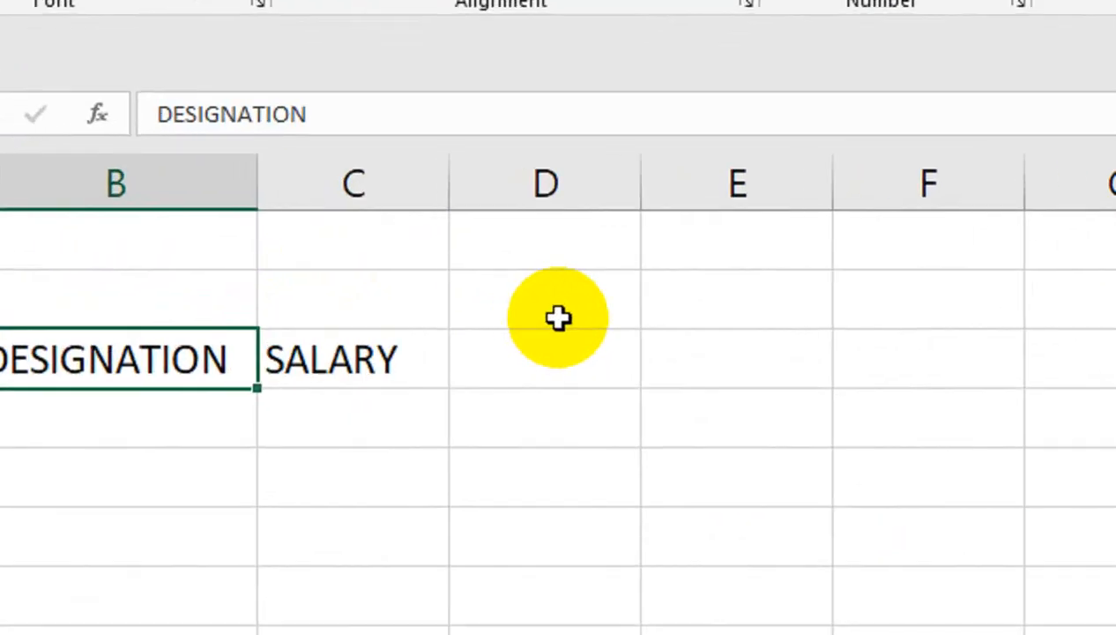
drag(429, 287, 450, 311)
drag(603, 364, 669, 414)
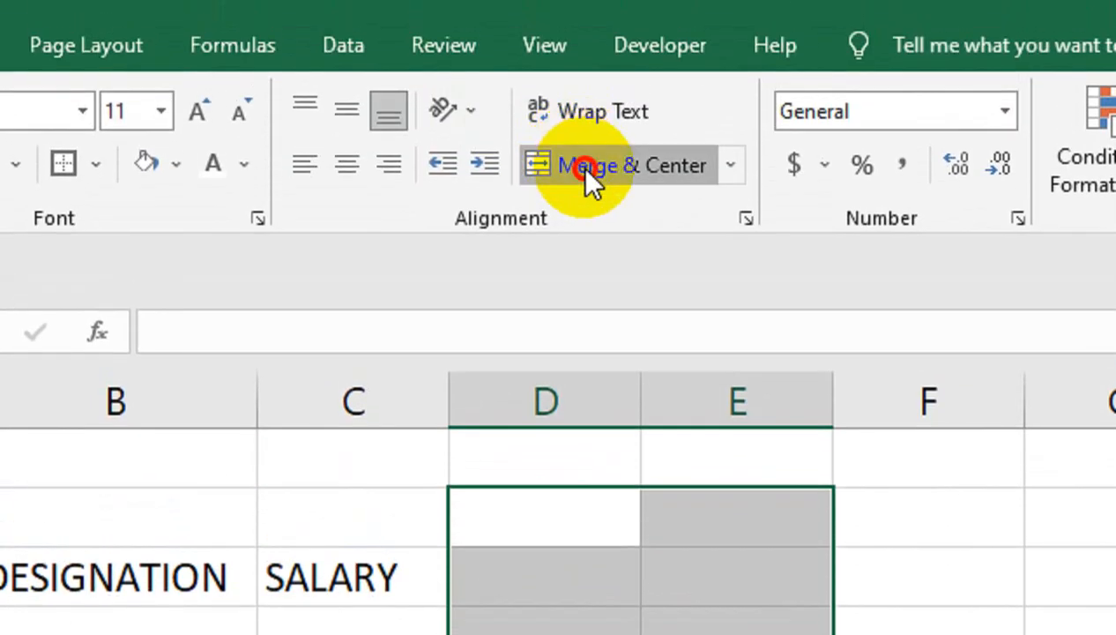
click(582, 169)
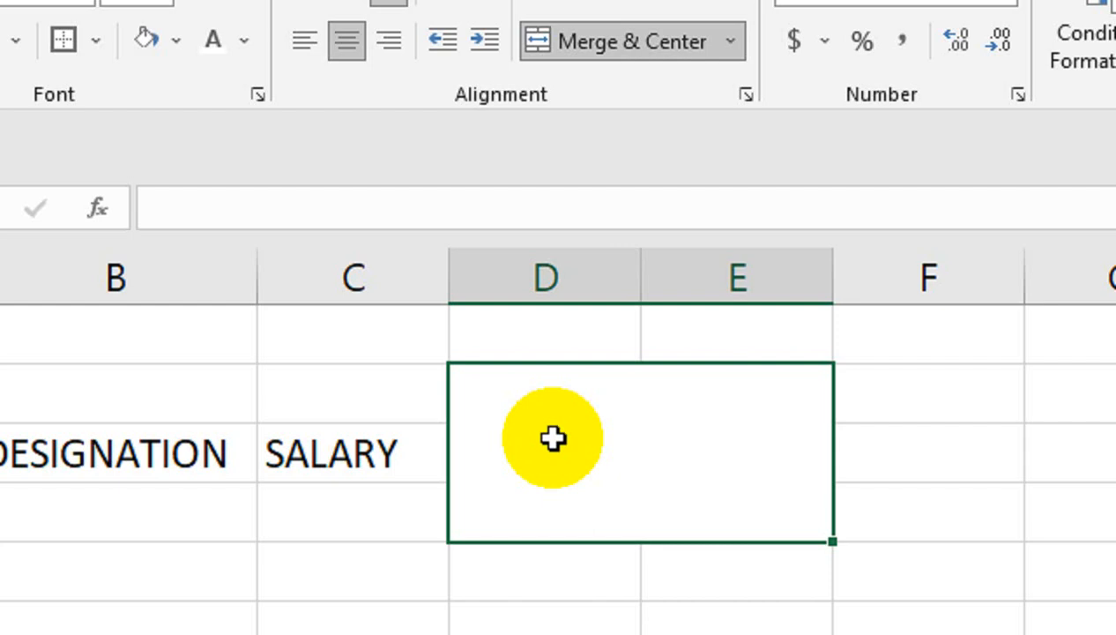
Begin the formula =SUMPRODUCT((LEN(A4:C100)- in the merged cell D2.
text(=SUMP)
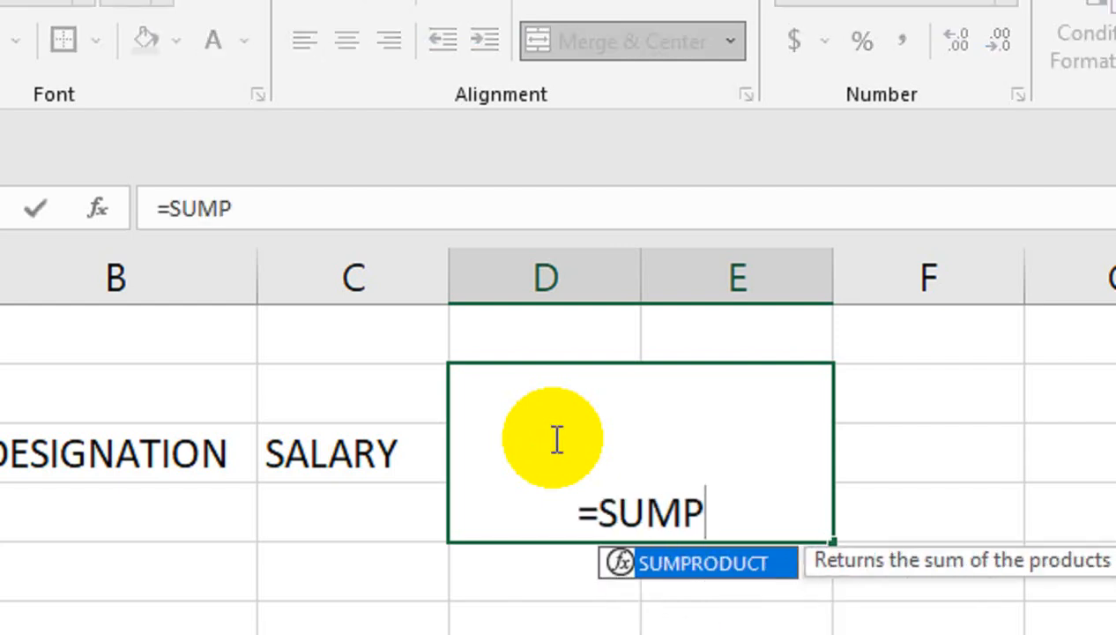
key(Tab)
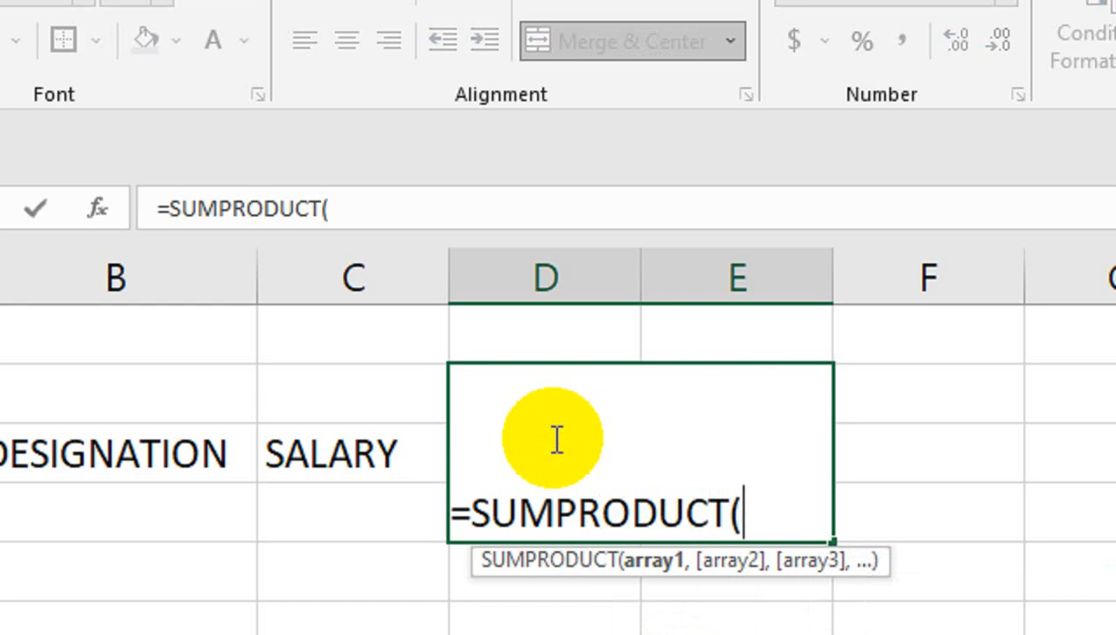
text((LEN()
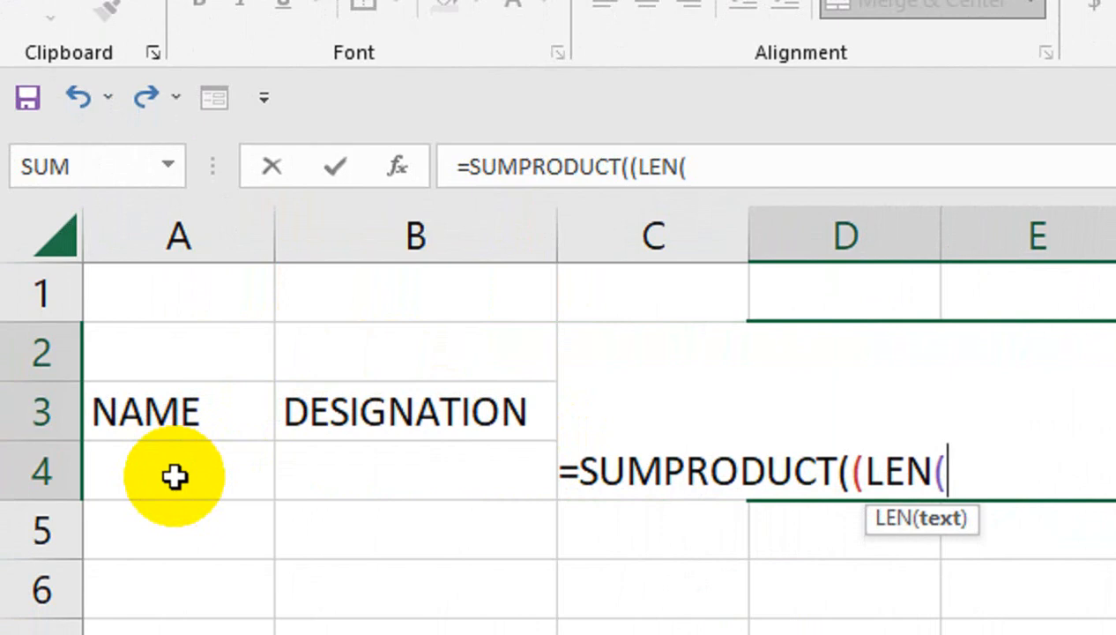
click(176, 488)
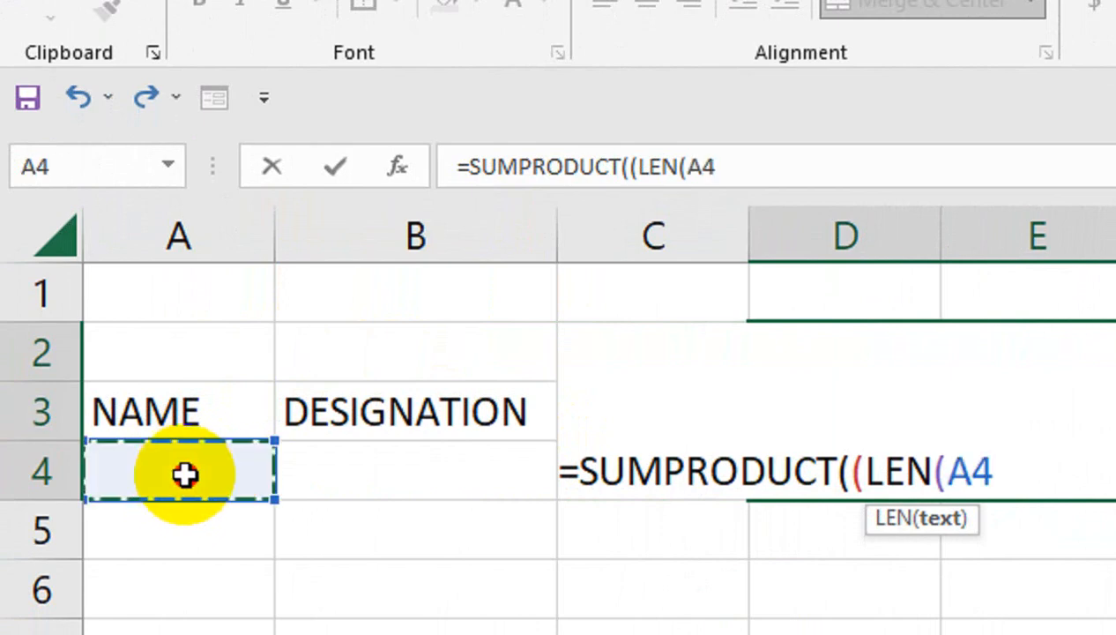
drag(176, 462, 628, 490)
click(830, 150)
key(BackSpace)
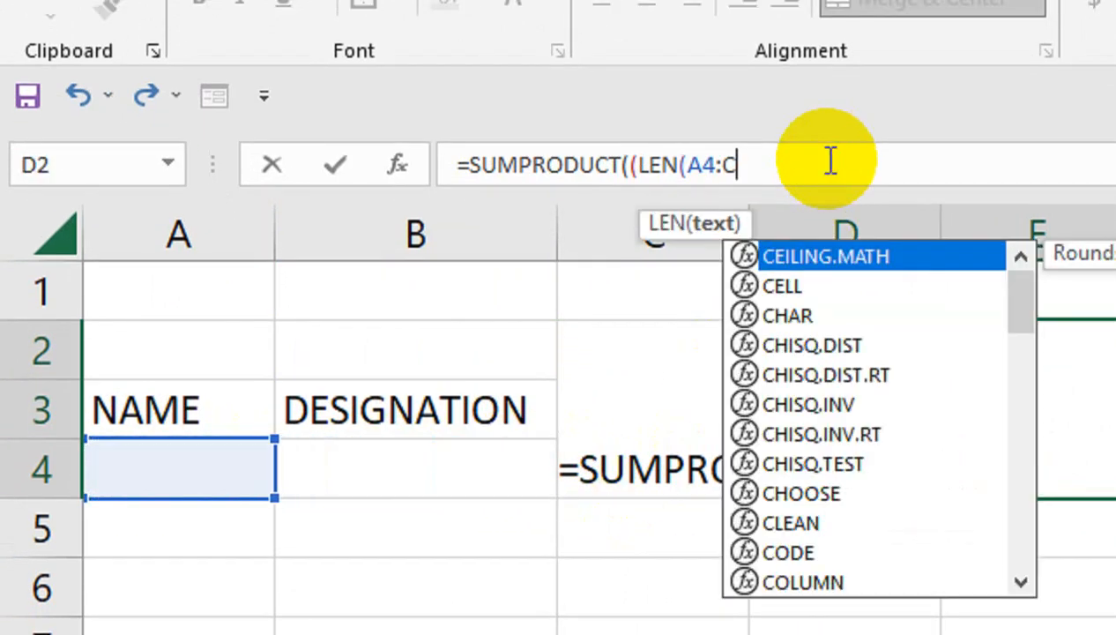
text(100)
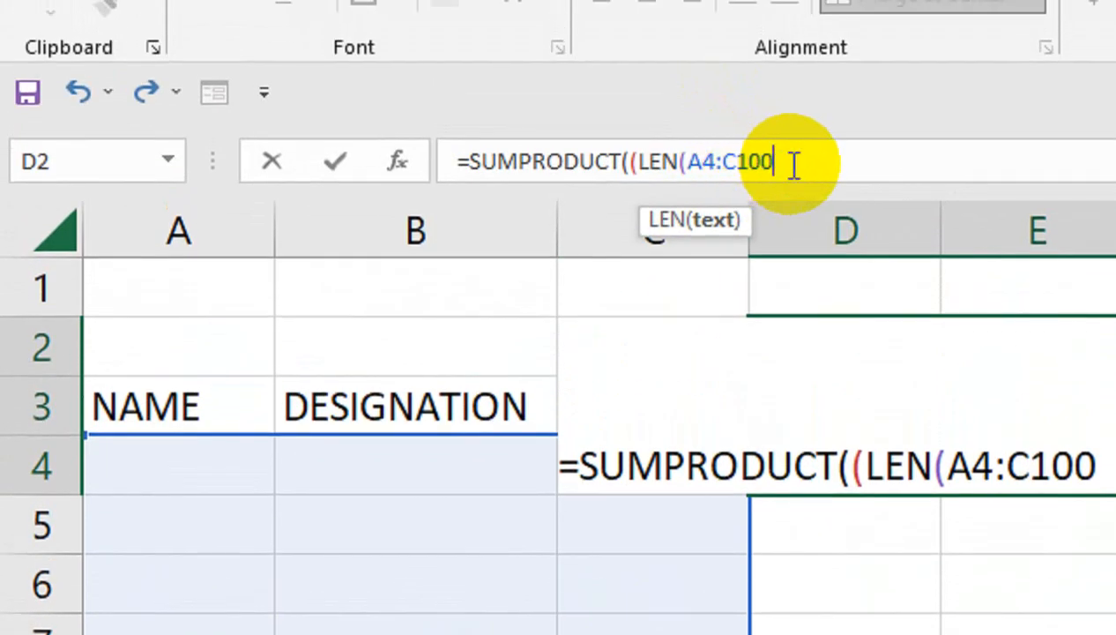
text()-)
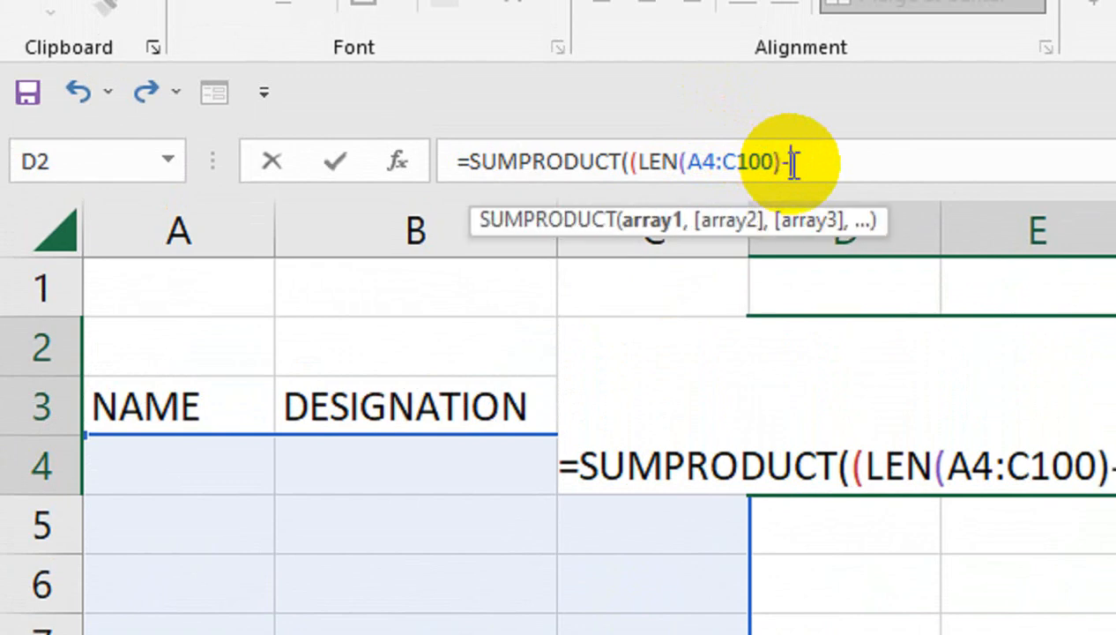
Extend the formula with LEN(SUBSTITUTE(A4:C100," ","")) to subtract the text length without spaces.
text(LEN()
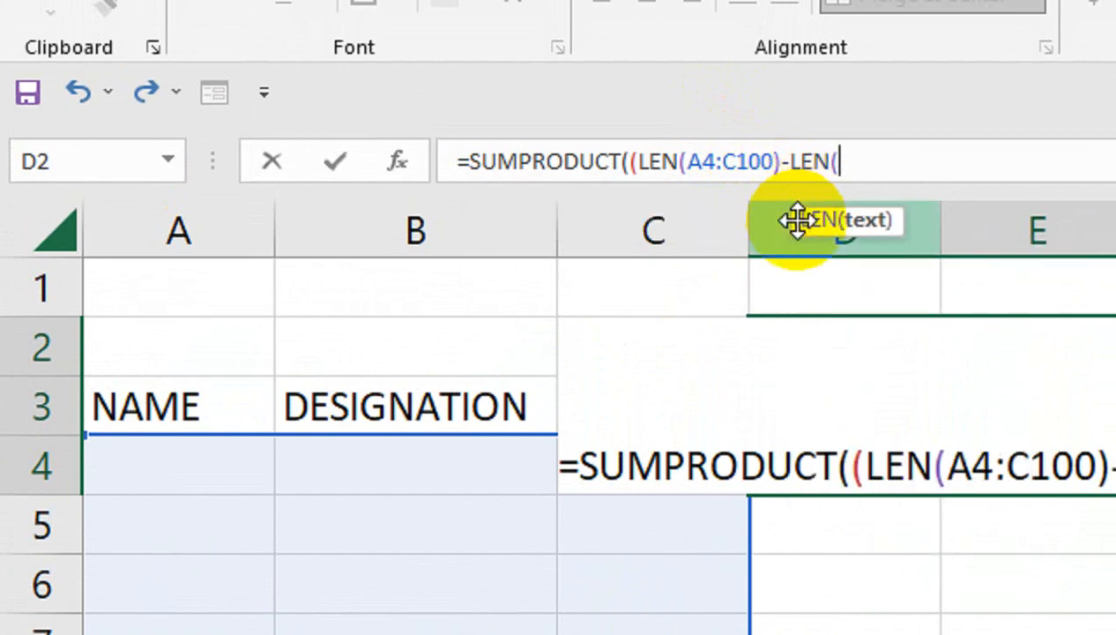
text(SUB)
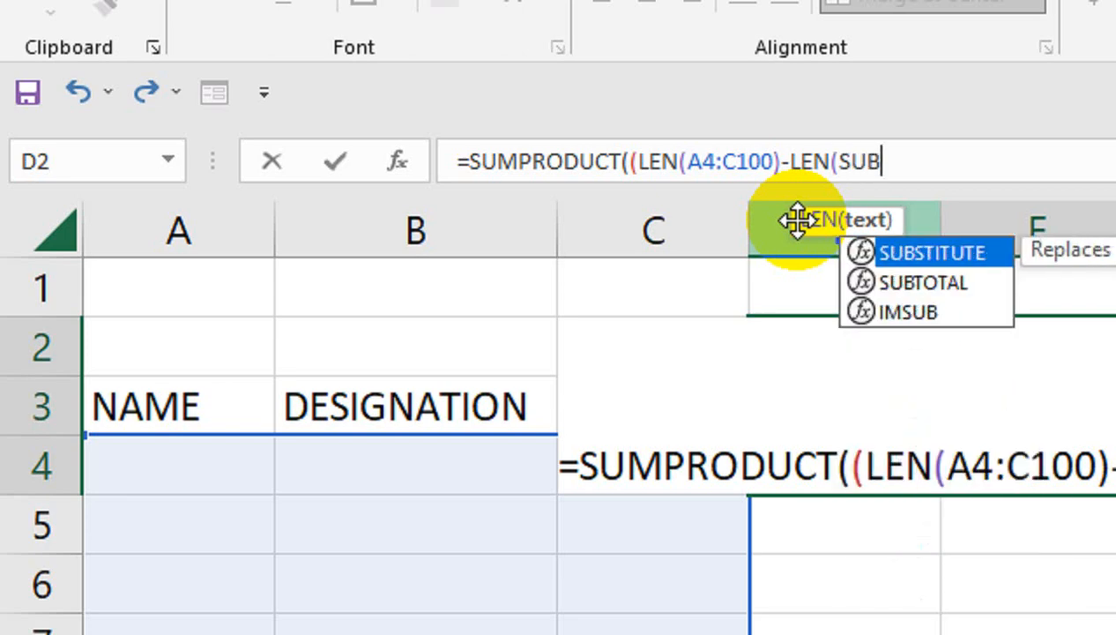
key(Tab)
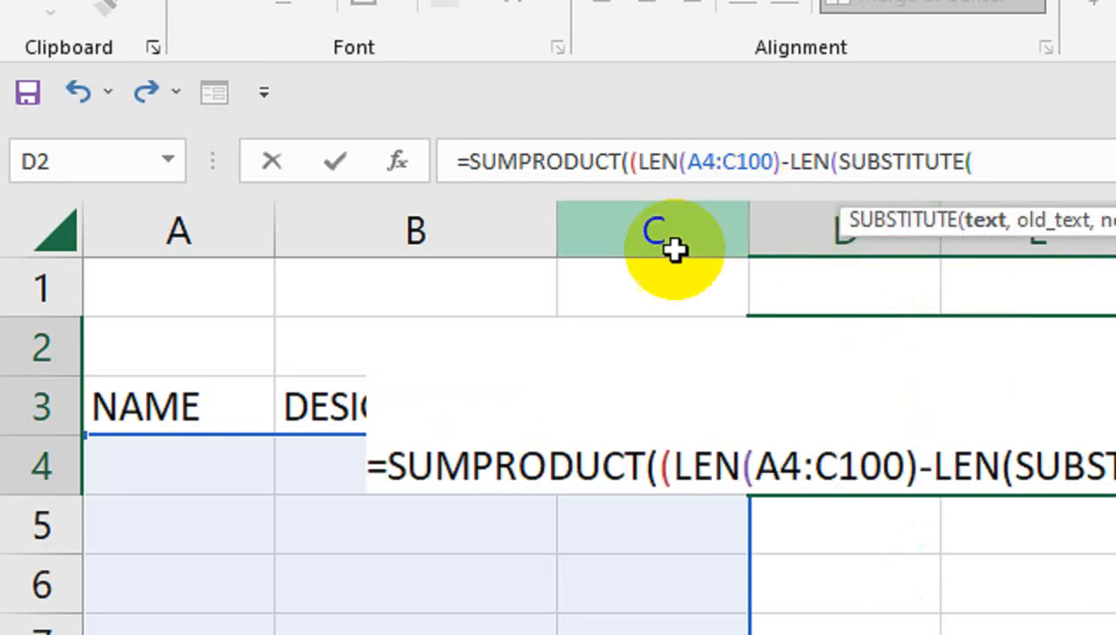
click(179, 445)
key(shift+Right)
key(shift+Right)
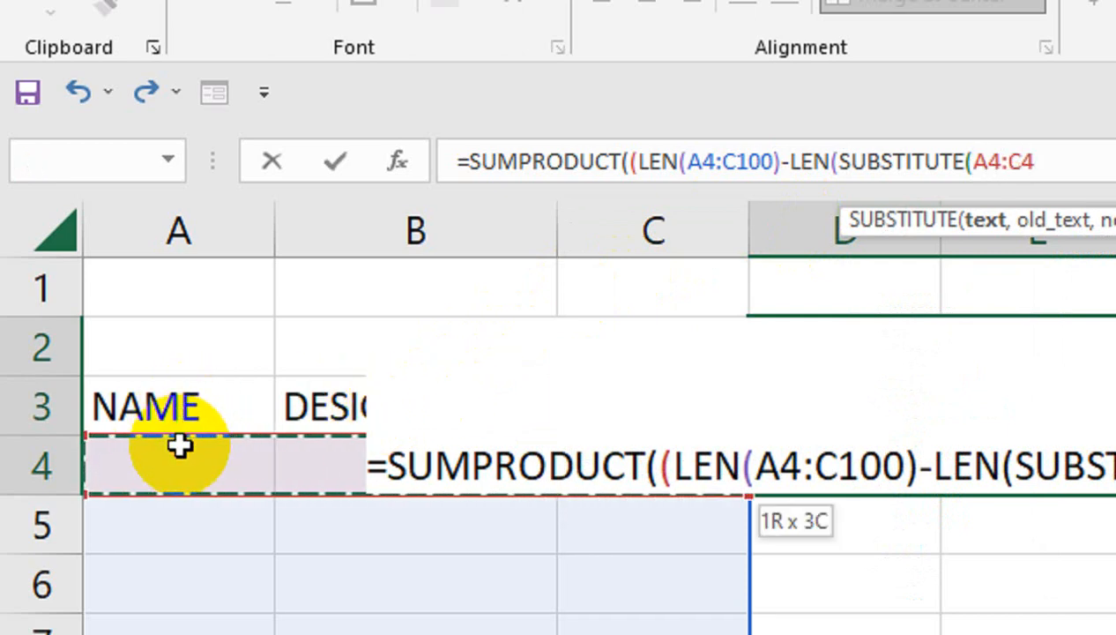
click(842, 164)
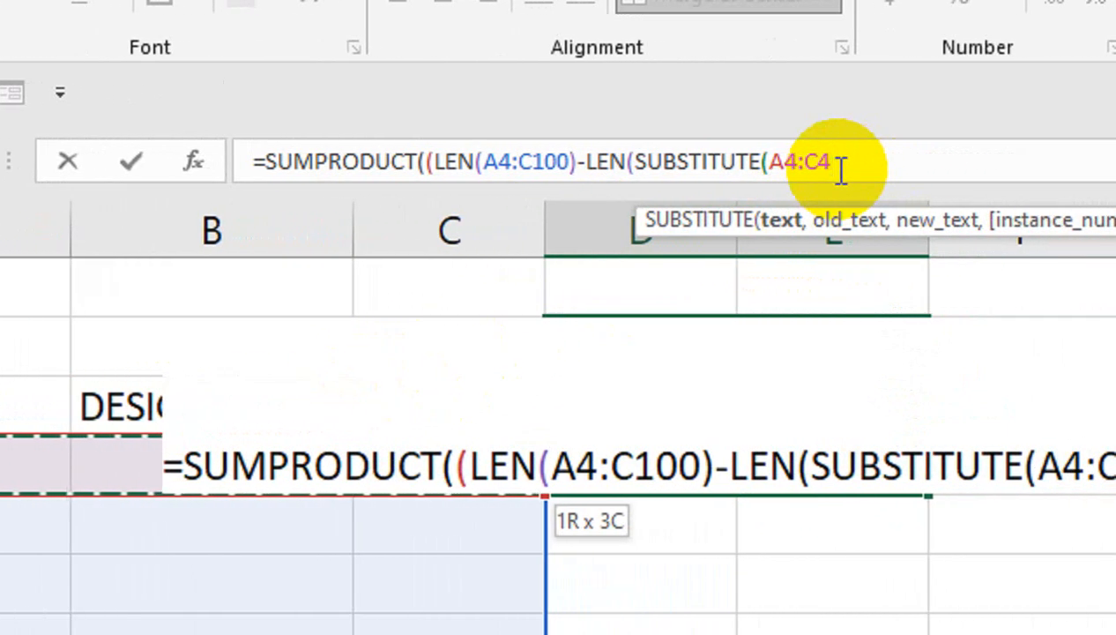
key(BackSpace)
text(100)
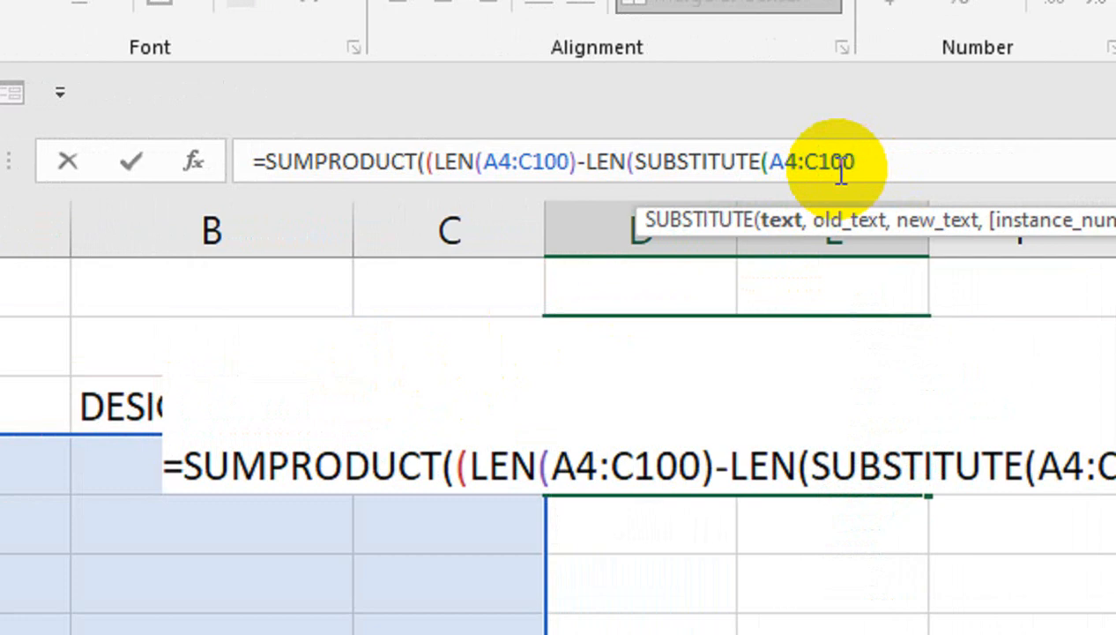
text(,)
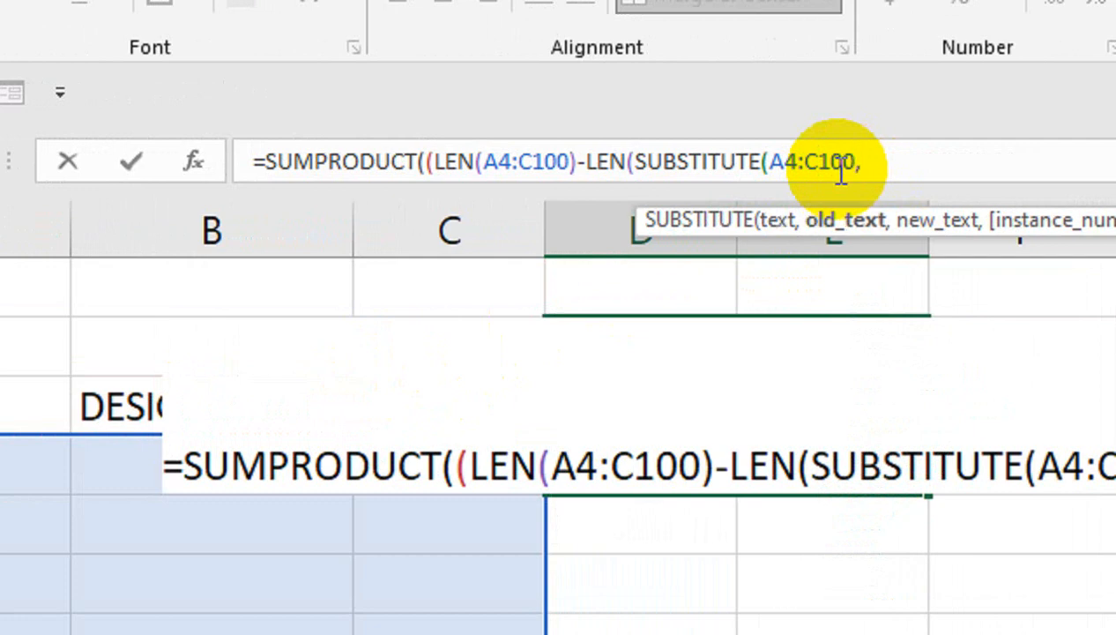
text(" ","")
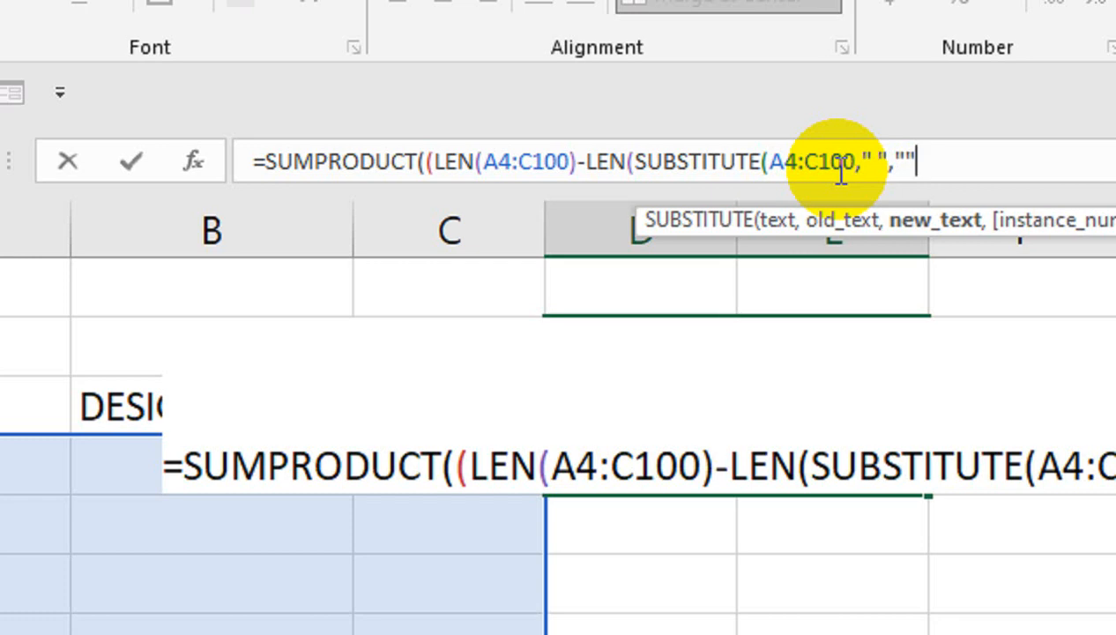
text()))
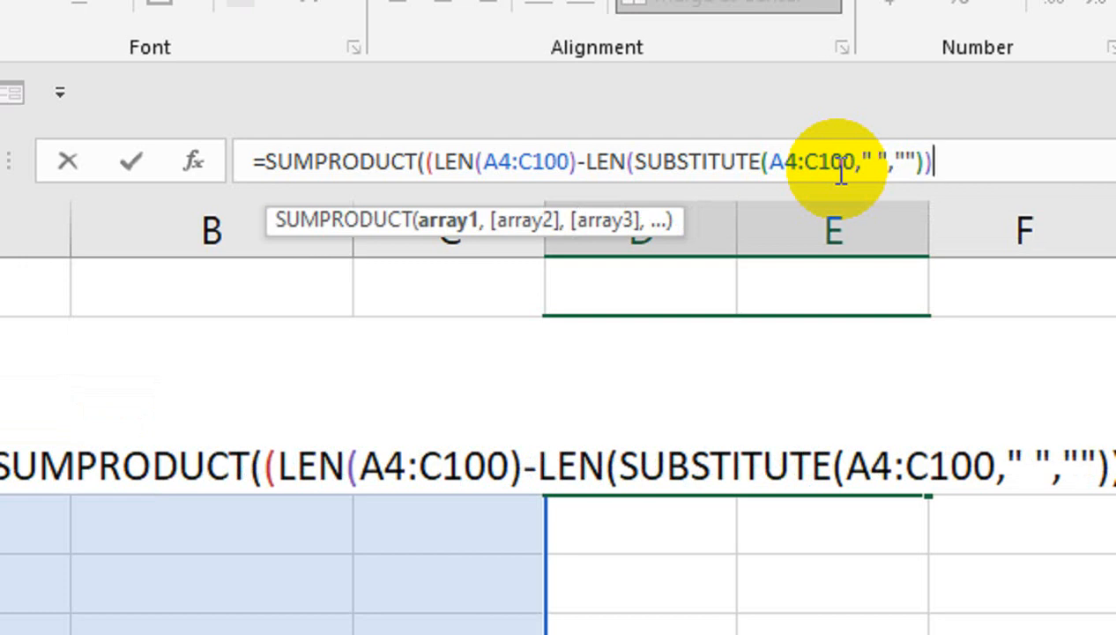
Complete the SUMPRODUCT formula with +1)*(A4:C100<>"")) and enter it.
text(+1)*)
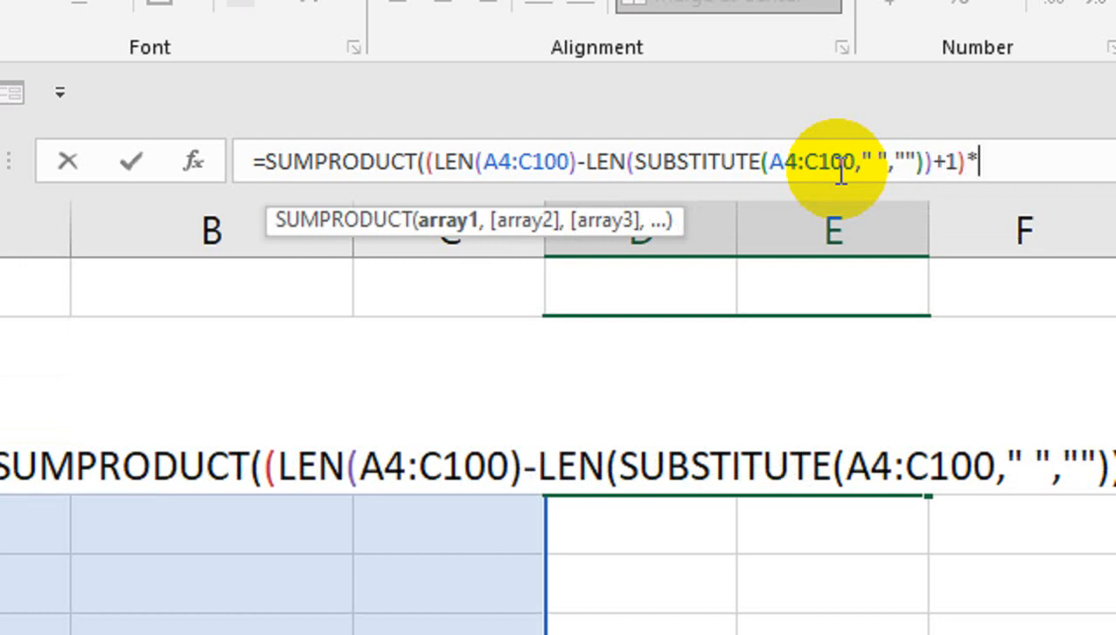
text(()
click(769, 162)
drag(769, 166, 835, 168)
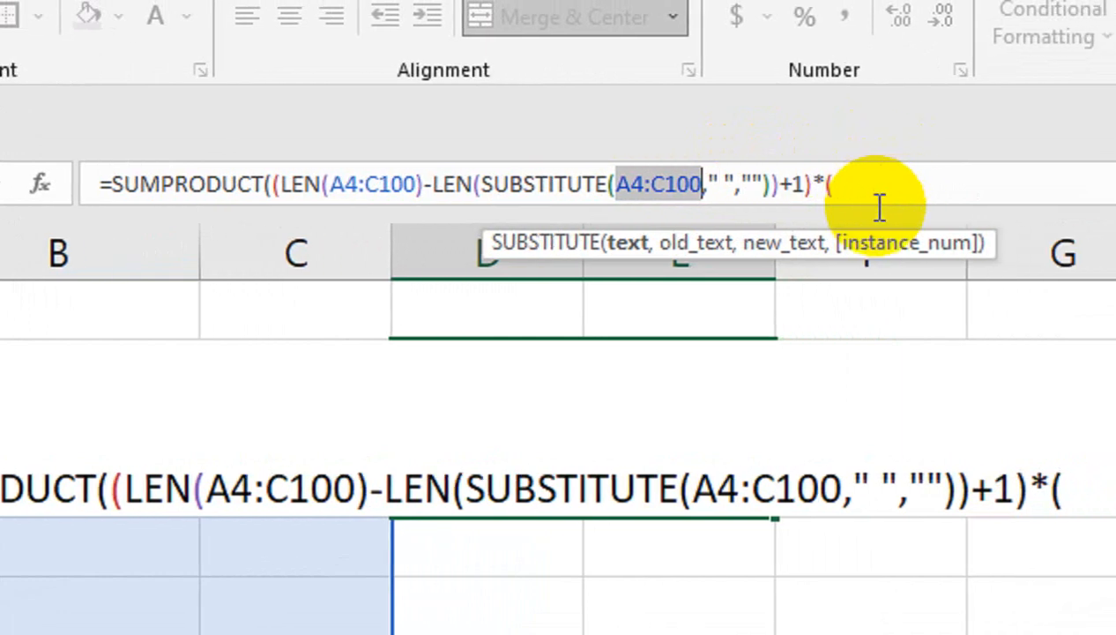
key(ctrl+c)
click(879, 203)
key(ctrl+v)
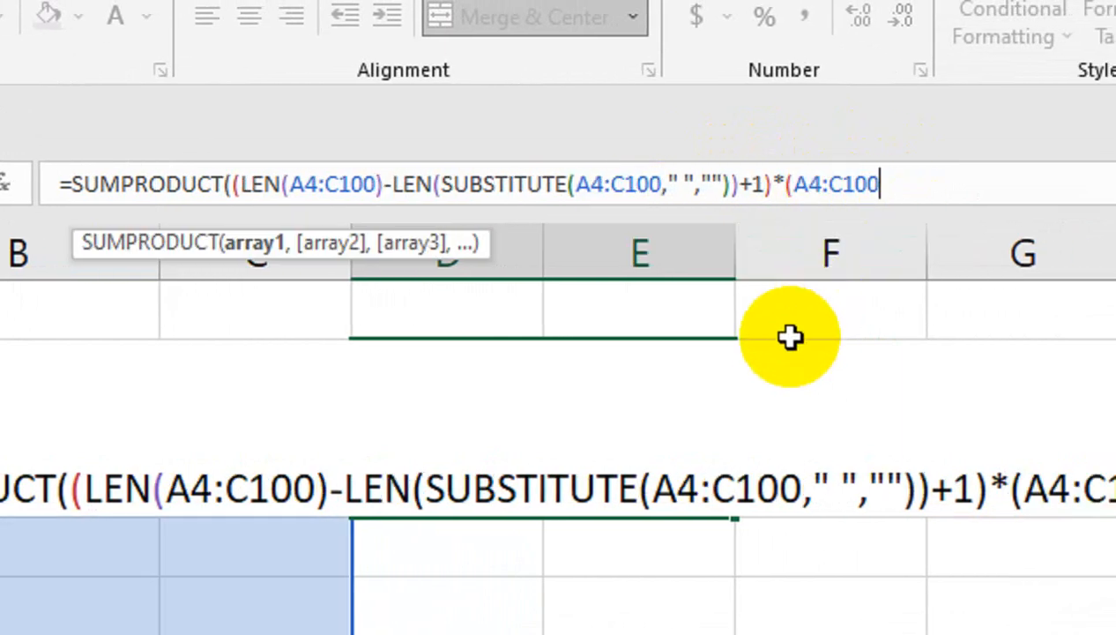
text(<>""))
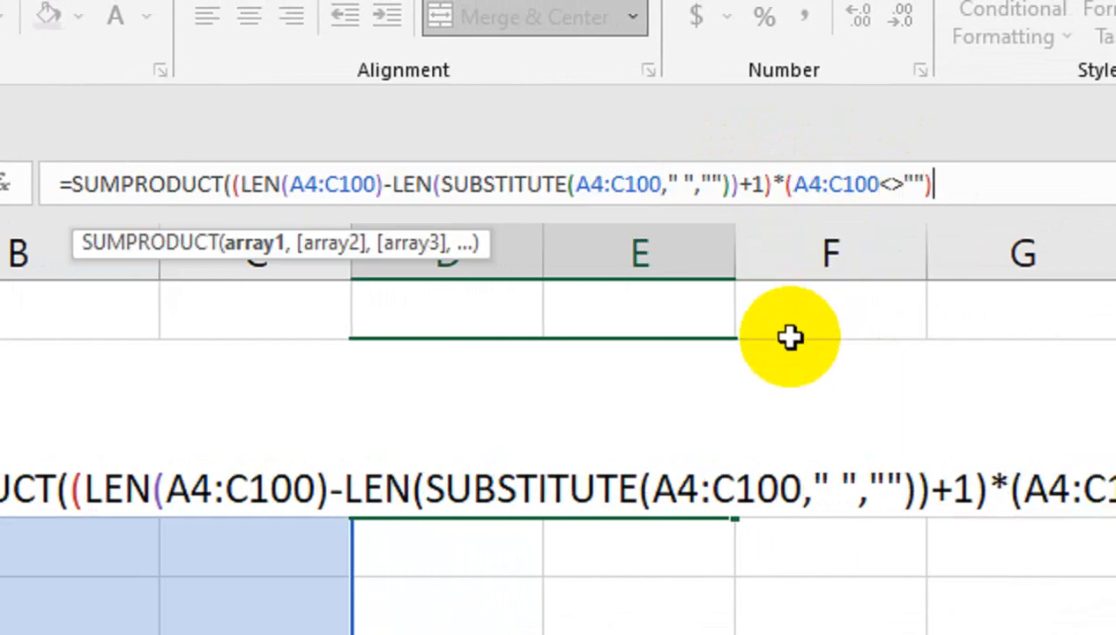
text())
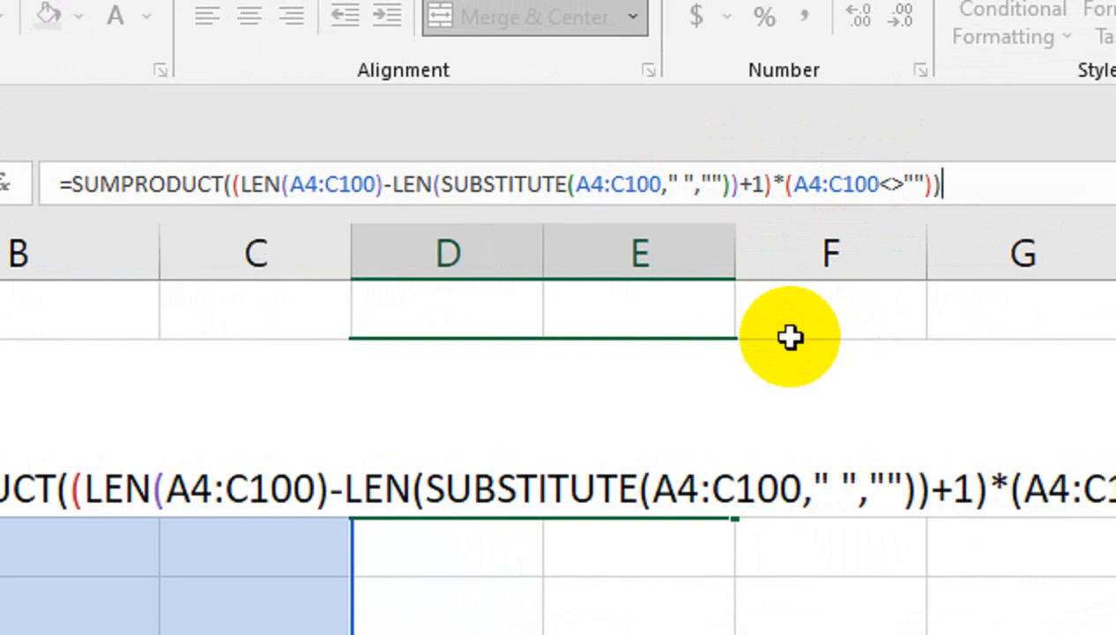
key(Return)
Enlarge the counter in merged cell D2 to font size 28 and give it a heavier typeface.
key(Up)
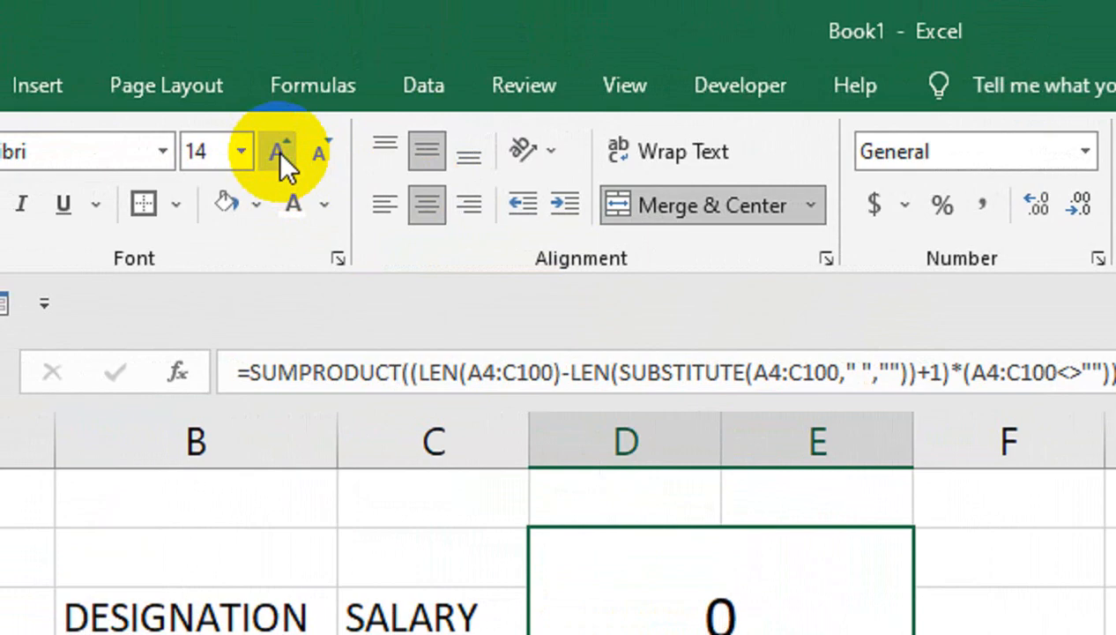
click(277, 150)
click(277, 150)
click(276, 150)
click(276, 150)
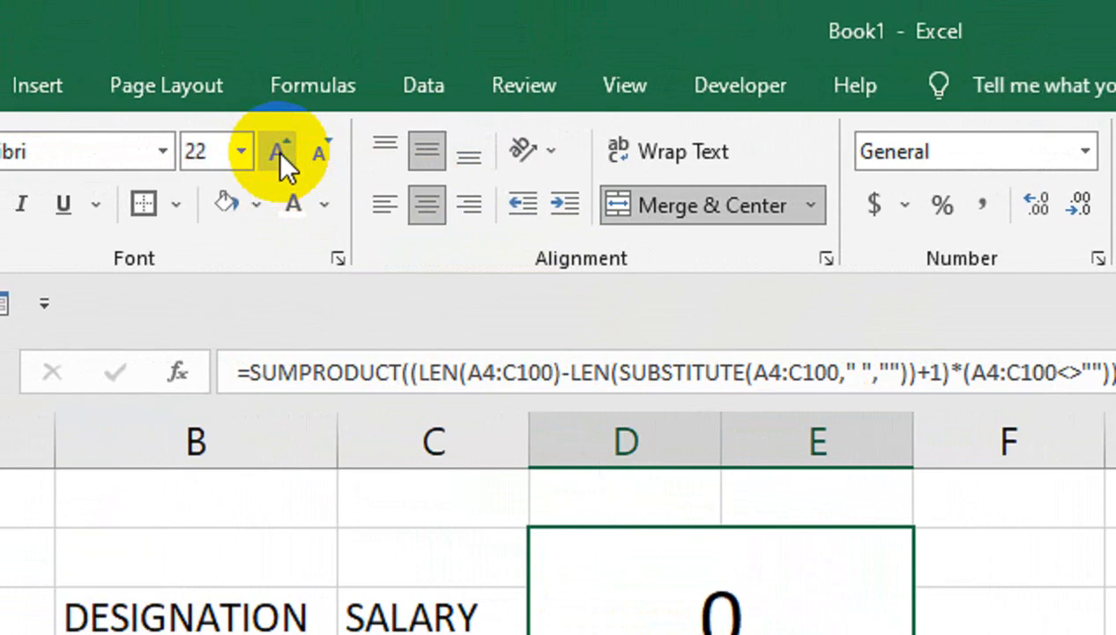
click(276, 150)
click(277, 150)
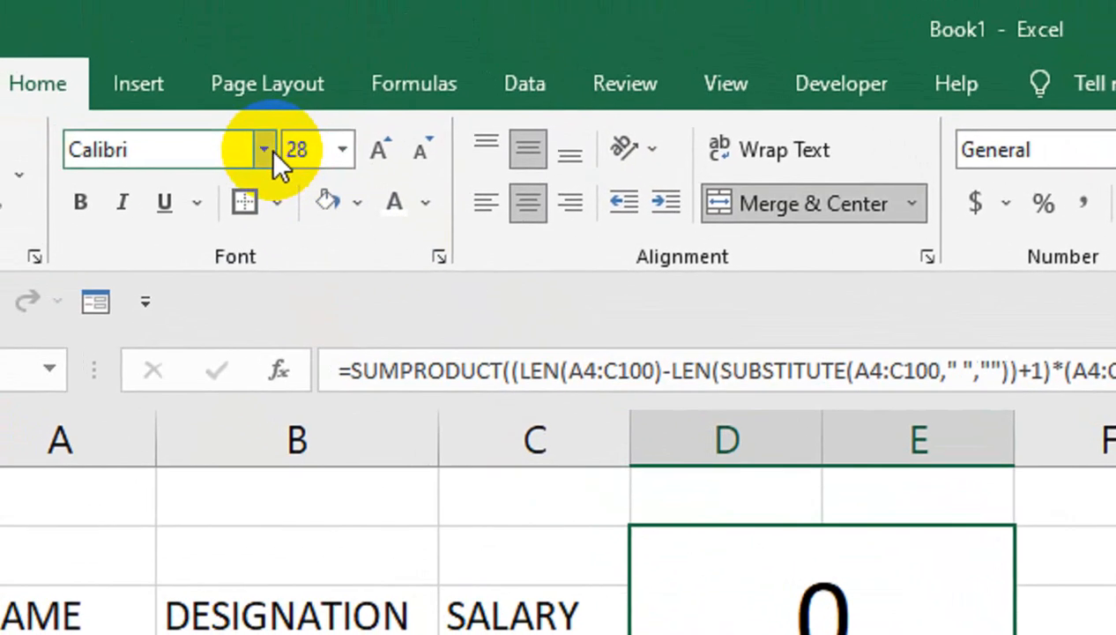
click(264, 148)
click(293, 423)
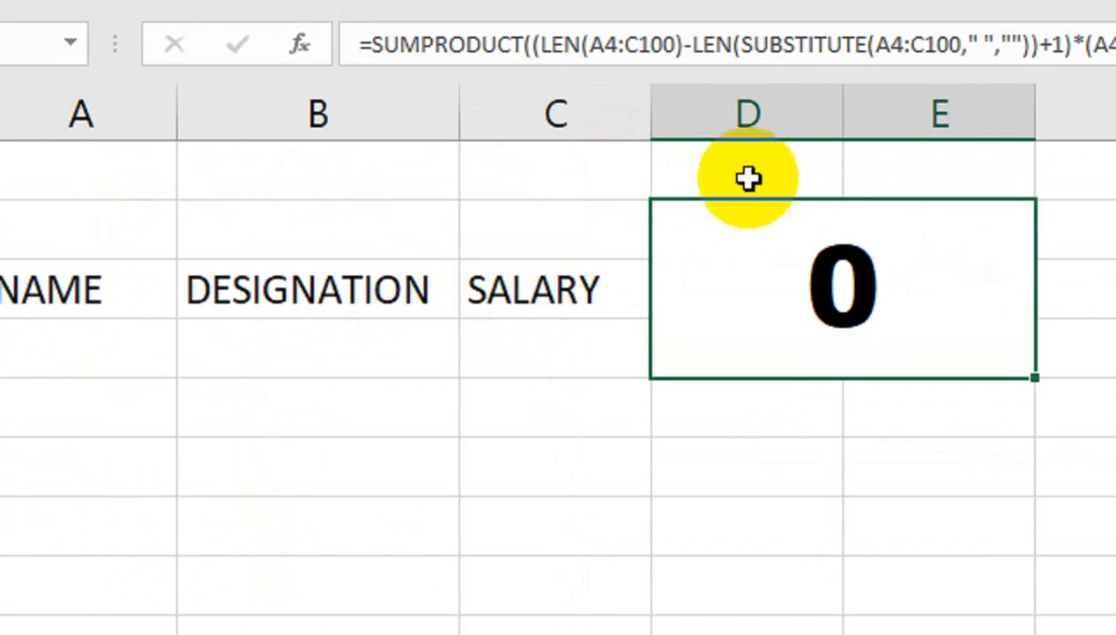
Merge and center cells D1:E1 above the counter.
drag(820, 173, 934, 169)
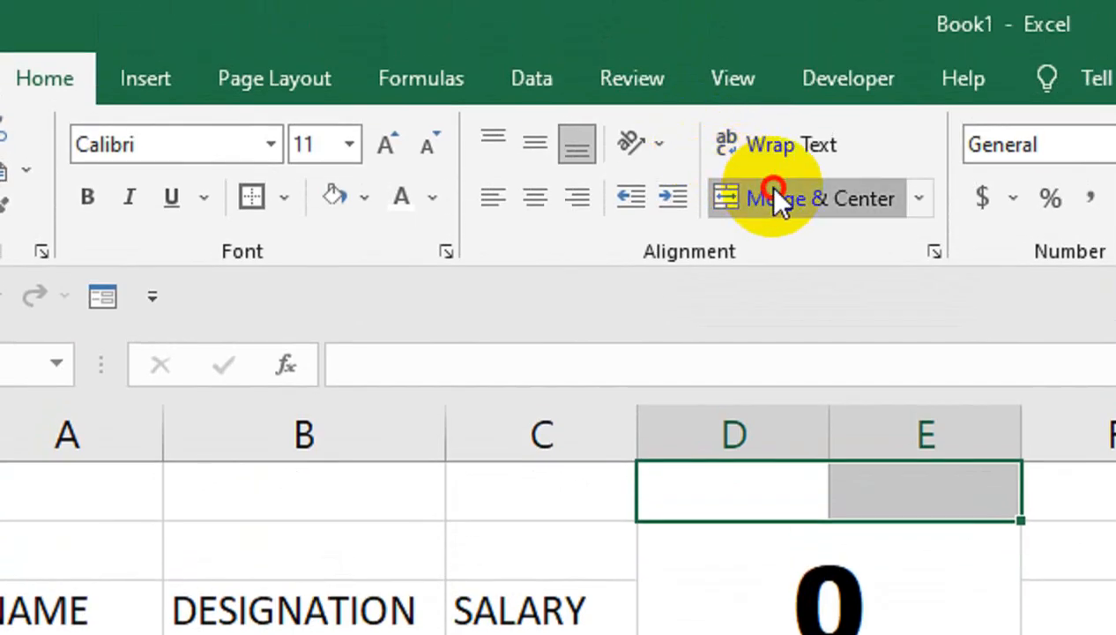
click(774, 198)
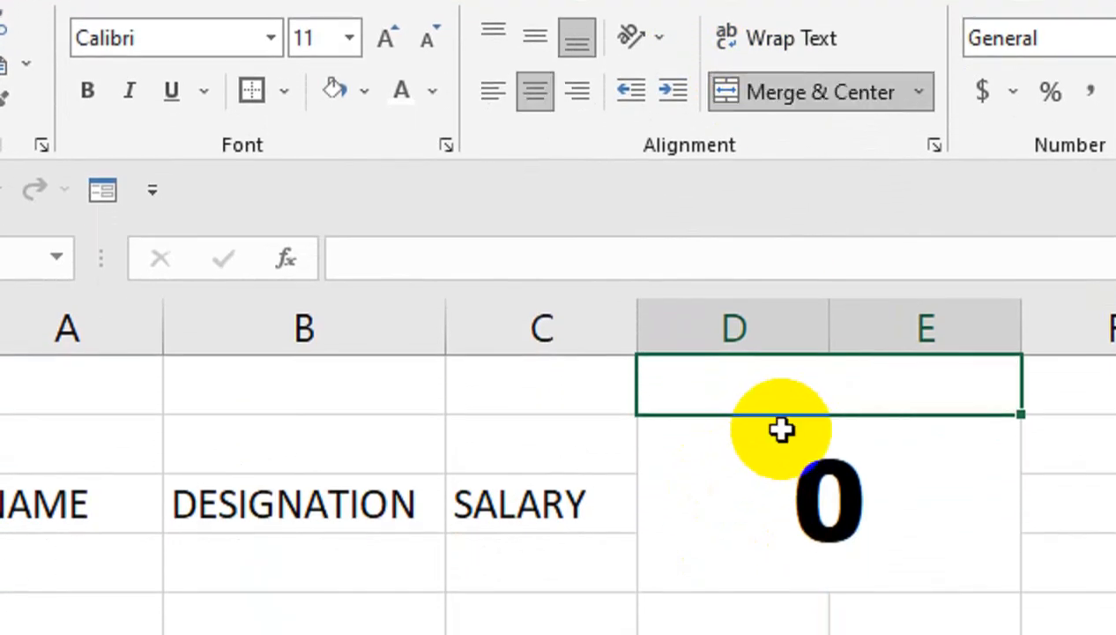
Enter the heading TOTAL WORD in merged cell D1:E1 and make it bold.
text(TOTAL WORD)
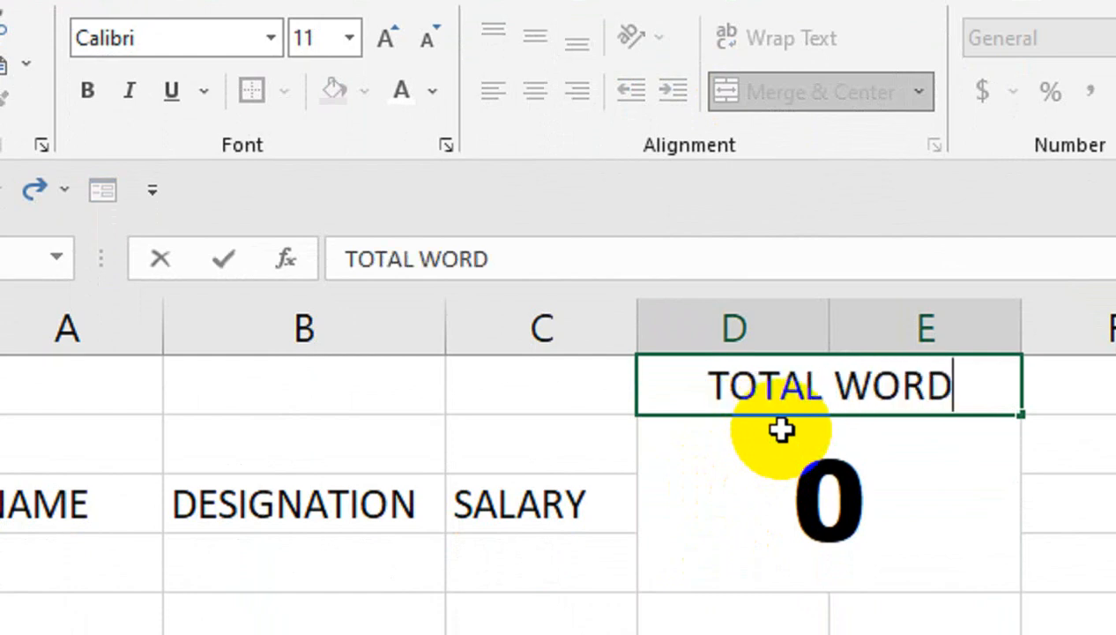
click(782, 430)
click(792, 393)
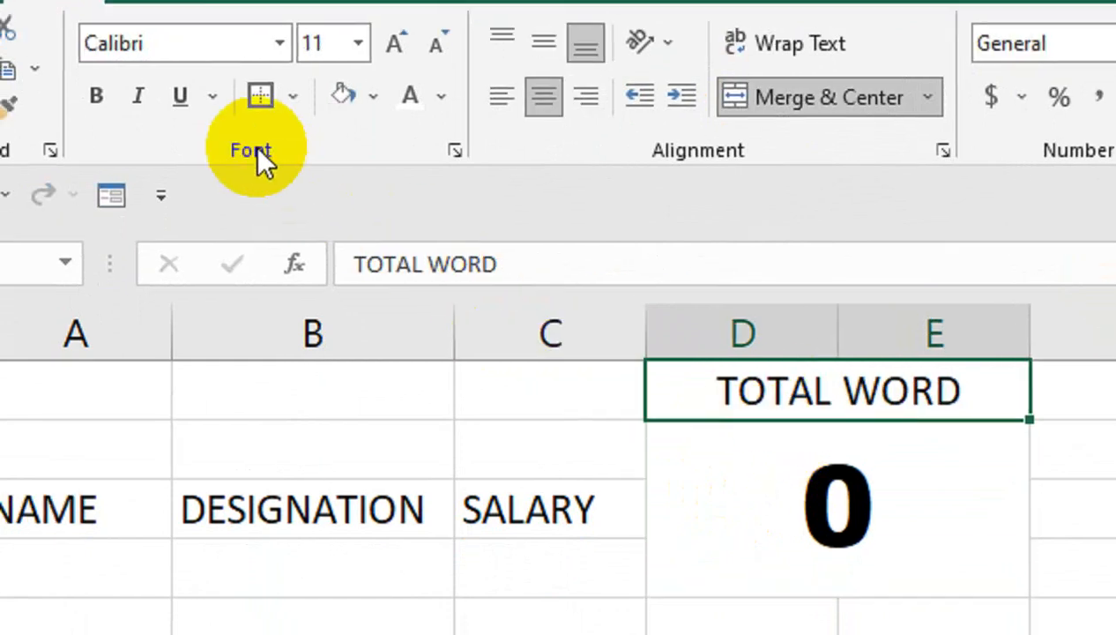
click(160, 155)
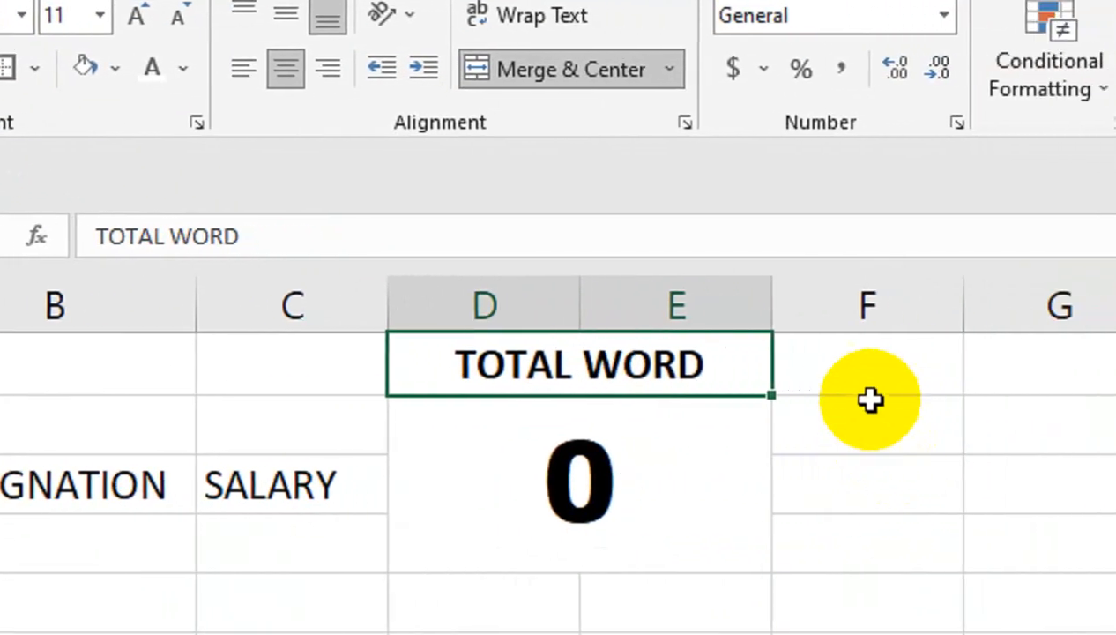
Enter the heading DATA ENTRY TIME in F1 and autofit the width of column F.
click(876, 368)
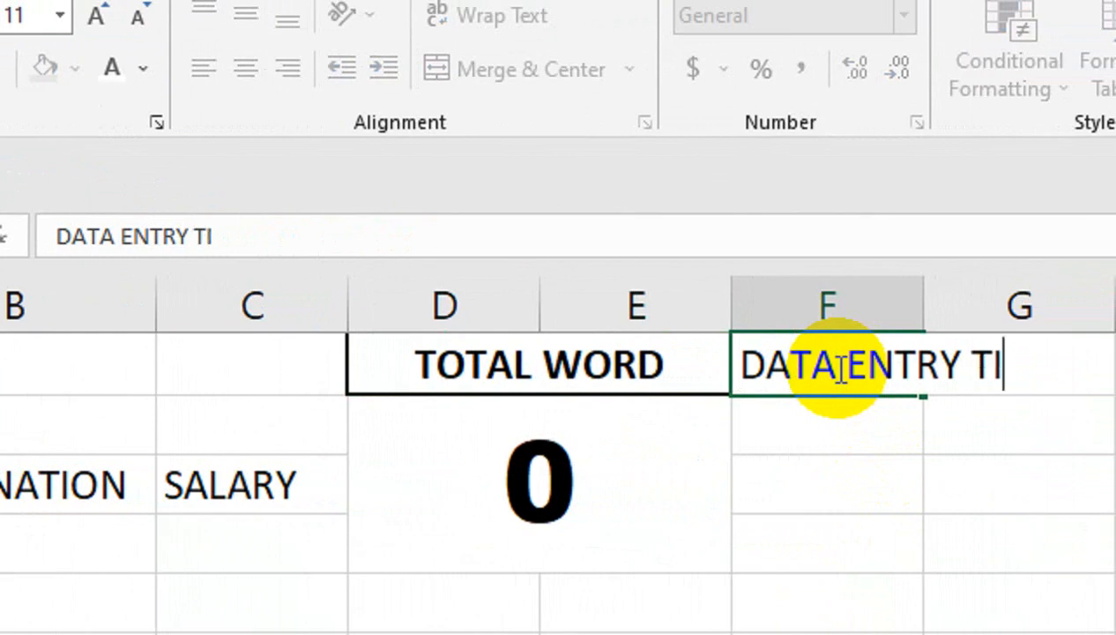
key(Return)
click(842, 369)
key(alt+o)
key(c)
key(a)
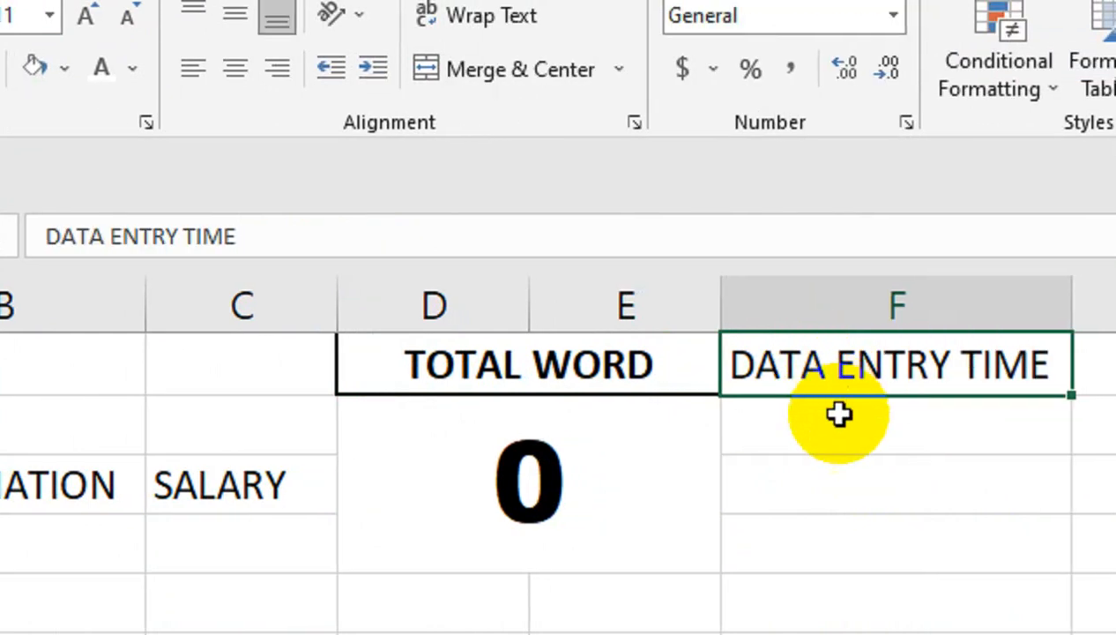
Make the DATA ENTRY TIME heading in F1 bold.
click(838, 414)
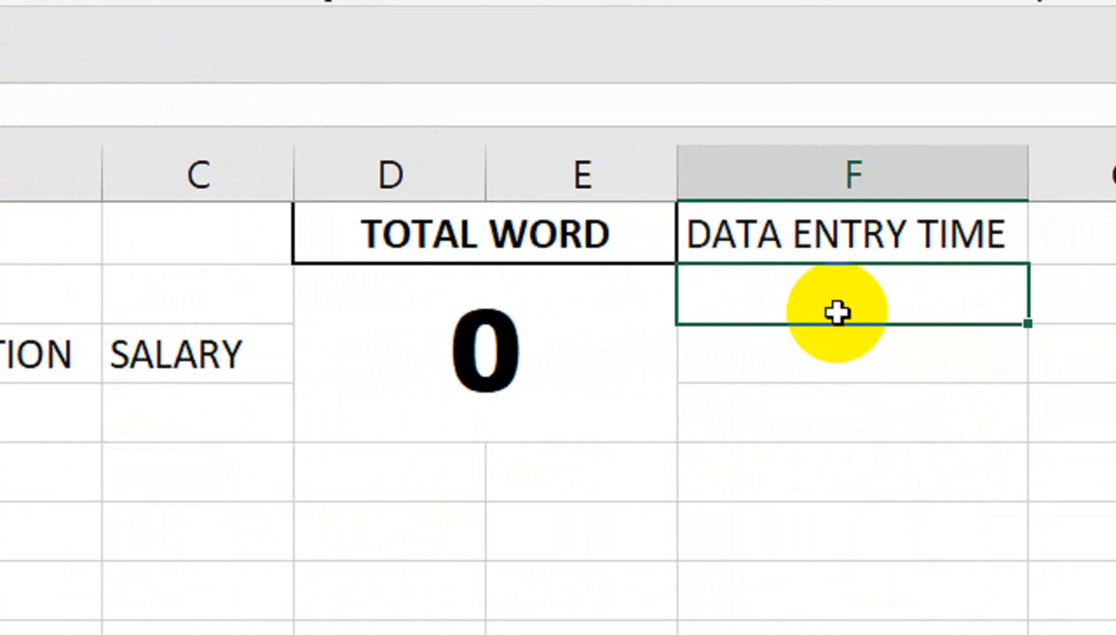
click(1097, 304)
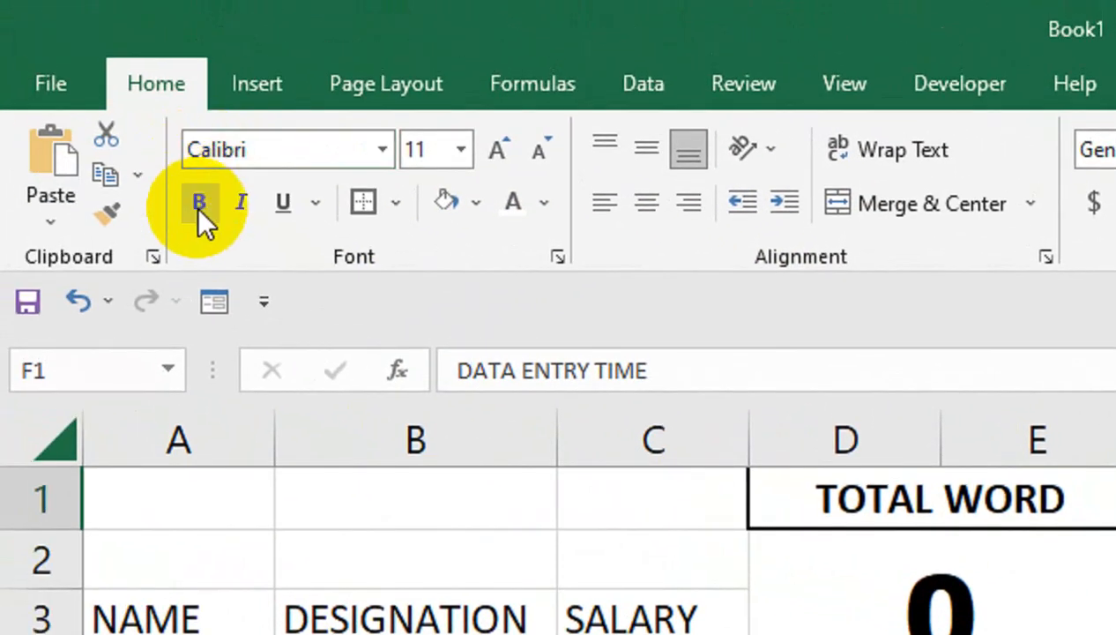
click(197, 209)
Start a formula in F2 with =IF(A4<>"",IF(F2<>"", to test the first name cell and the time cell itself.
click(923, 295)
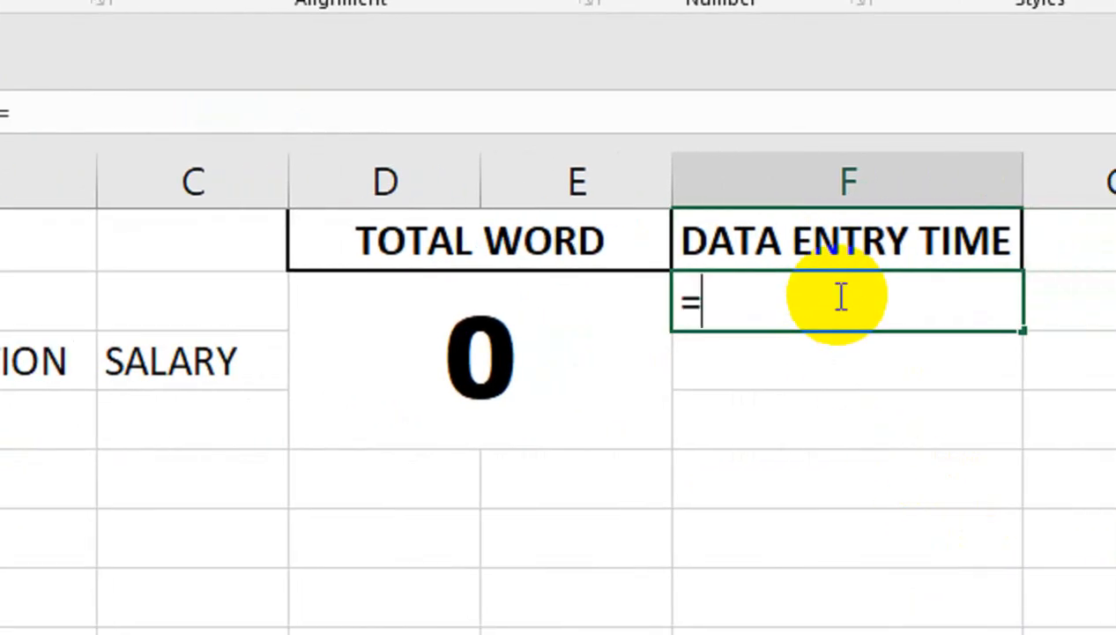
text(=IF()
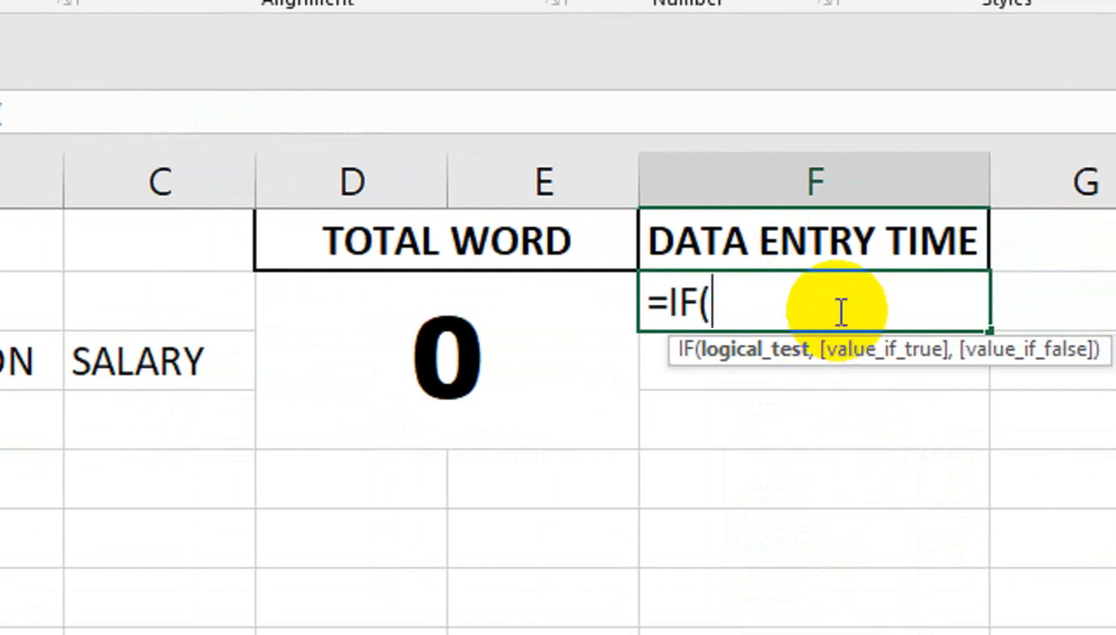
click(236, 414)
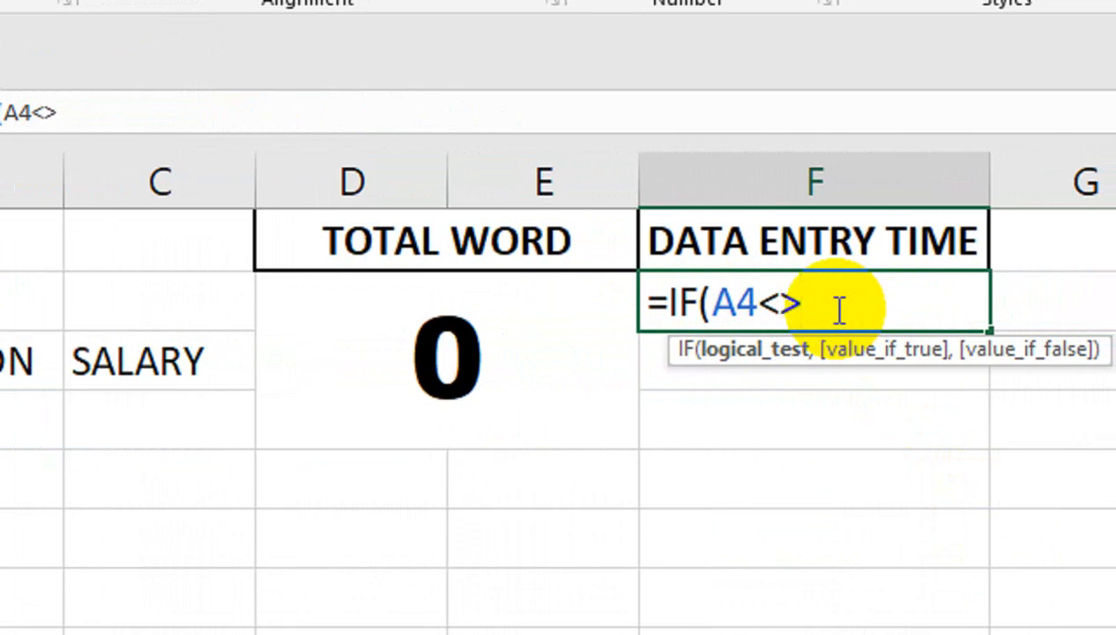
text(<>"",)
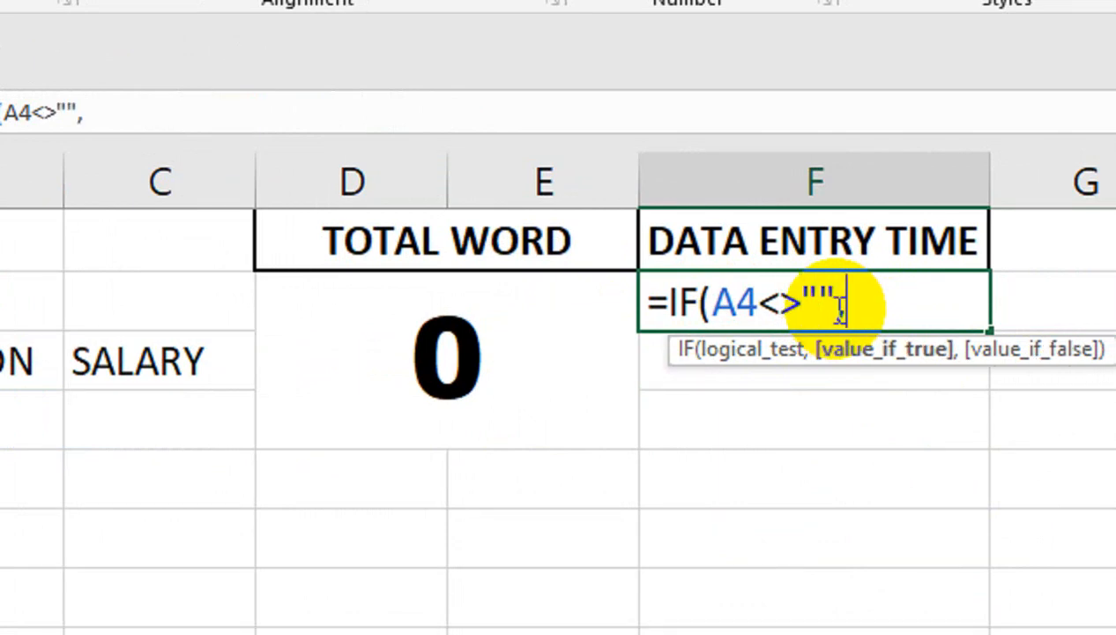
text(IF()
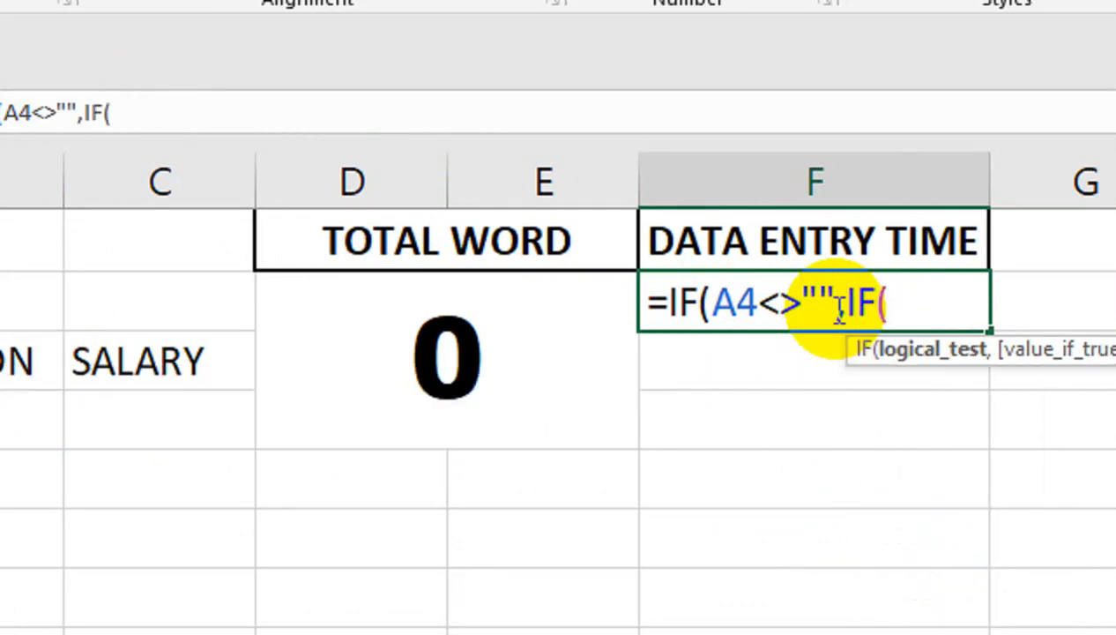
click(819, 240)
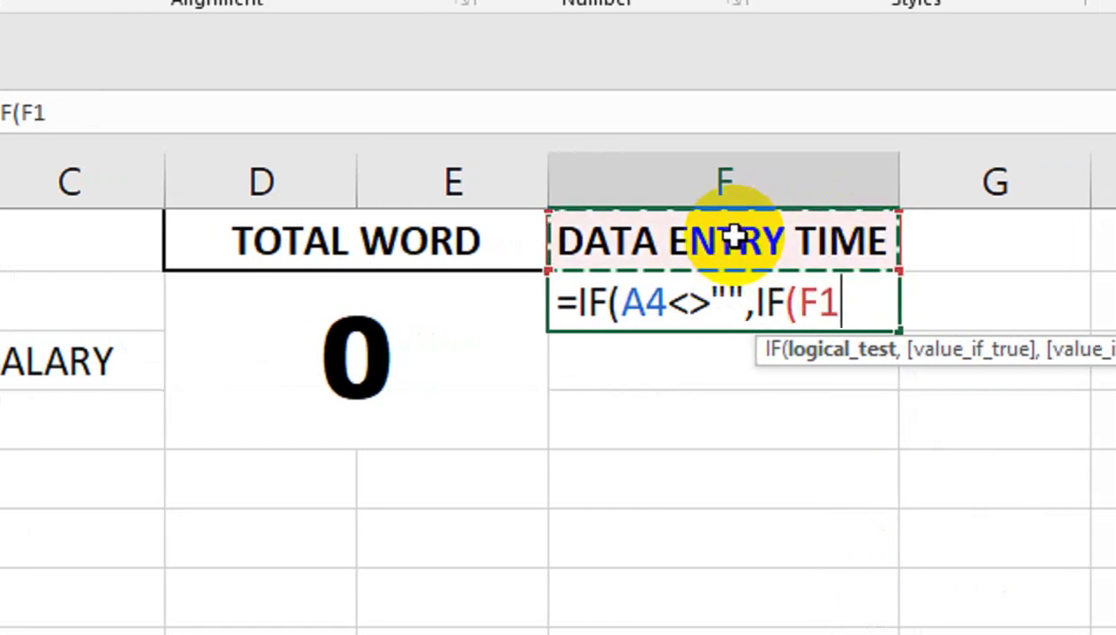
key(Down)
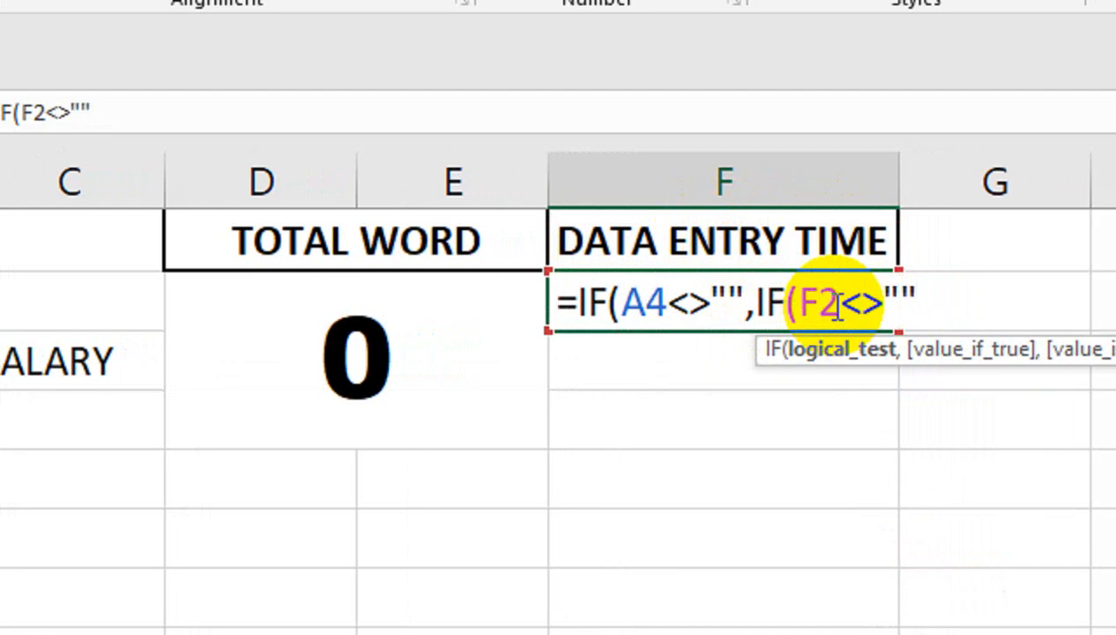
text(,)
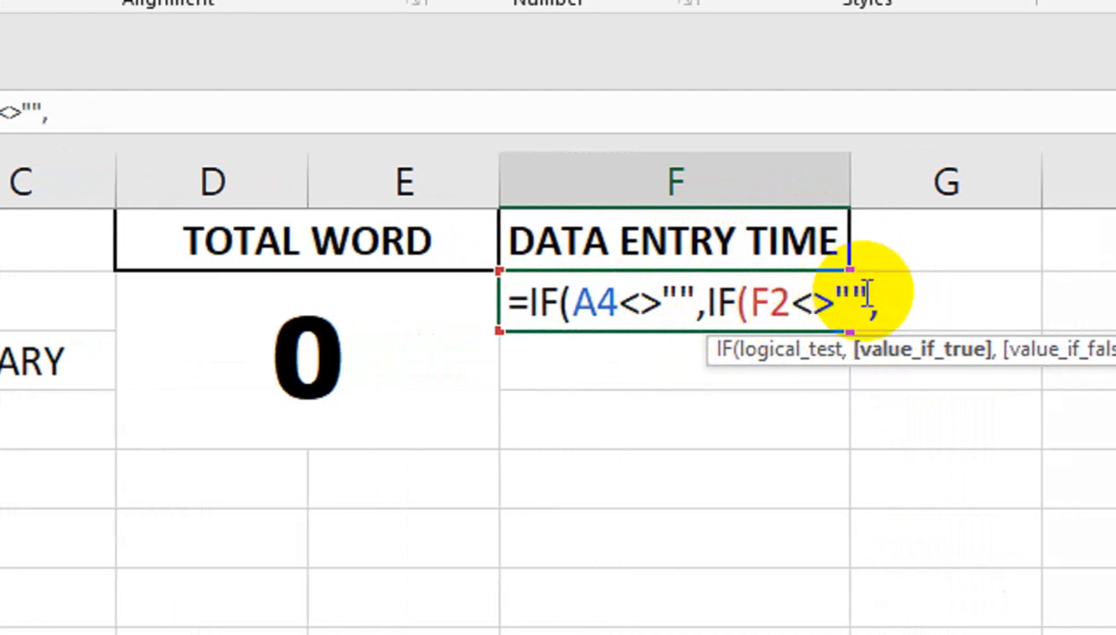
Complete the F2 formula with F2,NOW()),"") and enter it, keeping F2 selected.
click(804, 240)
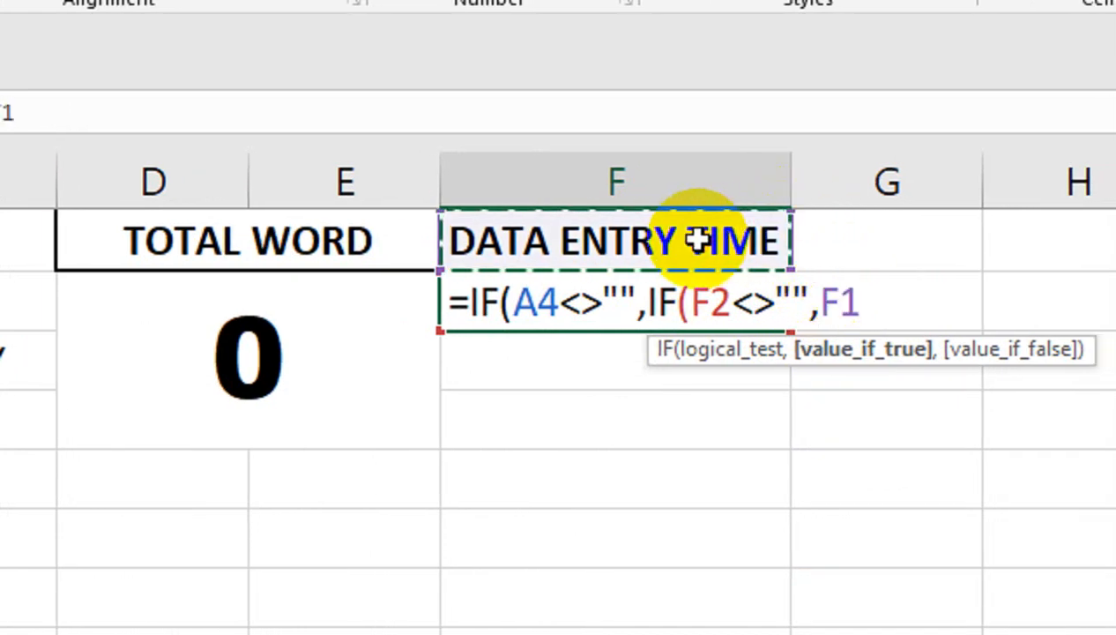
key(Down)
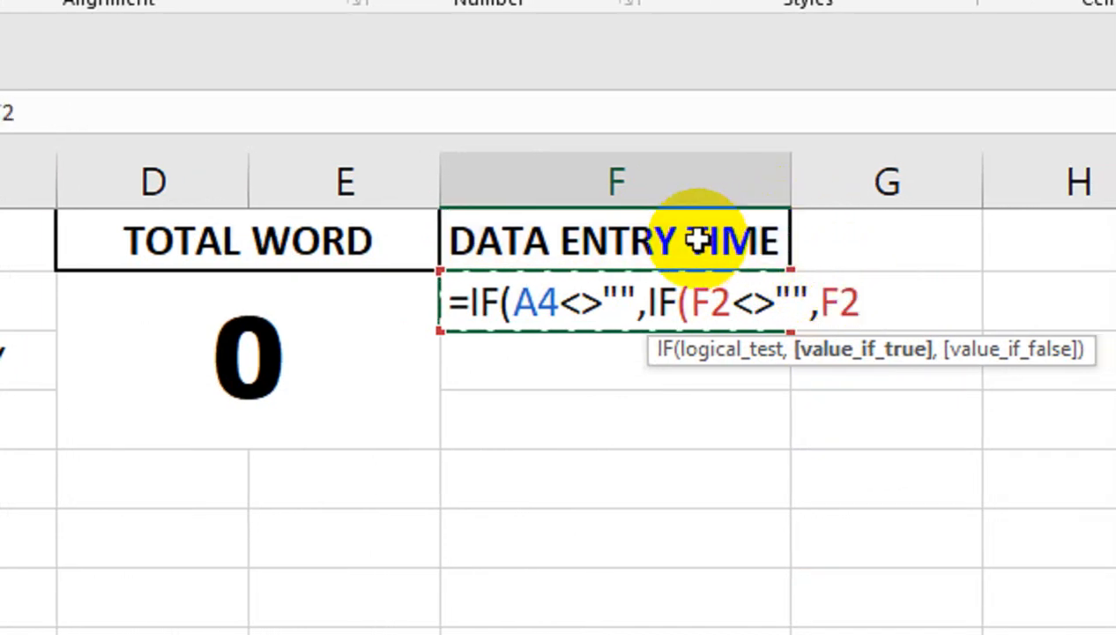
text(,NOW)
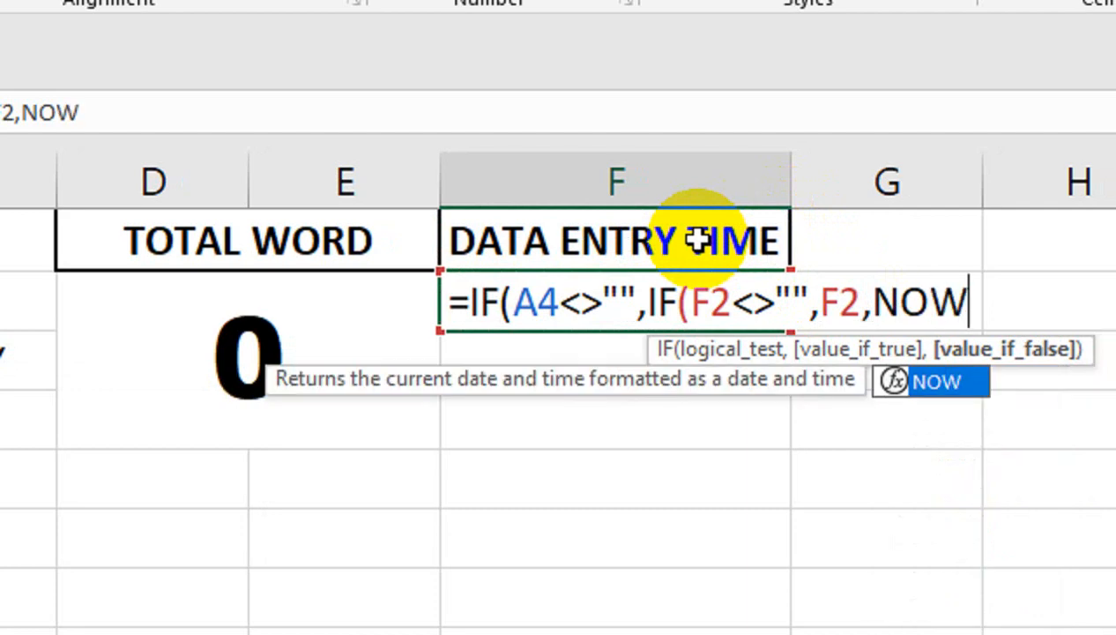
text(()))
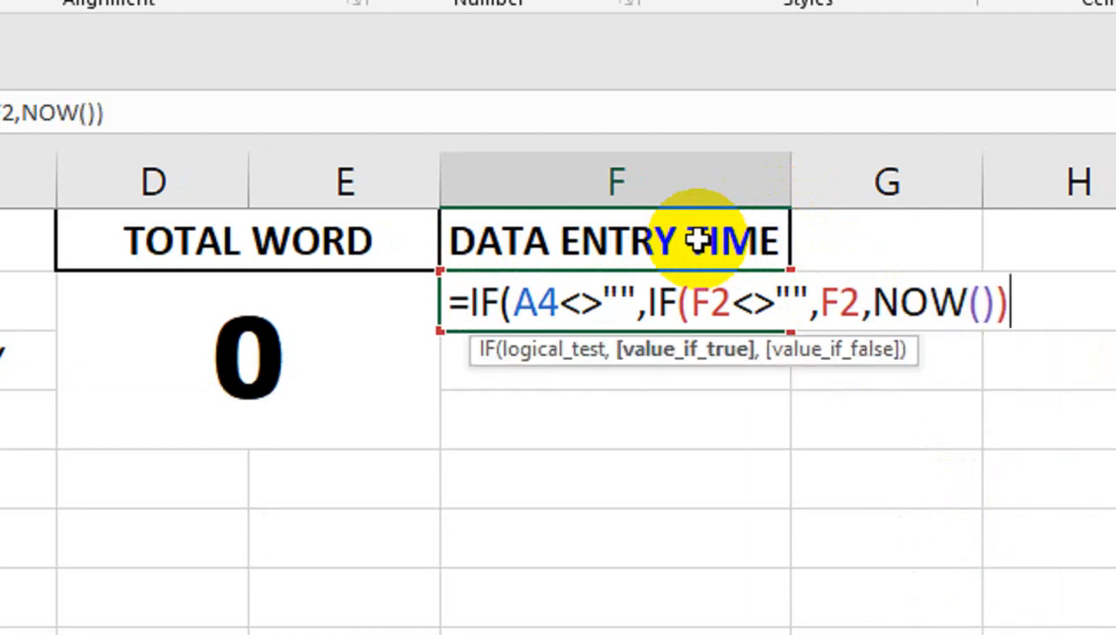
text(,)
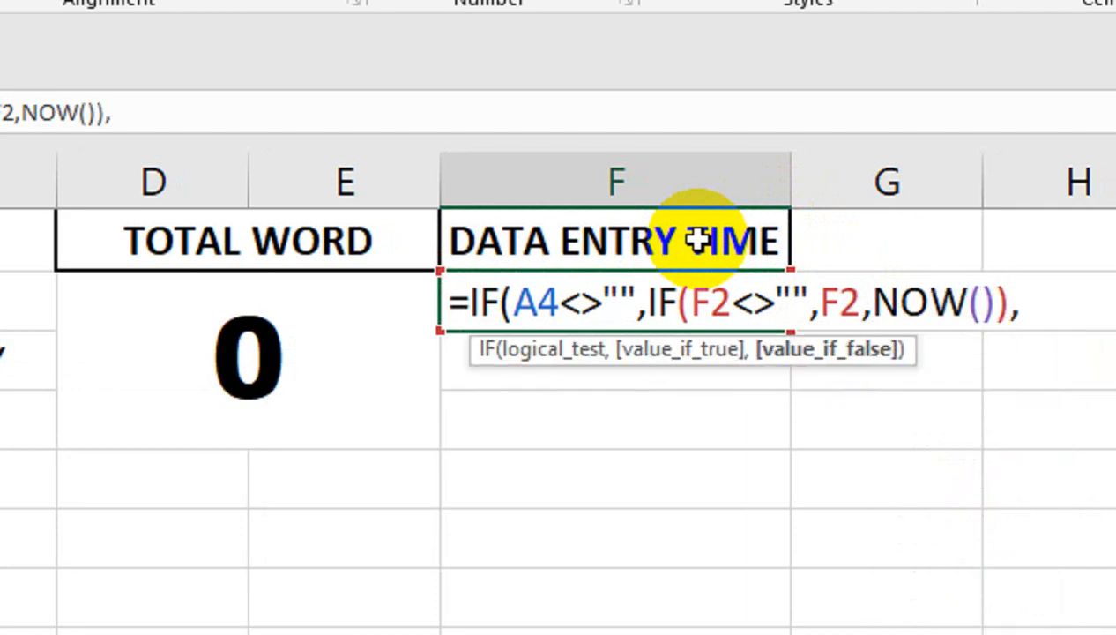
text("")
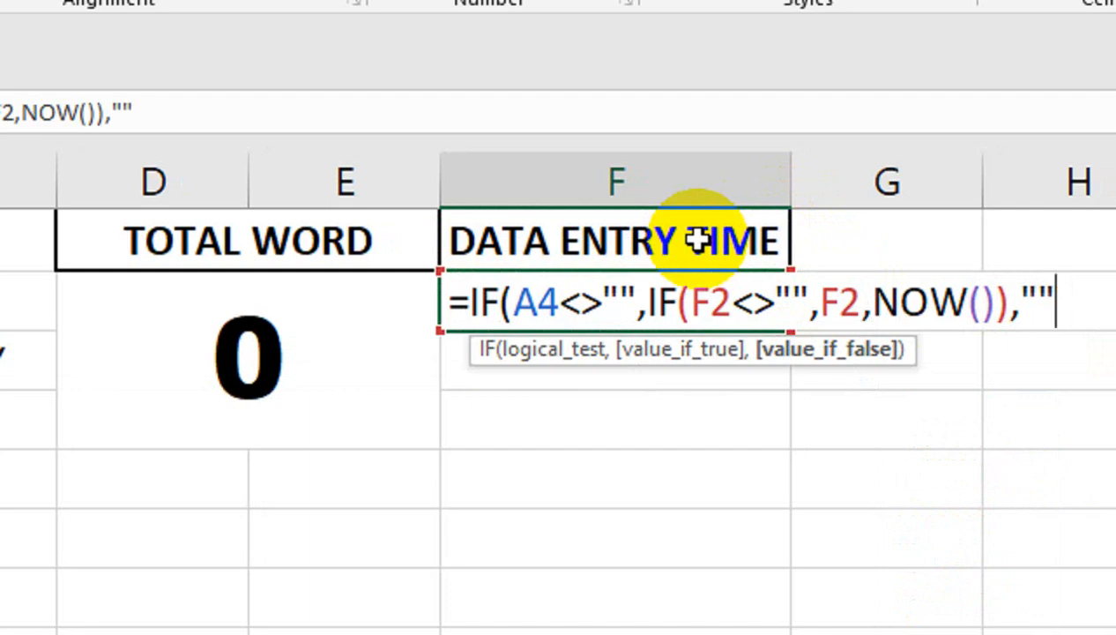
text())
key(ctrl+Return)
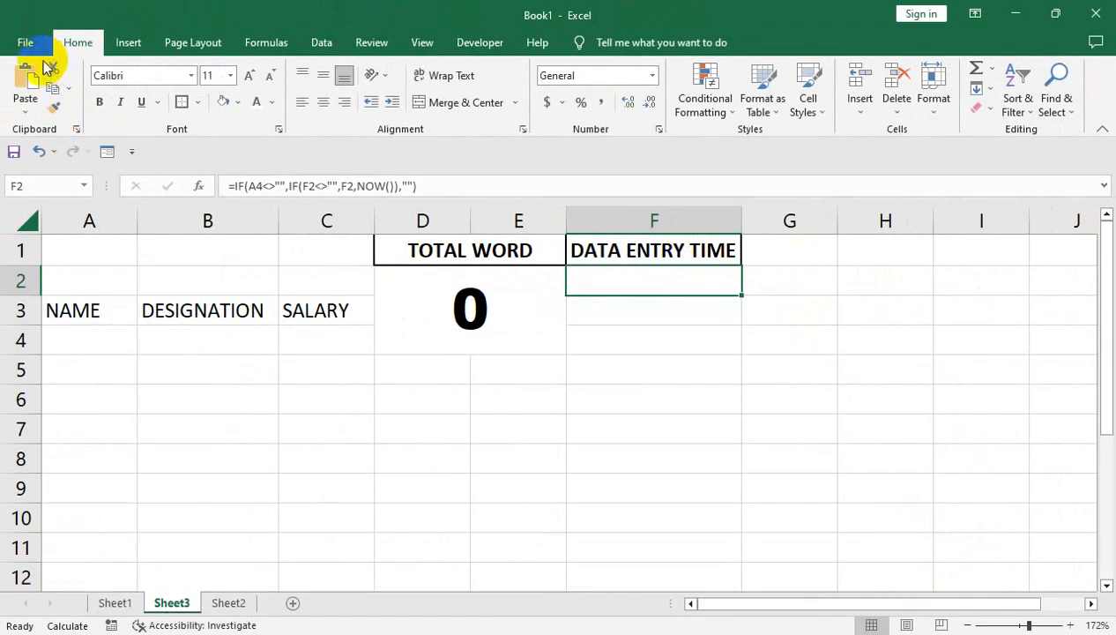
Enable iterative calculation in the formula calculation options and apply the setting.
click(27, 44)
click(79, 529)
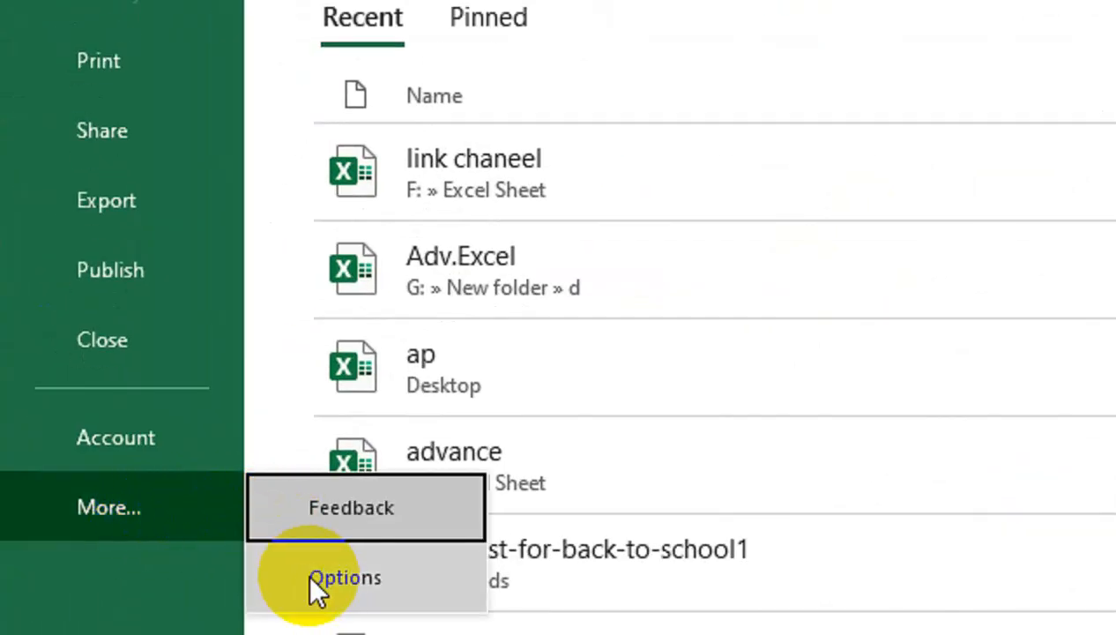
click(247, 597)
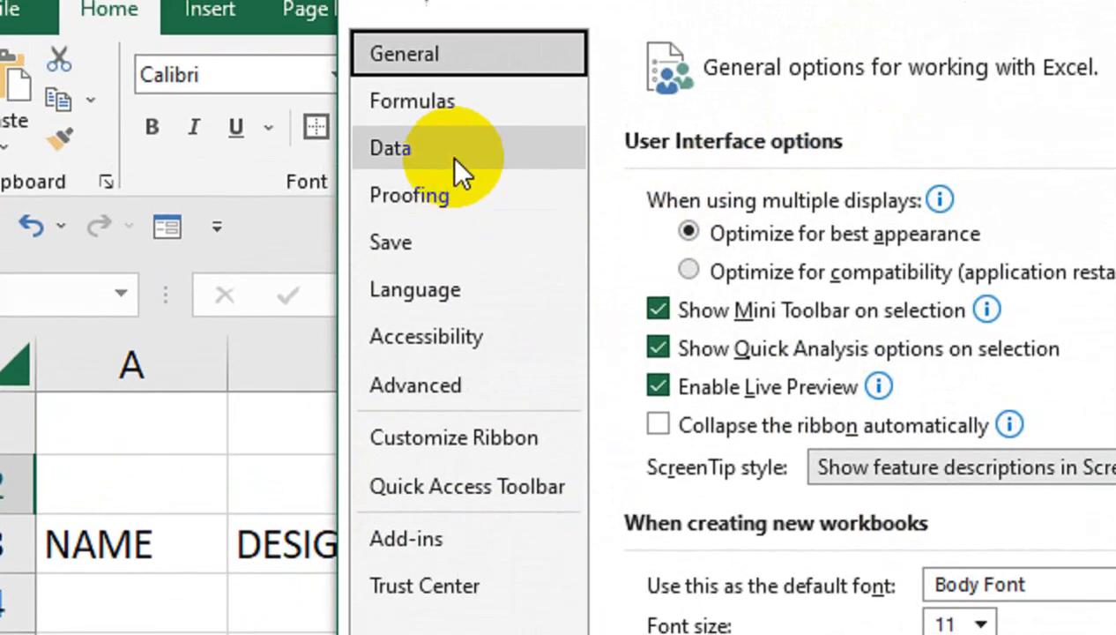
click(456, 92)
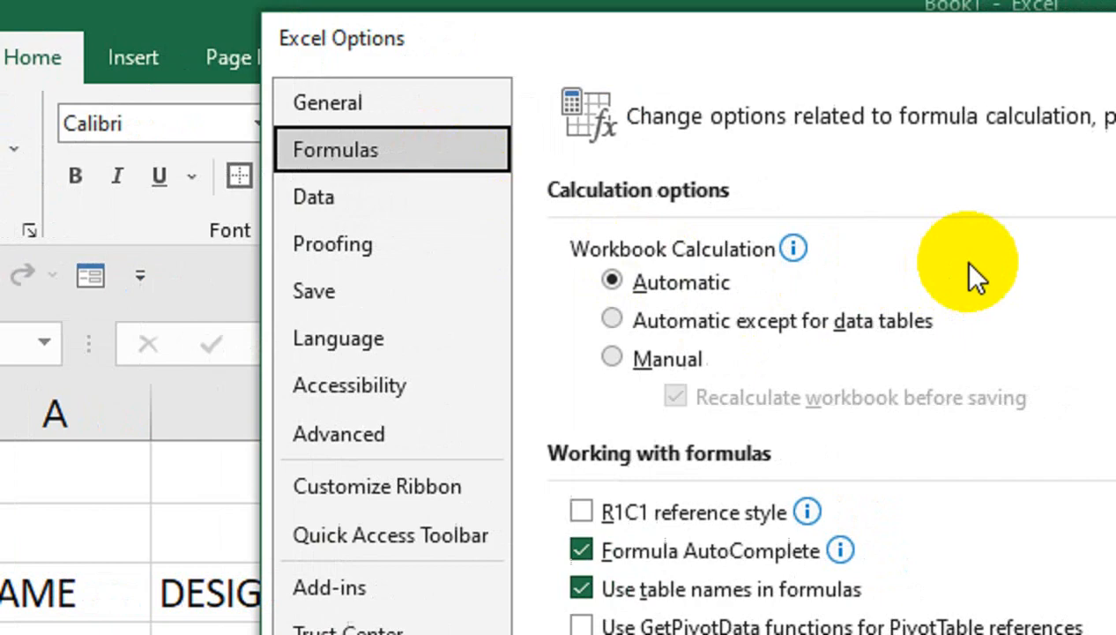
click(901, 247)
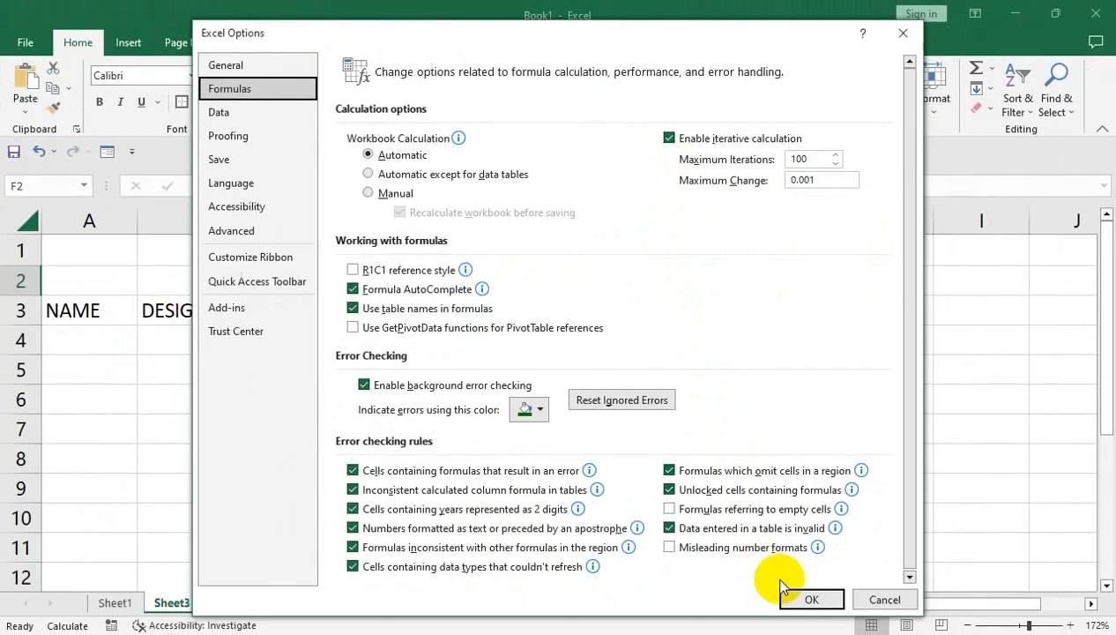
click(783, 596)
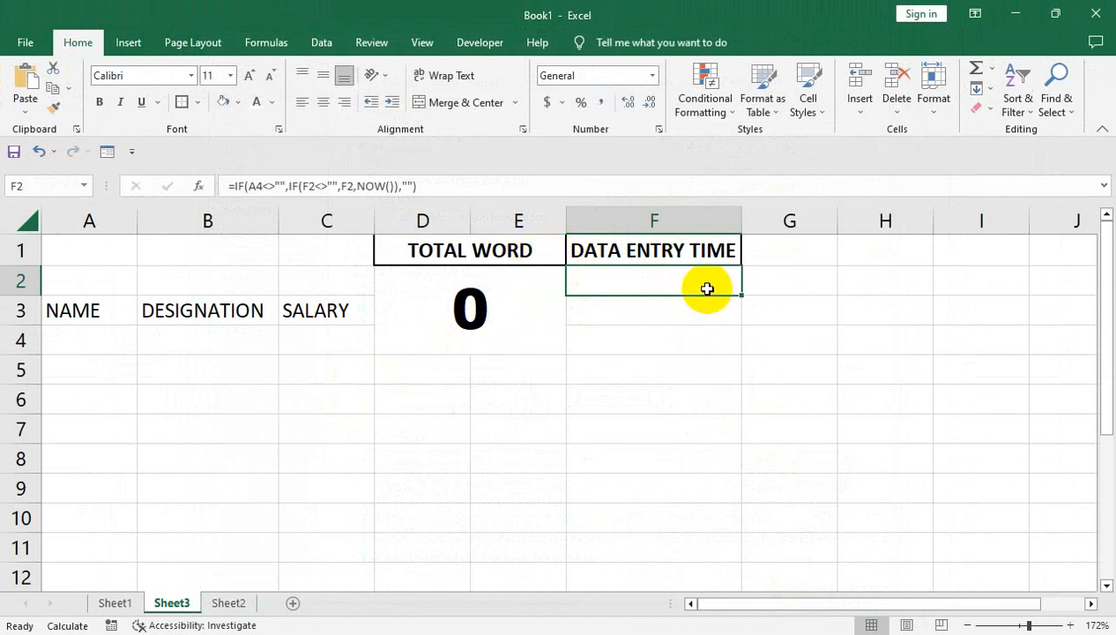
Copy the entry time formula from F2 down through F12 and refill F9:F11 from F8.
drag(741, 294, 727, 577)
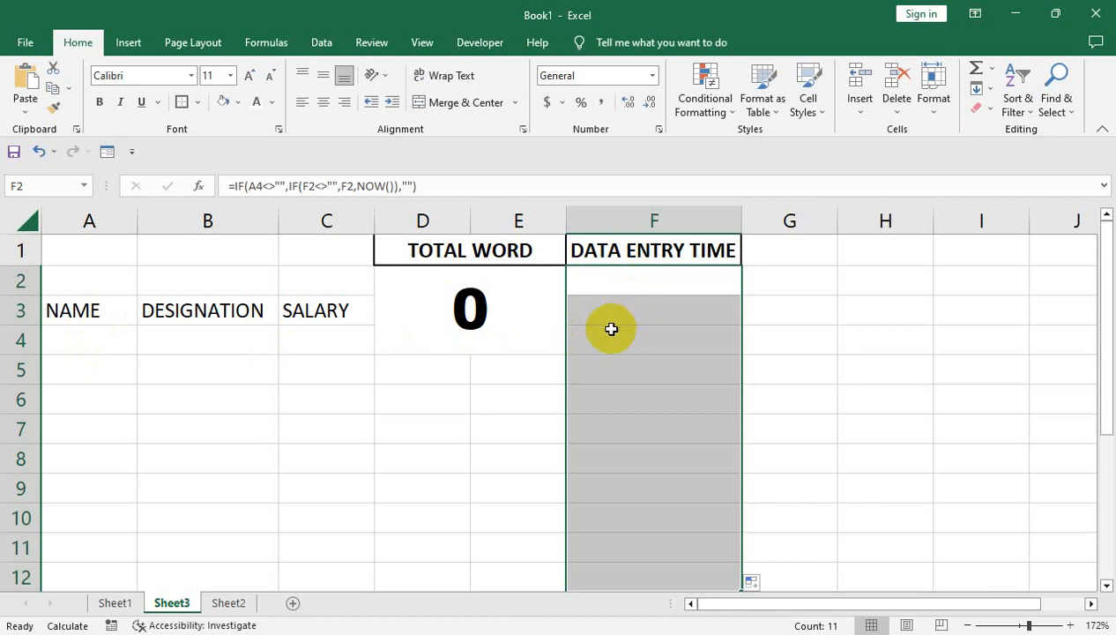
click(674, 458)
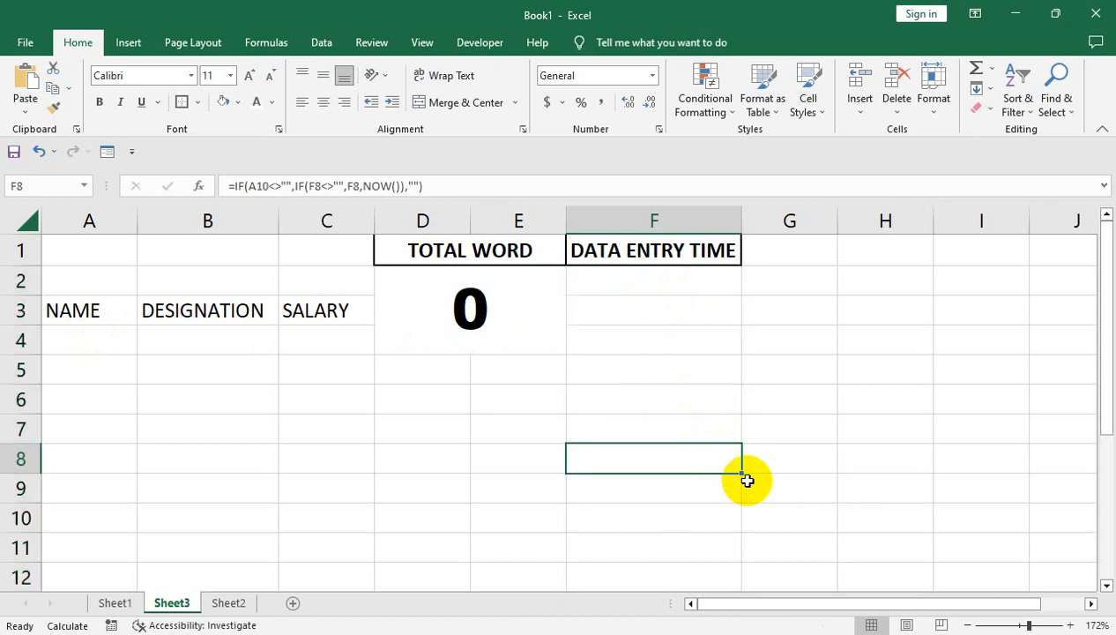
drag(744, 474, 742, 556)
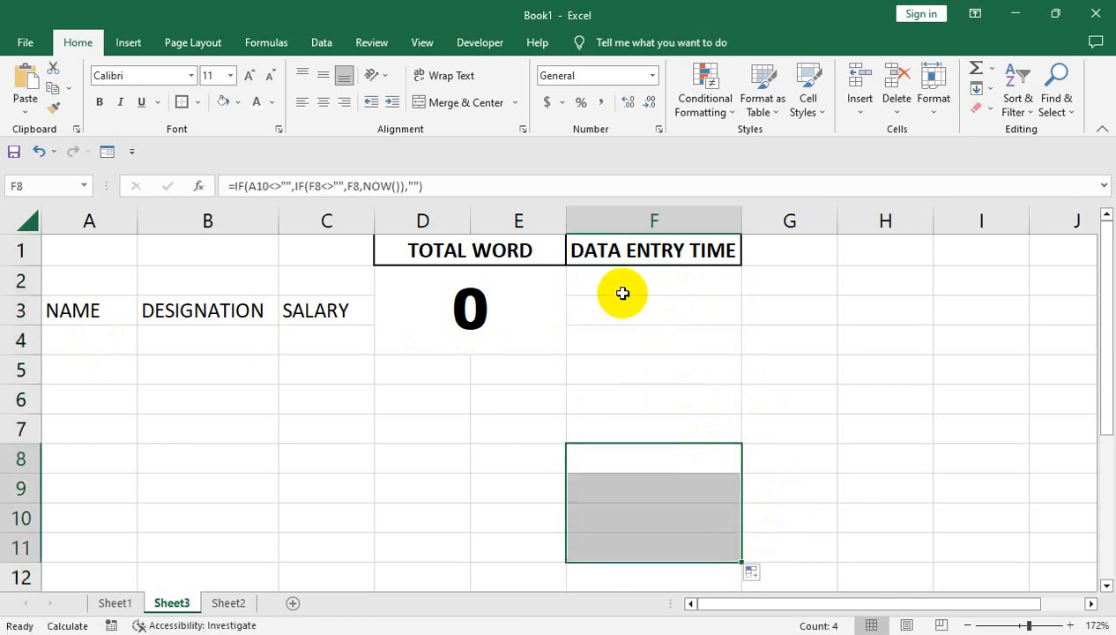
Examine the cells in F2:F12 below the DATA ENTRY TIME heading.
click(620, 292)
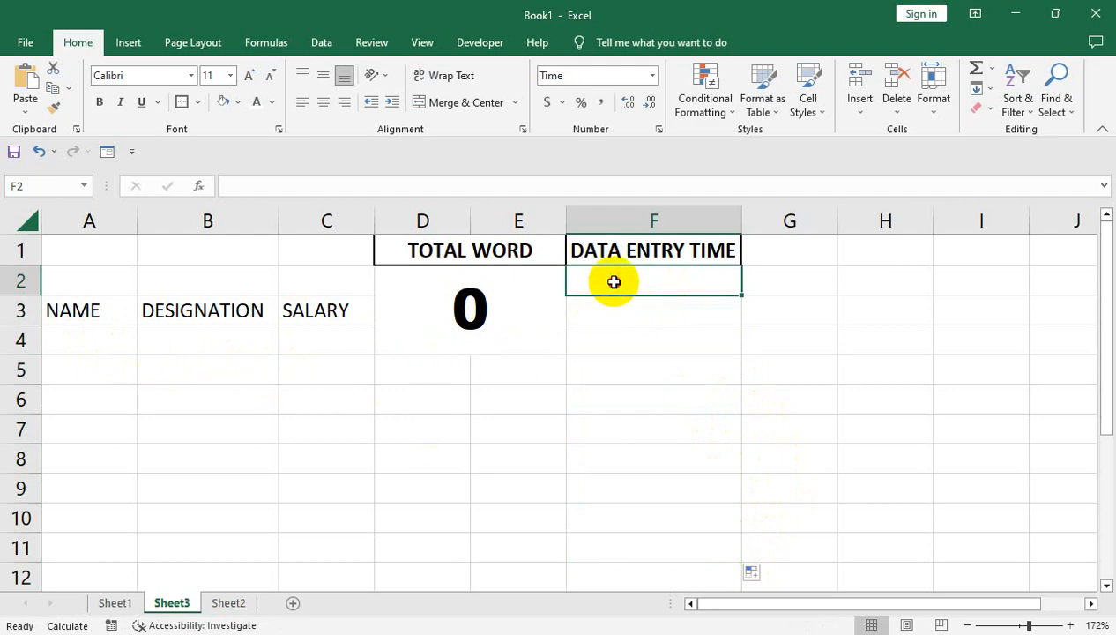
drag(615, 281, 717, 305)
click(722, 283)
key(shift+Down)
key(shift+Down)
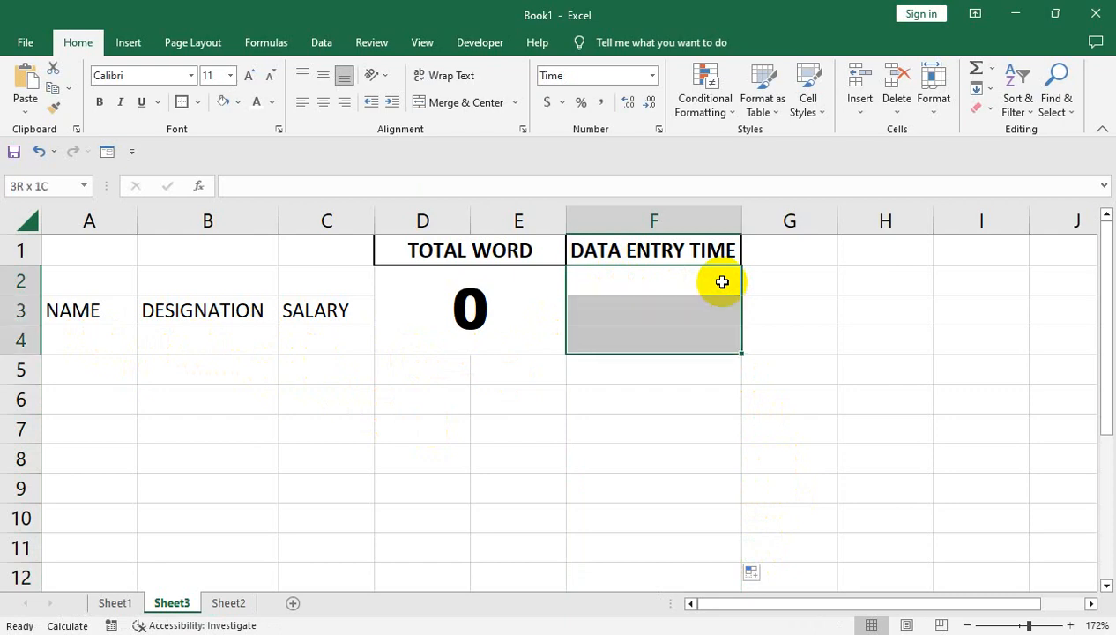
key(shift+Down)
key(shift+Down)
key(shift+Down)
key(shift+Down)
key(shift+Down)
key(shift+Down)
key(shift+Down)
key(shift+Down)
scroll(735, 323, down, 3)
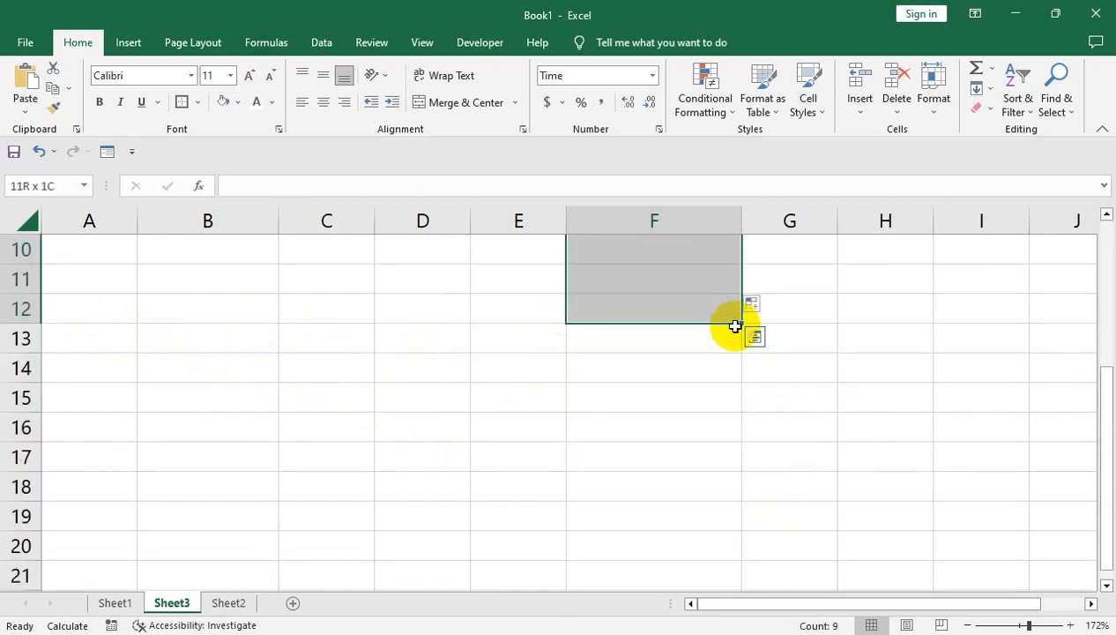
scroll(735, 324, up, 3)
drag(740, 289, 732, 341)
click(663, 346)
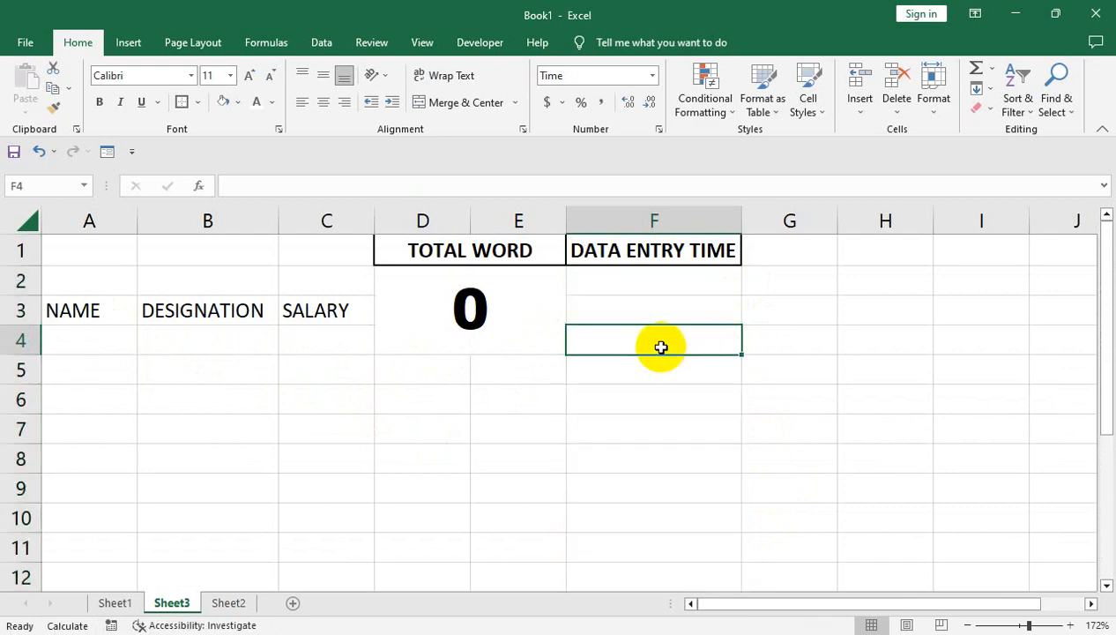
click(654, 303)
click(637, 351)
click(616, 371)
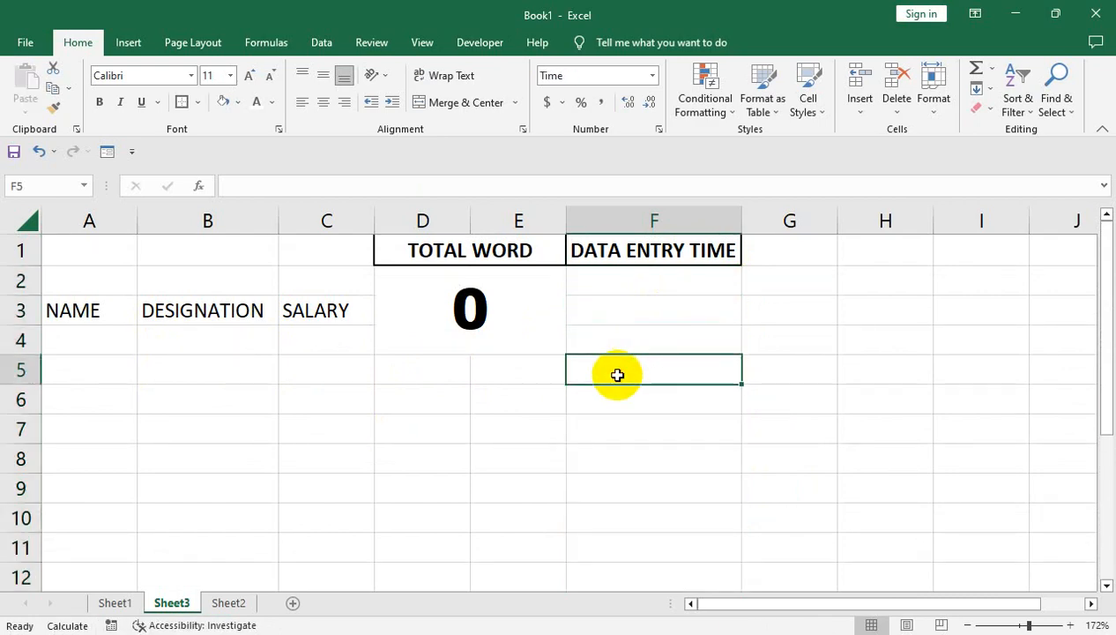
Move the block of entry time formulas that starts at F6 up to F4:F12.
click(608, 413)
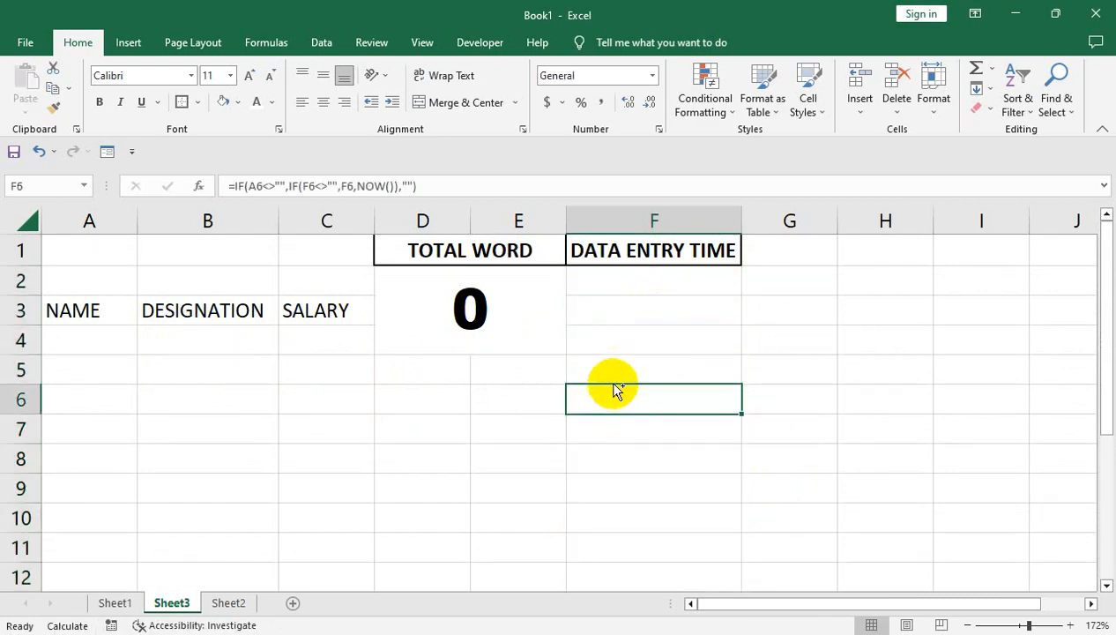
drag(614, 388, 614, 586)
drag(610, 325, 640, 294)
scroll(640, 298, up, 1)
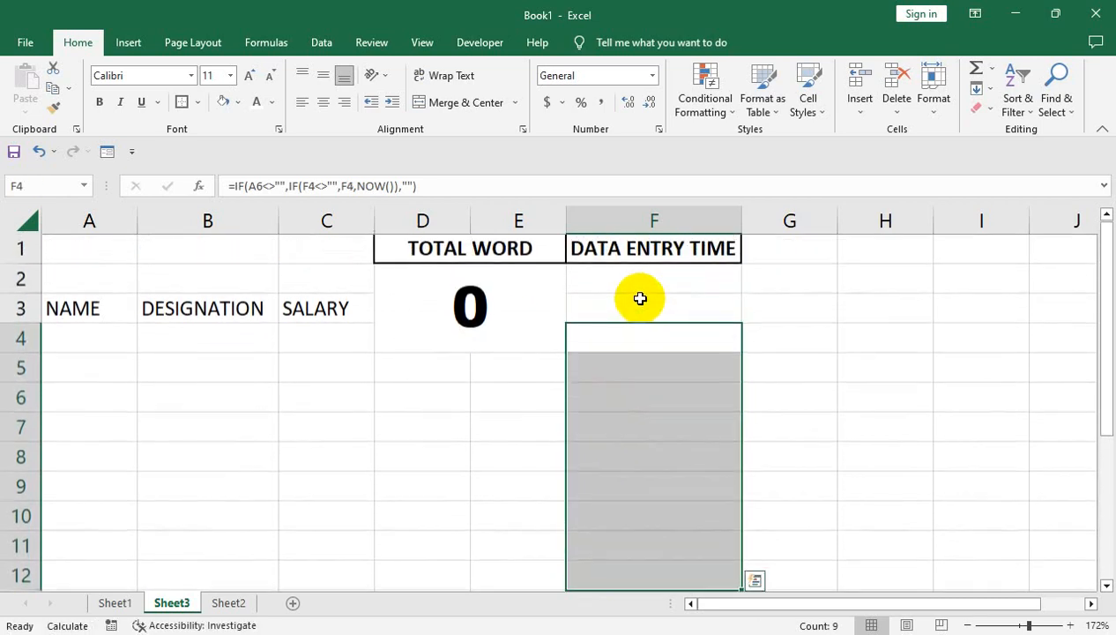
Correct the entry time formula in F4 so its first condition refers to A4.
click(593, 349)
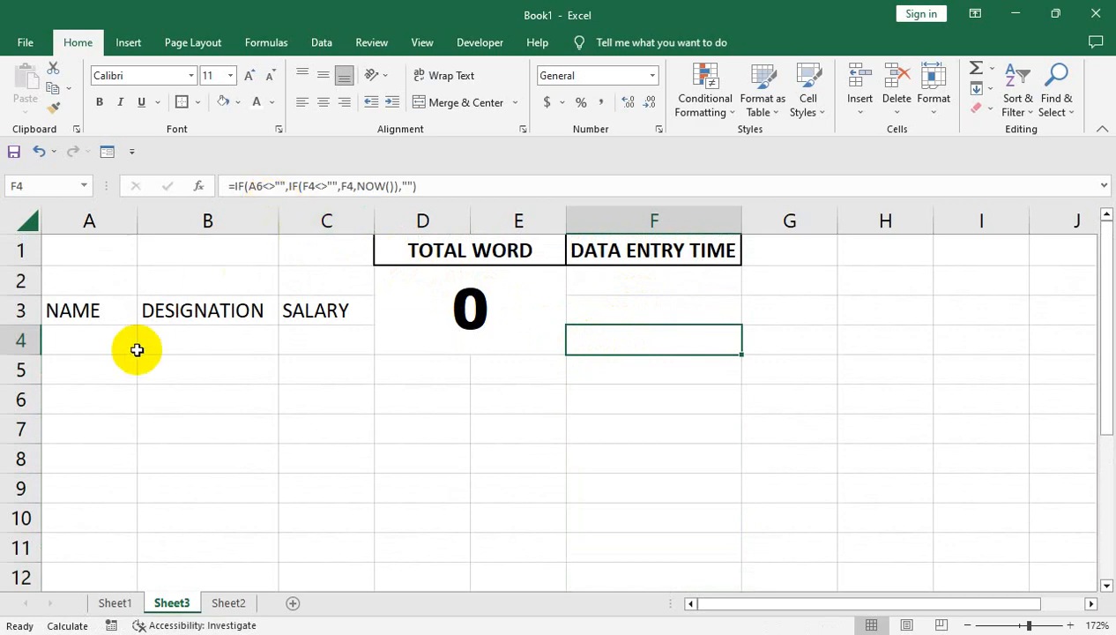
double_click(608, 336)
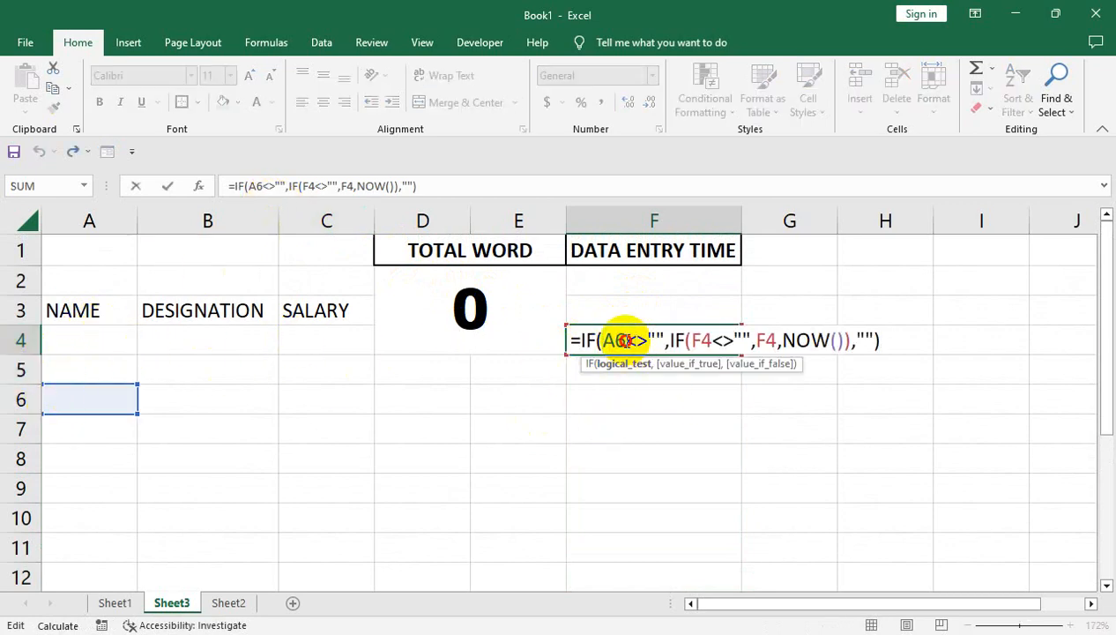
click(623, 340)
key(Delete)
text(4)
key(Return)
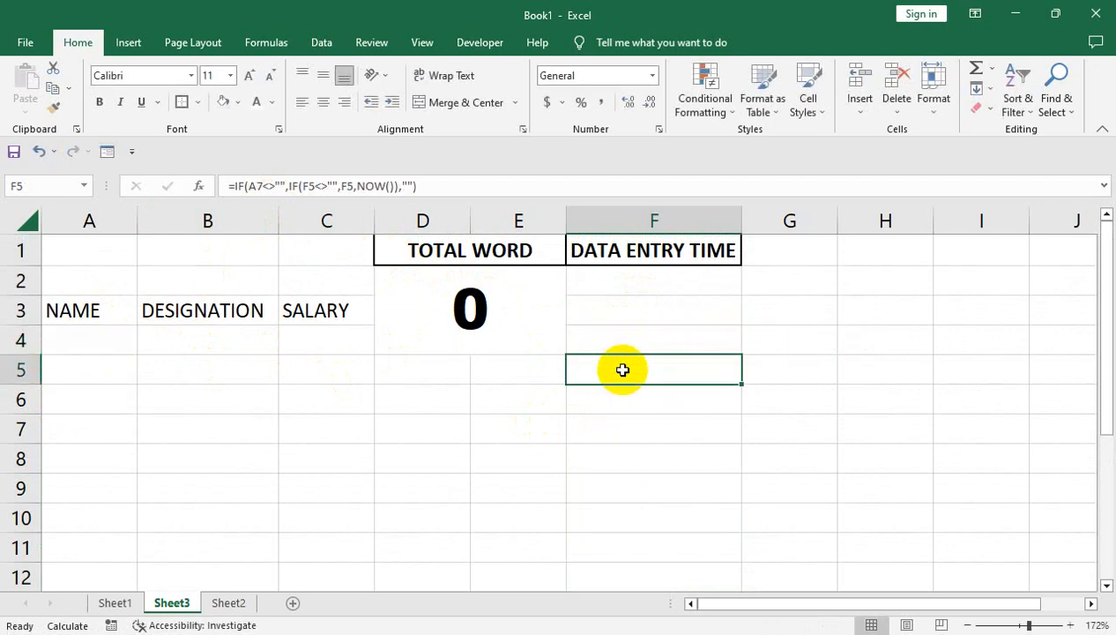
click(640, 344)
Move the DATA ENTRY TIME heading from F1 down to F2 and merge and center it across F2:F3.
click(659, 281)
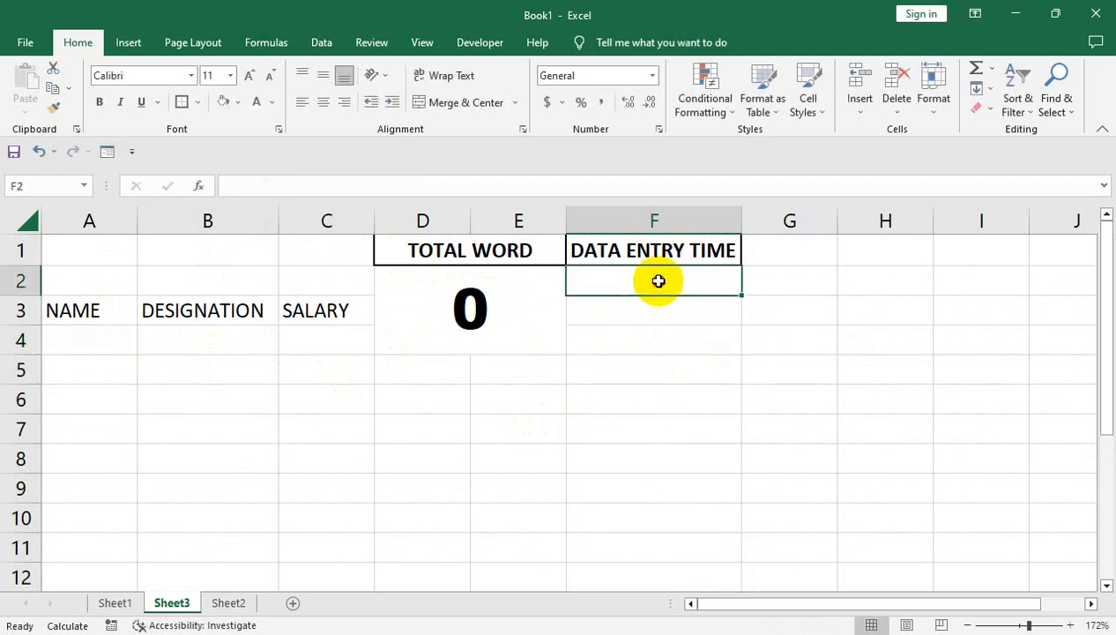
click(658, 254)
drag(653, 257, 648, 306)
click(653, 259)
click(432, 99)
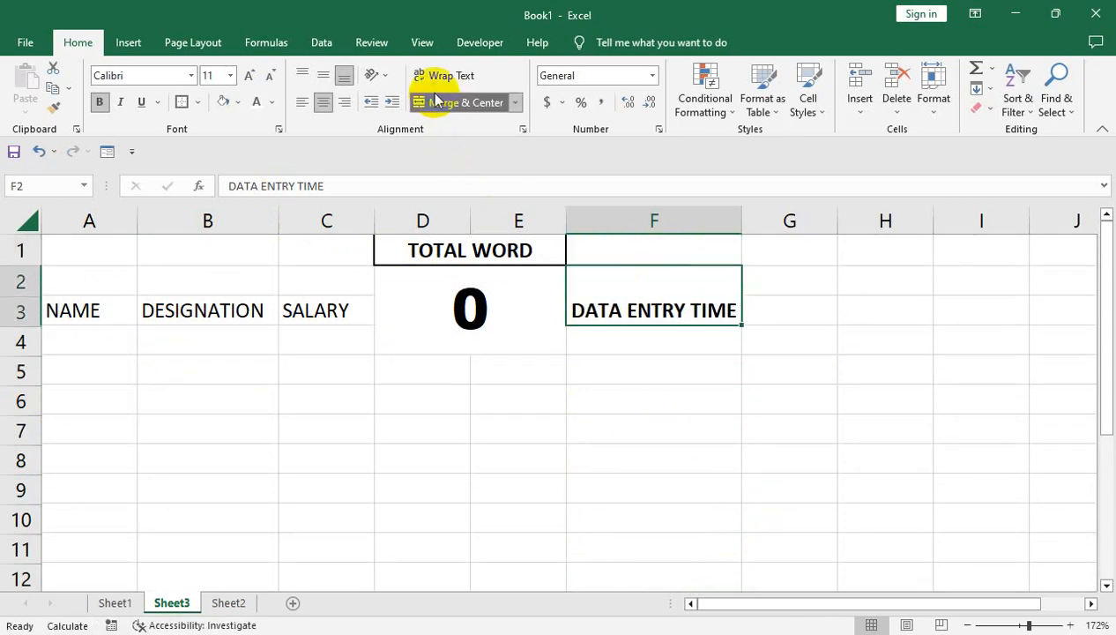
Enter the labels START TIME in G2 and END TIME in G3.
click(751, 280)
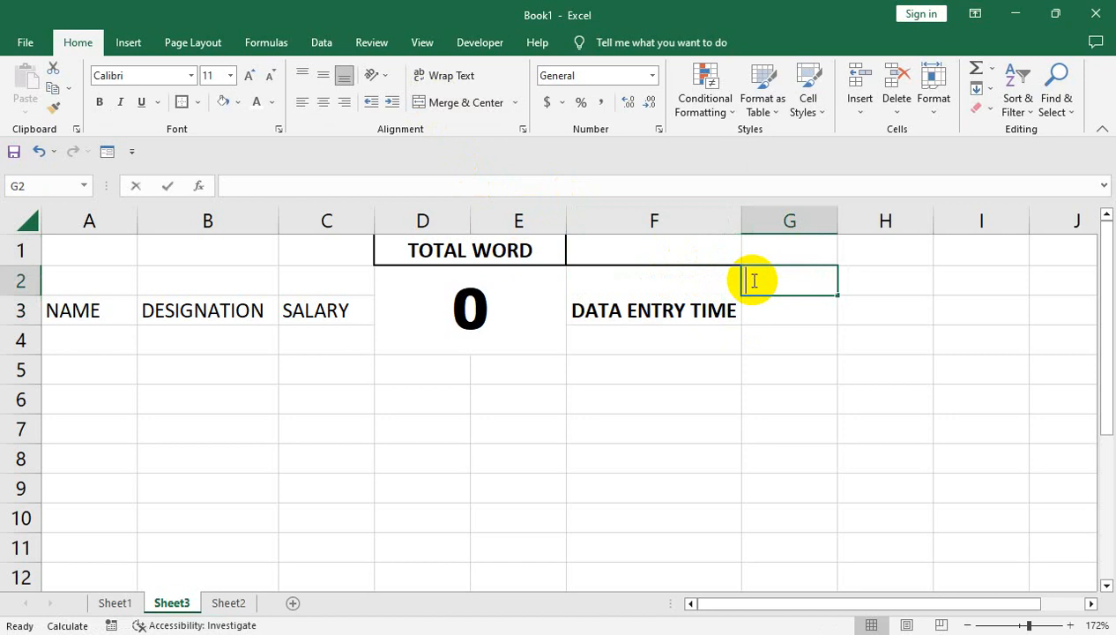
text(STAR)
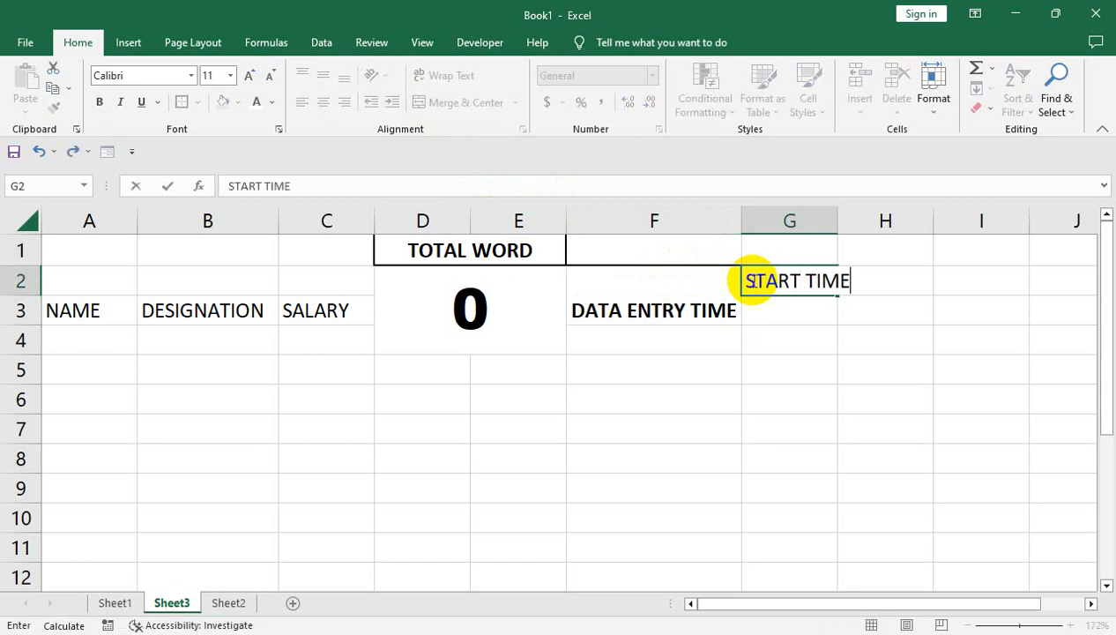
text(T TIME)
key(Return)
text(END T)
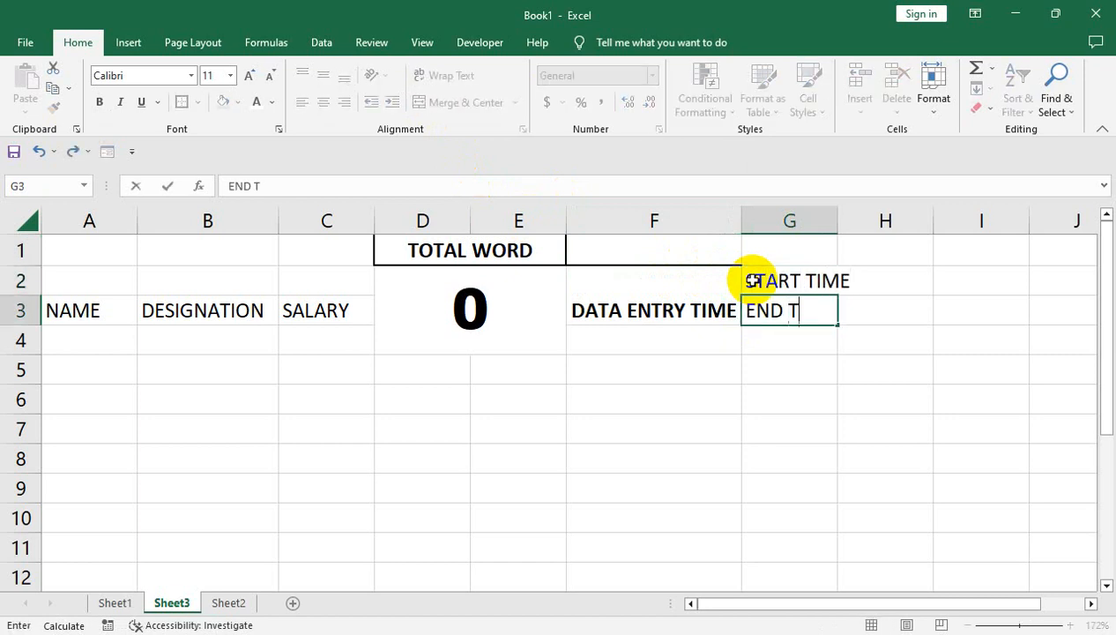
text(IME)
key(Return)
Autofit the width of column G to the START TIME label.
key(Up)
key(Up)
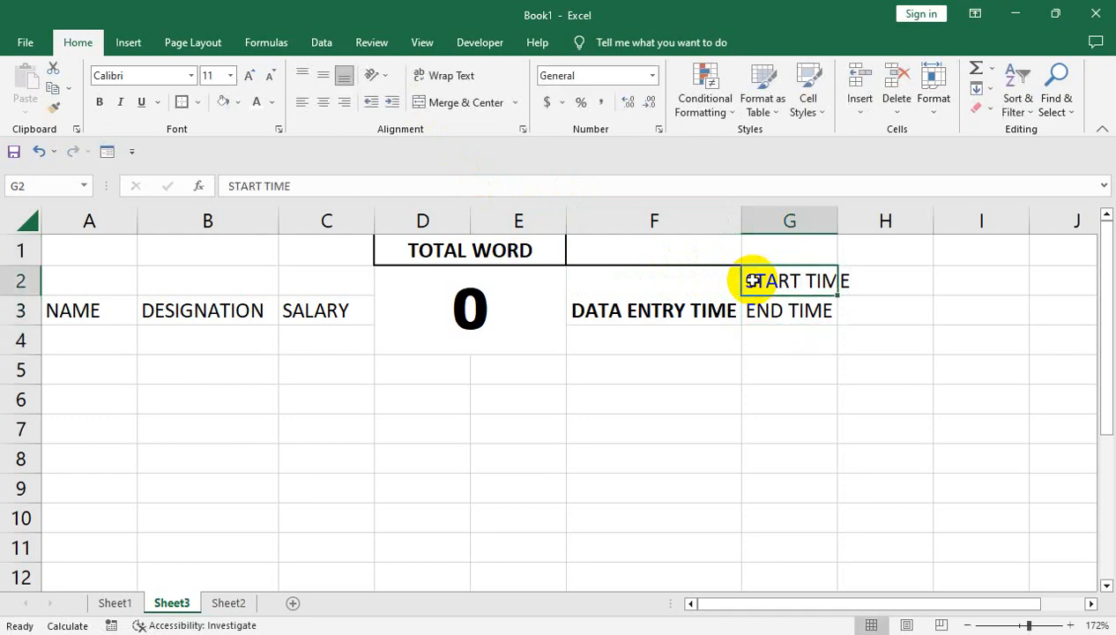
key(alt)
key(h)
key(o)
key(i)
key(Down)
key(Down)
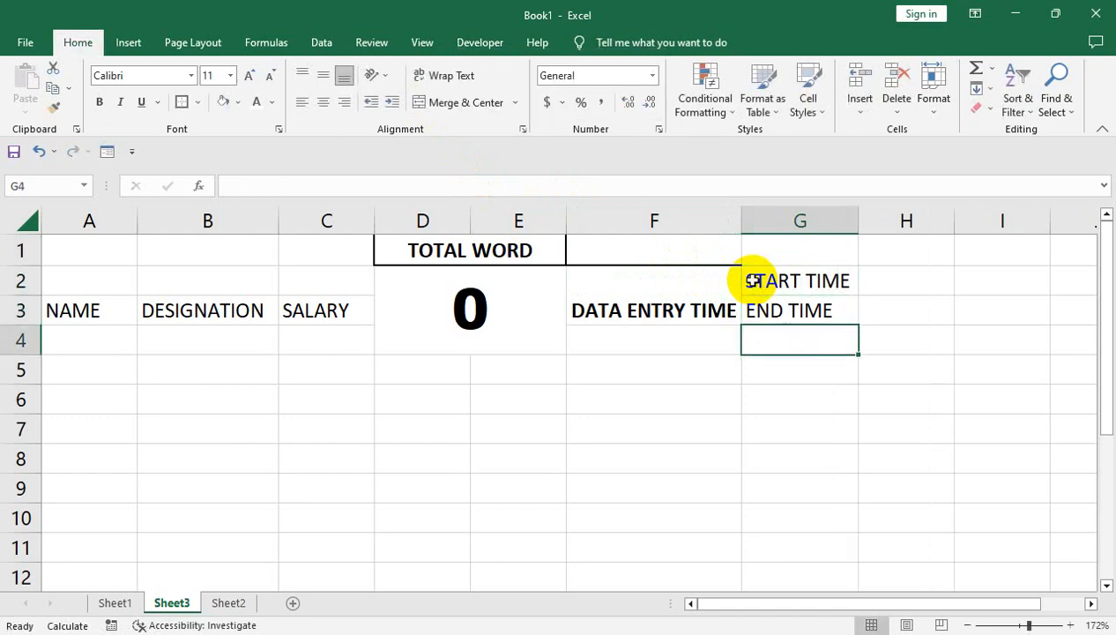
Fill the START TIME and END TIME labels in G2:G3 with yellow and make them bold.
key(Up)
key(Up)
key(shift+Down)
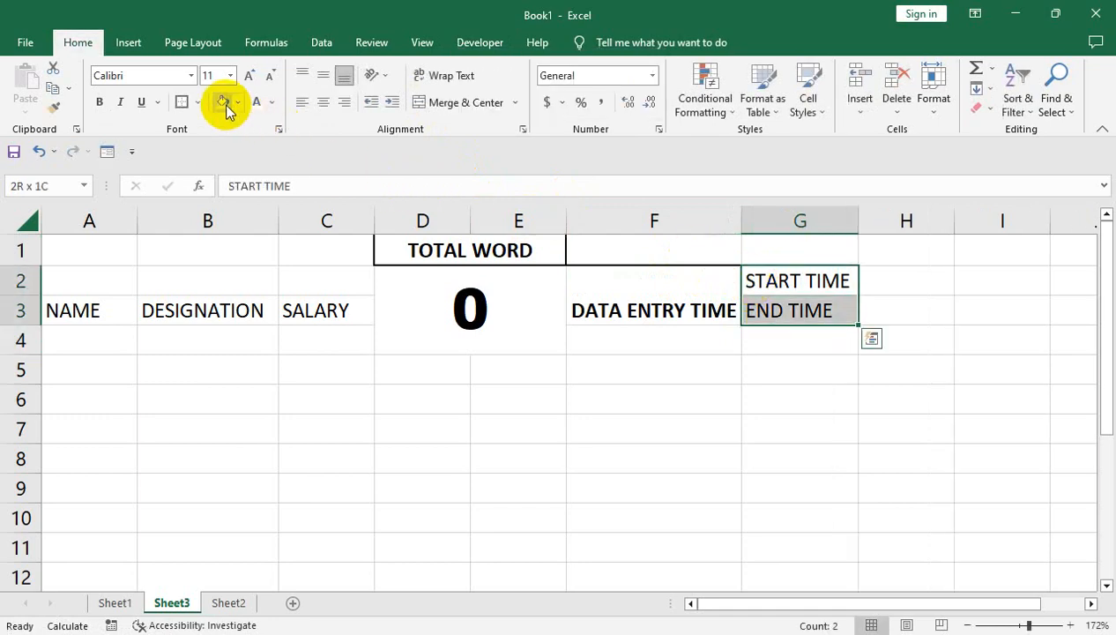
key(ctrl+q)
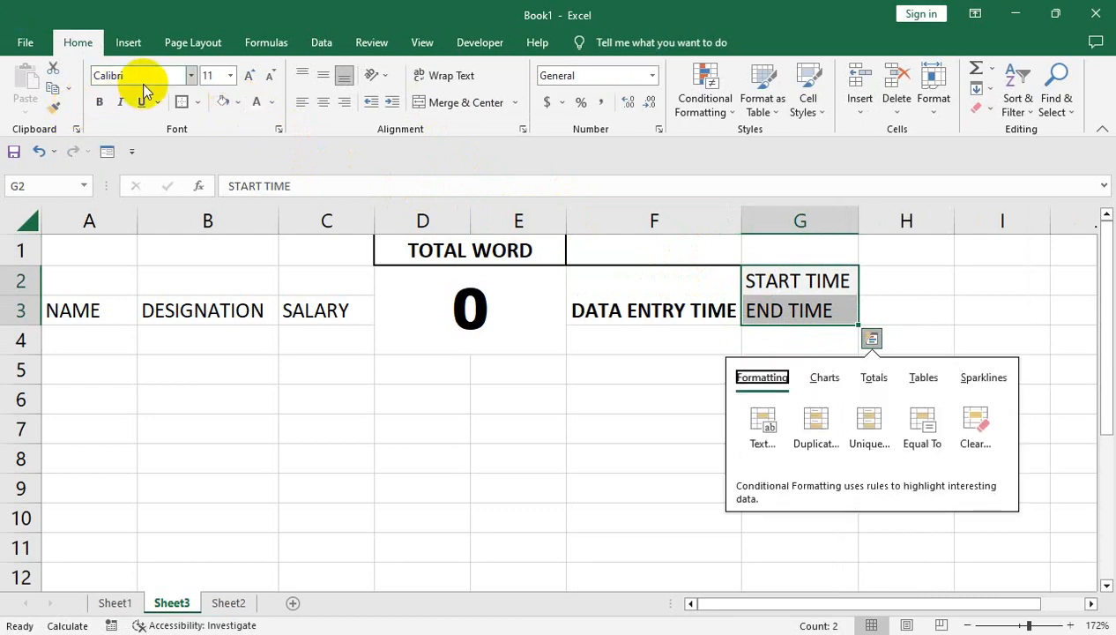
click(237, 102)
click(266, 238)
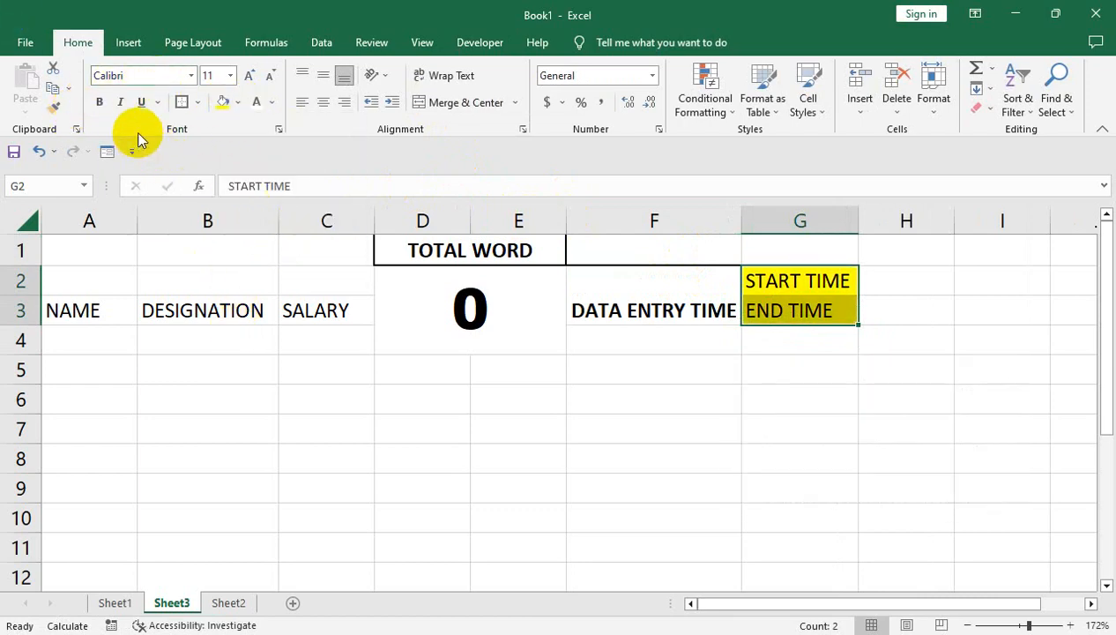
click(100, 102)
Fill cell G4 below the END TIME label with black.
click(782, 338)
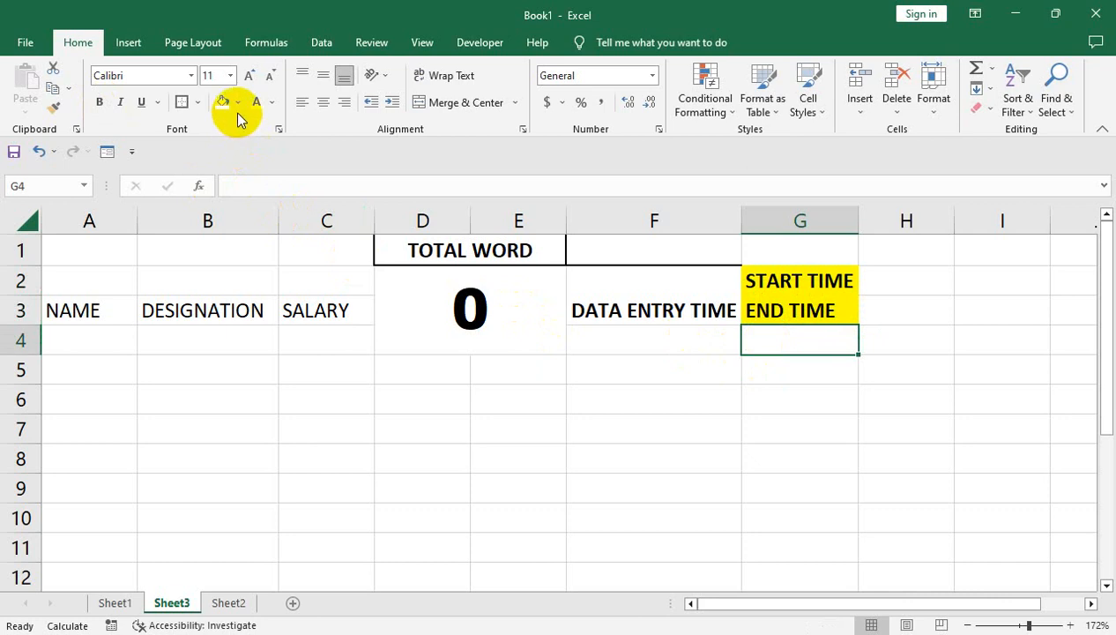
click(237, 102)
click(236, 143)
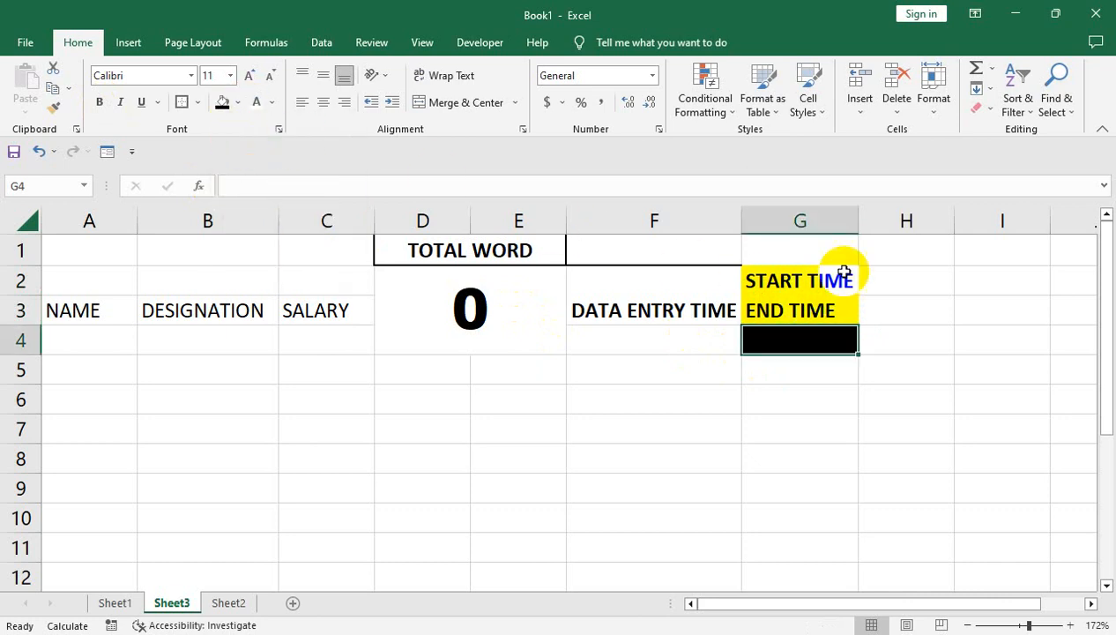
Widen column H slightly and apply an outside border to the merged word count cell D2:E4.
drag(957, 221, 881, 227)
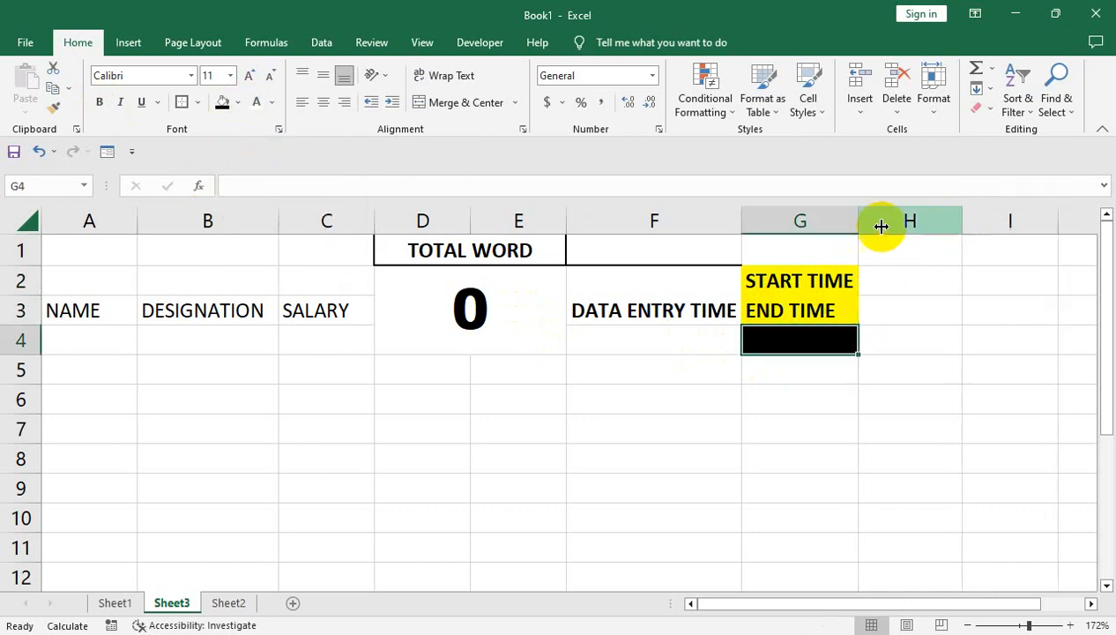
click(386, 297)
click(181, 102)
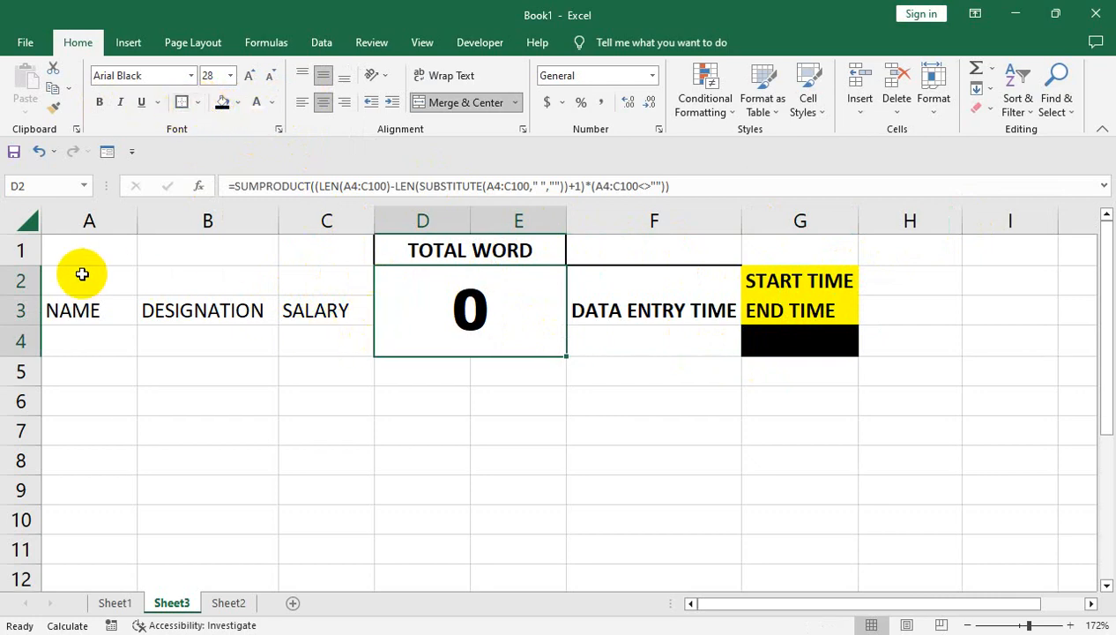
Format the NAME, DESIGNATION and SALARY headings in A3:C3 as bold black text on a light gray fill.
drag(80, 309, 281, 300)
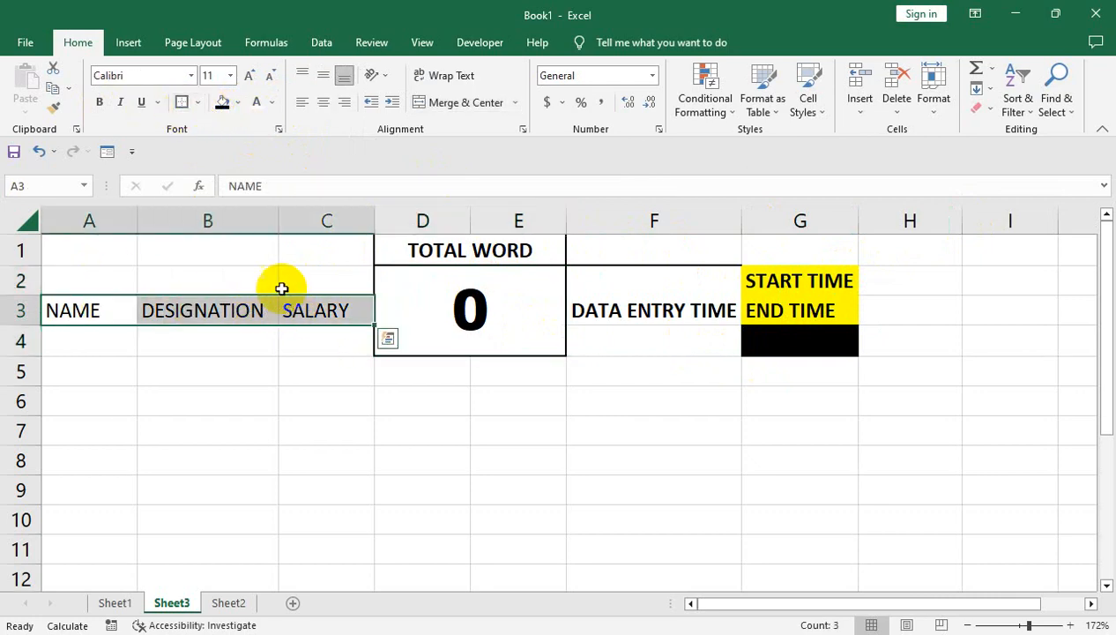
click(99, 103)
click(257, 103)
click(238, 102)
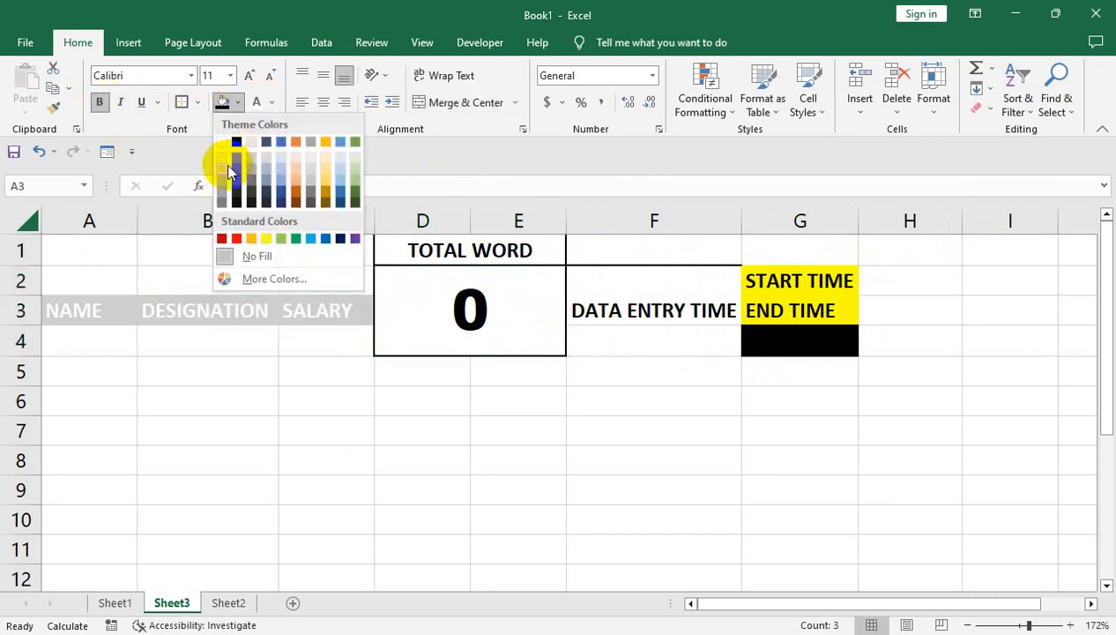
click(221, 166)
click(272, 102)
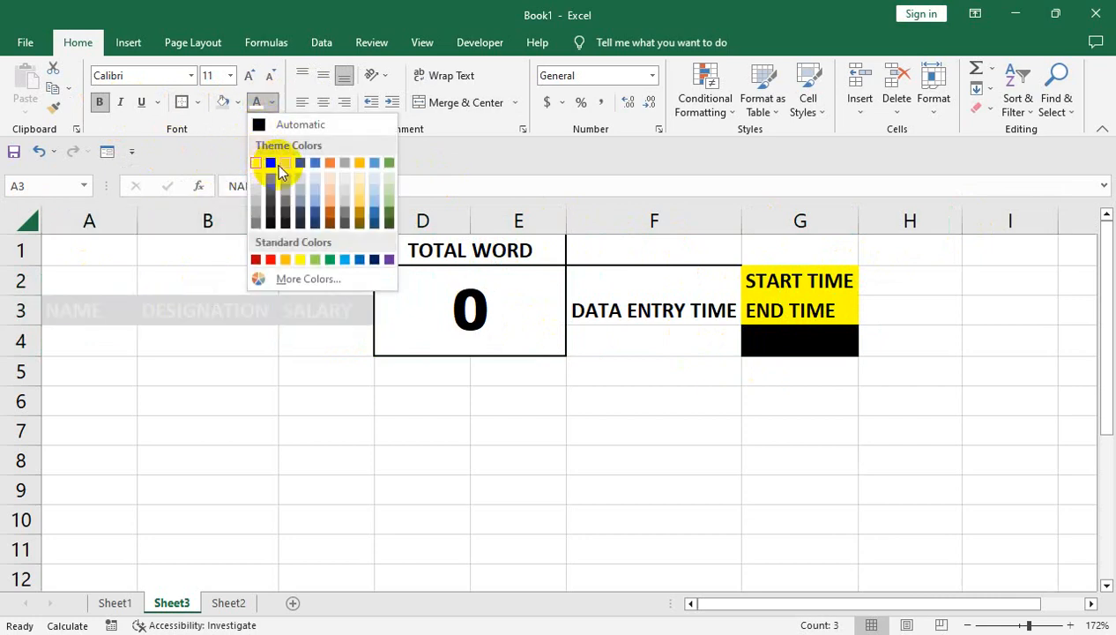
click(281, 165)
click(273, 104)
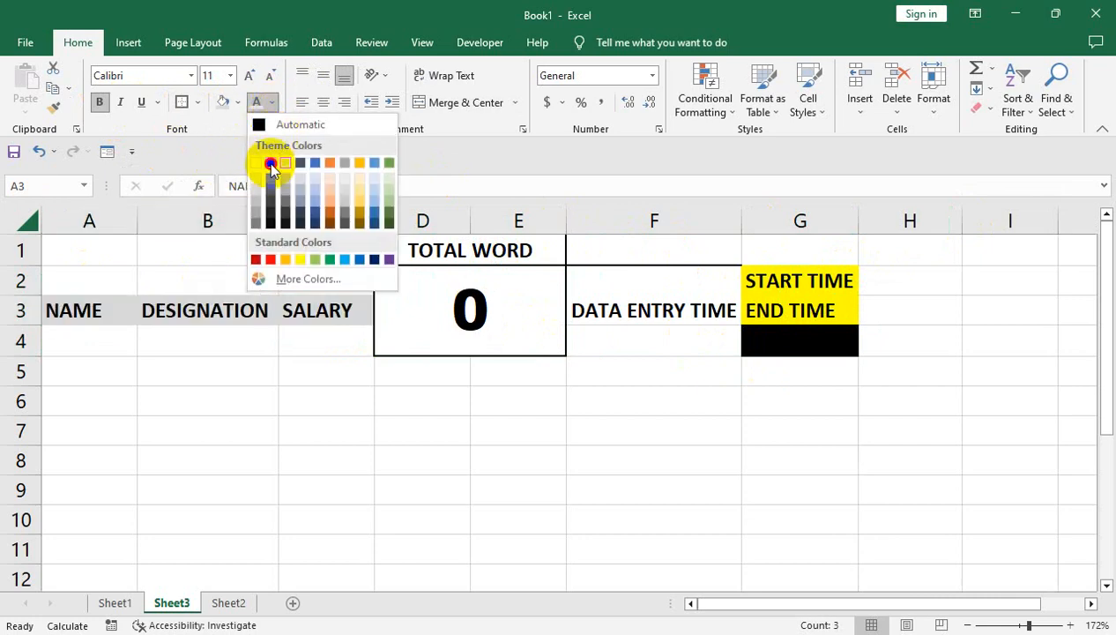
click(271, 167)
Widen columns B and C slightly to give the DESIGNATION and SALARY headings more room.
drag(277, 219, 296, 219)
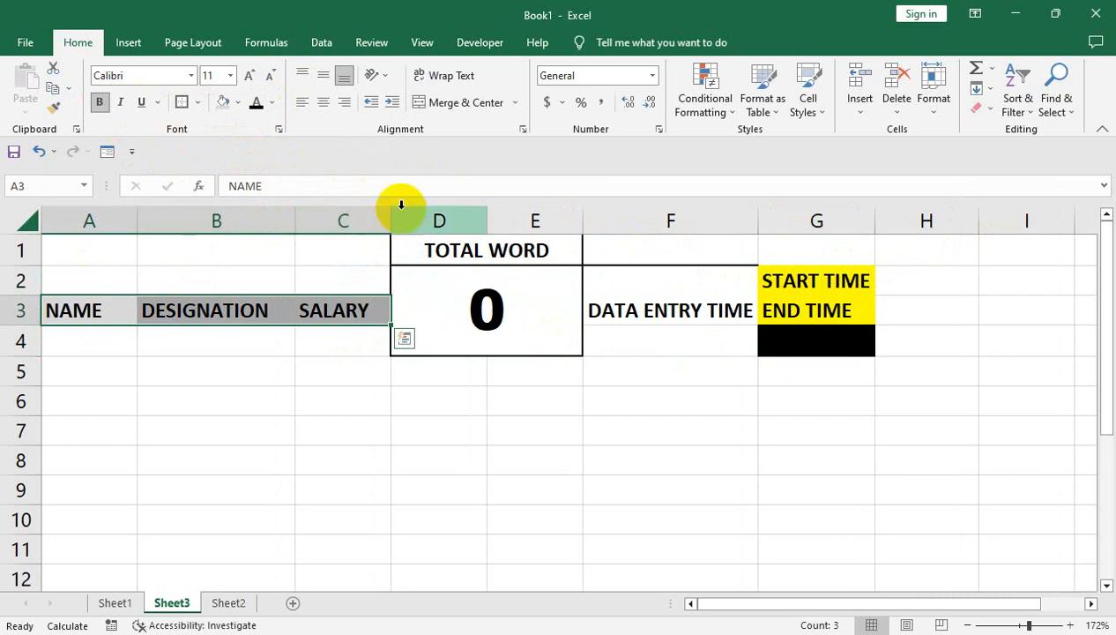
drag(391, 212, 397, 217)
click(443, 389)
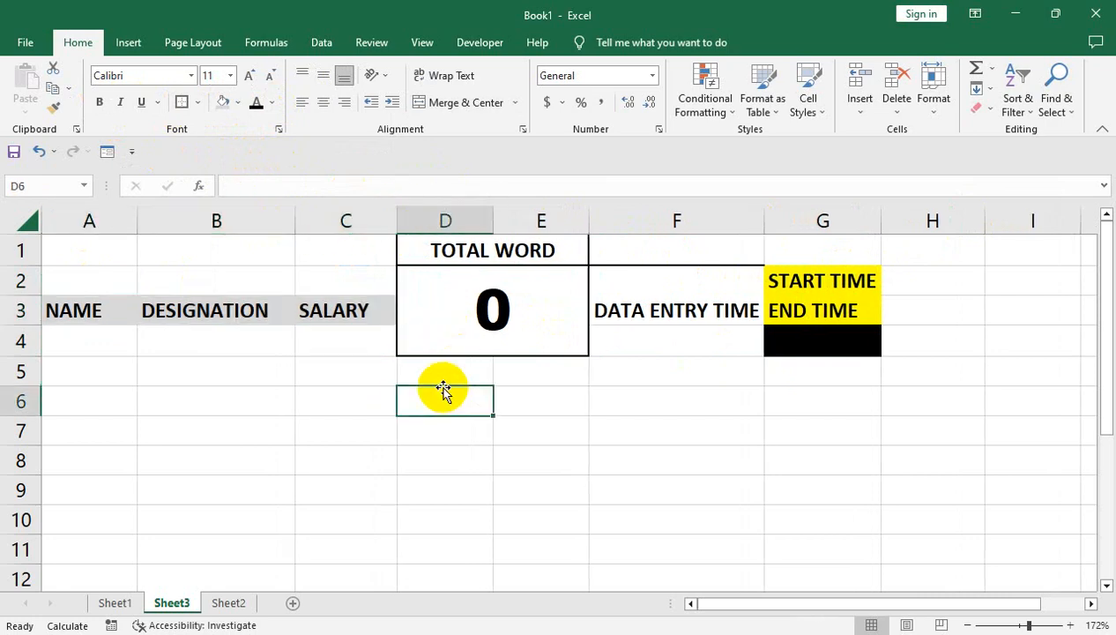
click(689, 318)
click(690, 339)
click(689, 298)
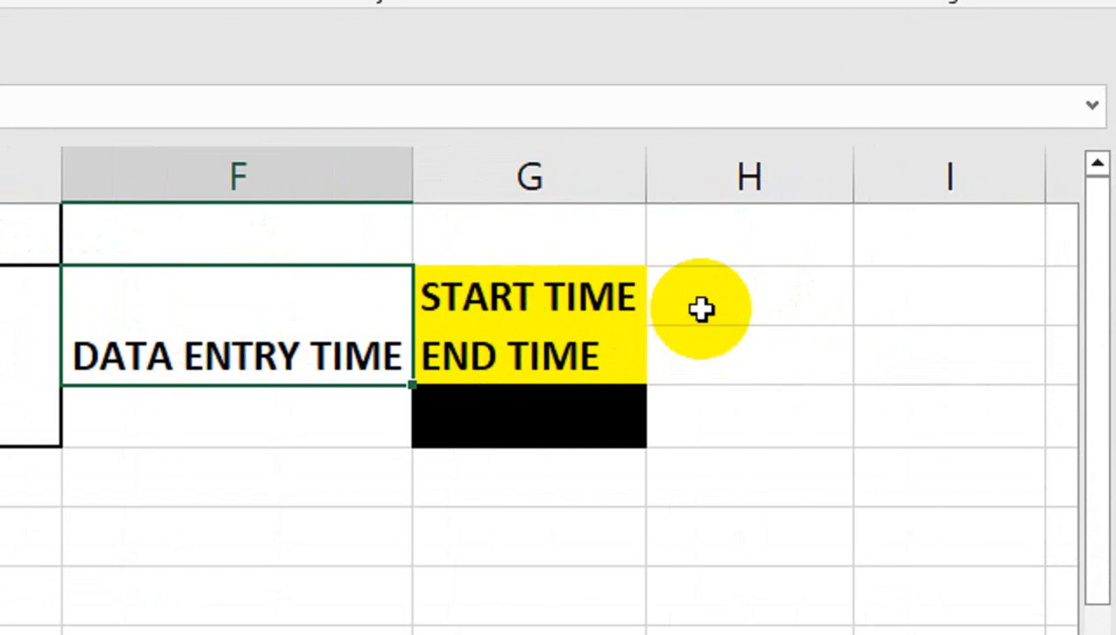
click(781, 299)
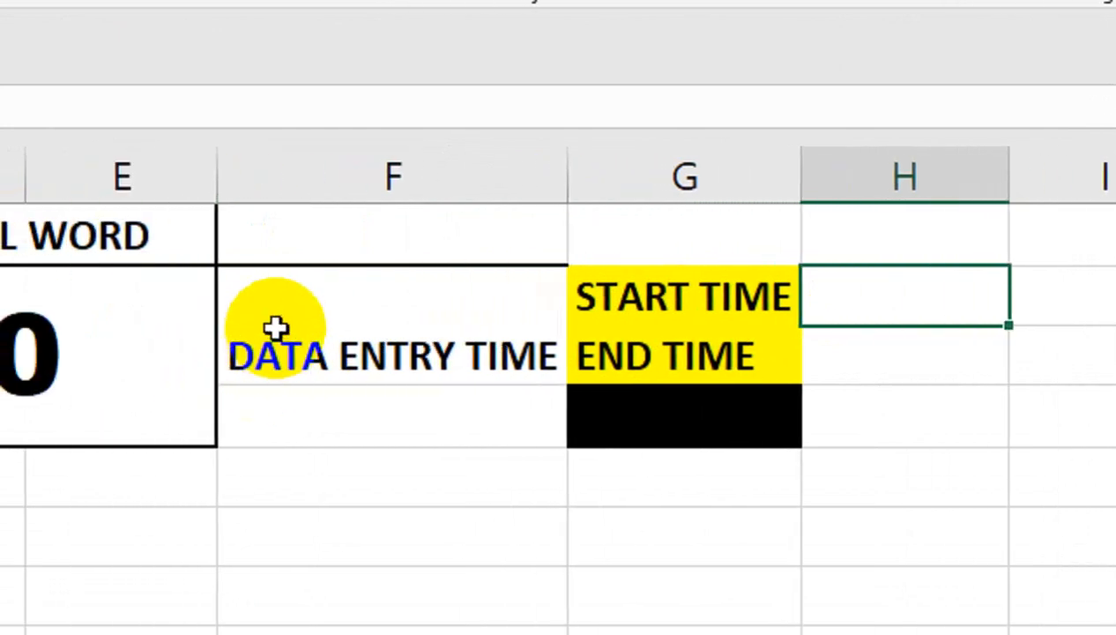
click(398, 381)
click(897, 352)
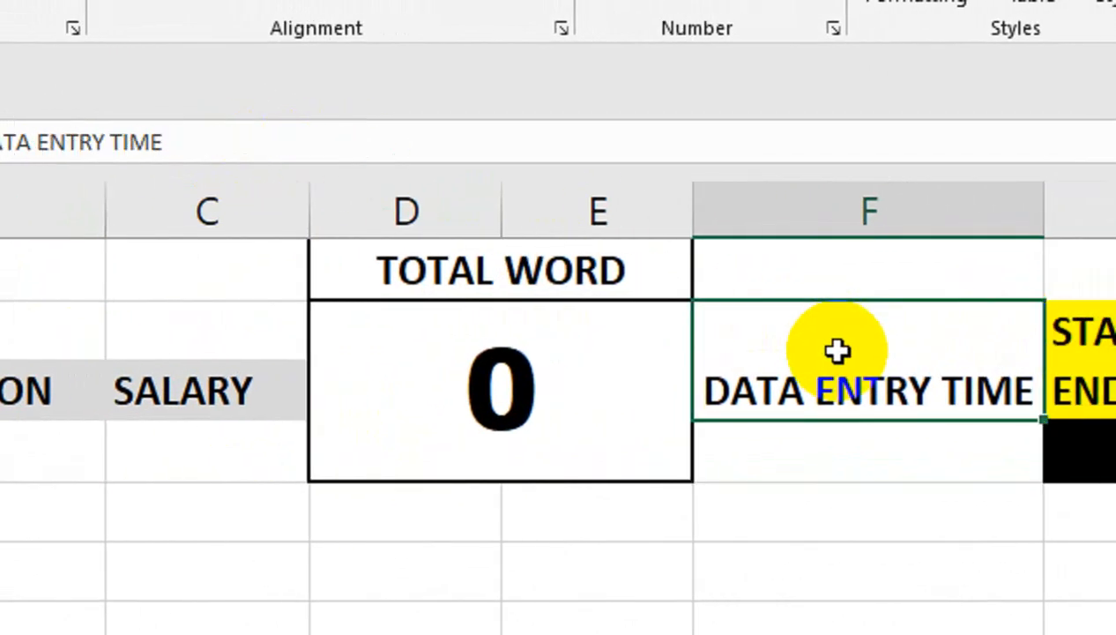
Enter the START TIME formula =VLOOKUP(F4,F4:F100,1,FALSE) in cell H2.
double_click(802, 346)
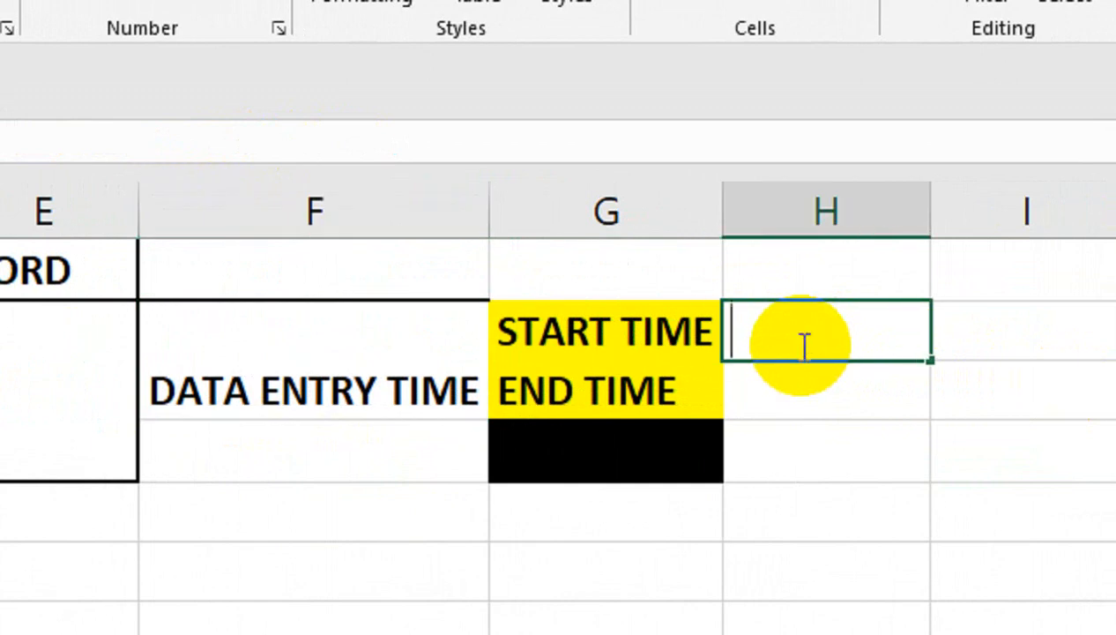
text(=VLOOKUP()
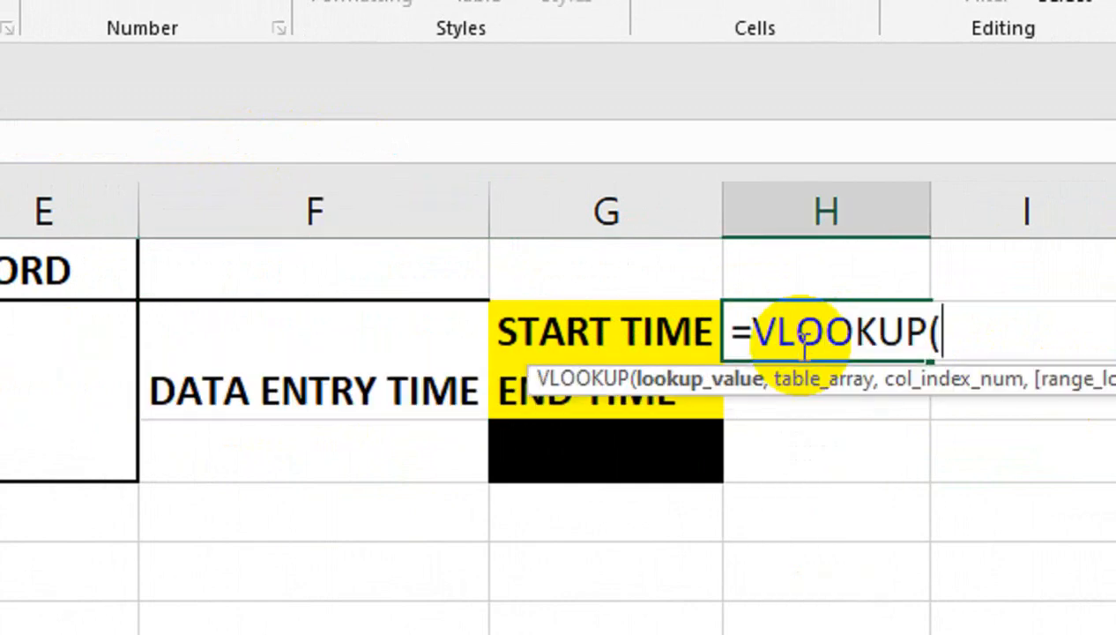
click(395, 453)
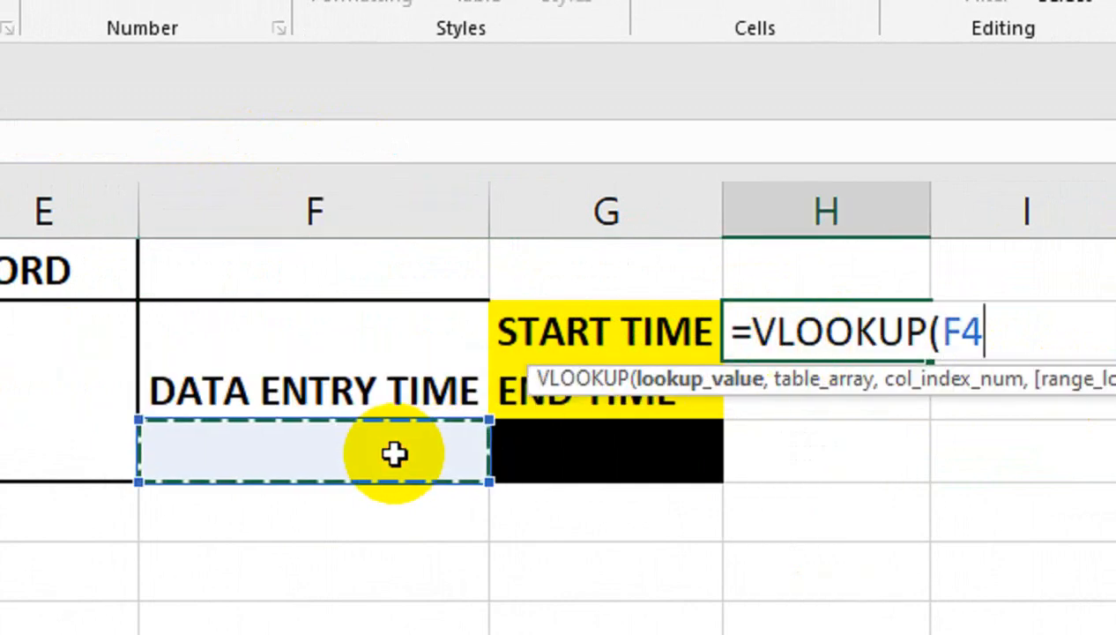
text(:F4)
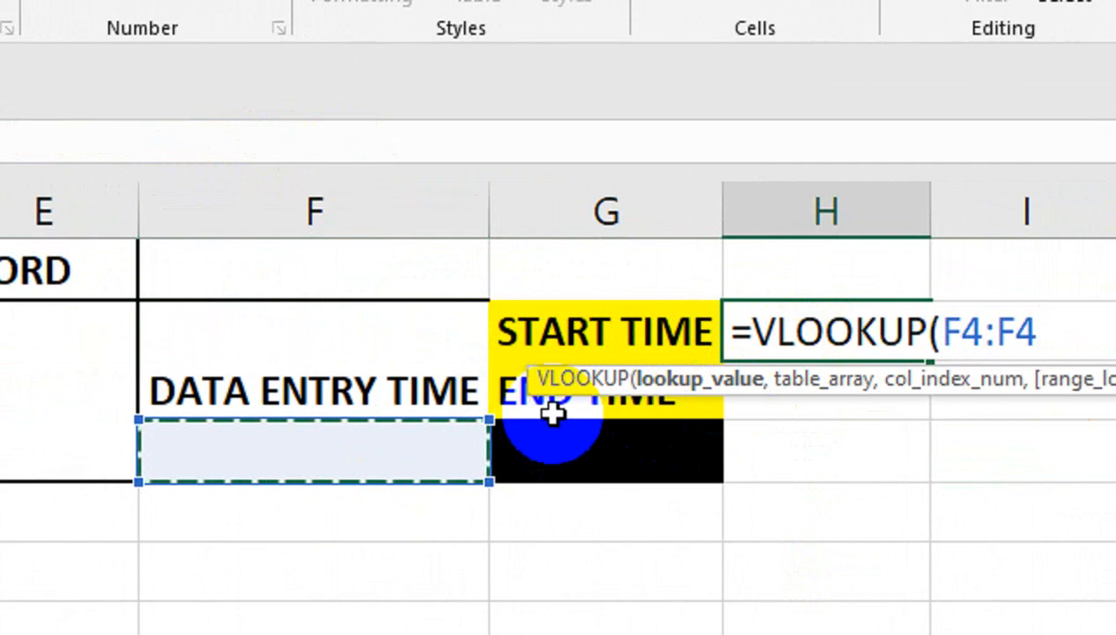
key(BackSpace)
text(100)
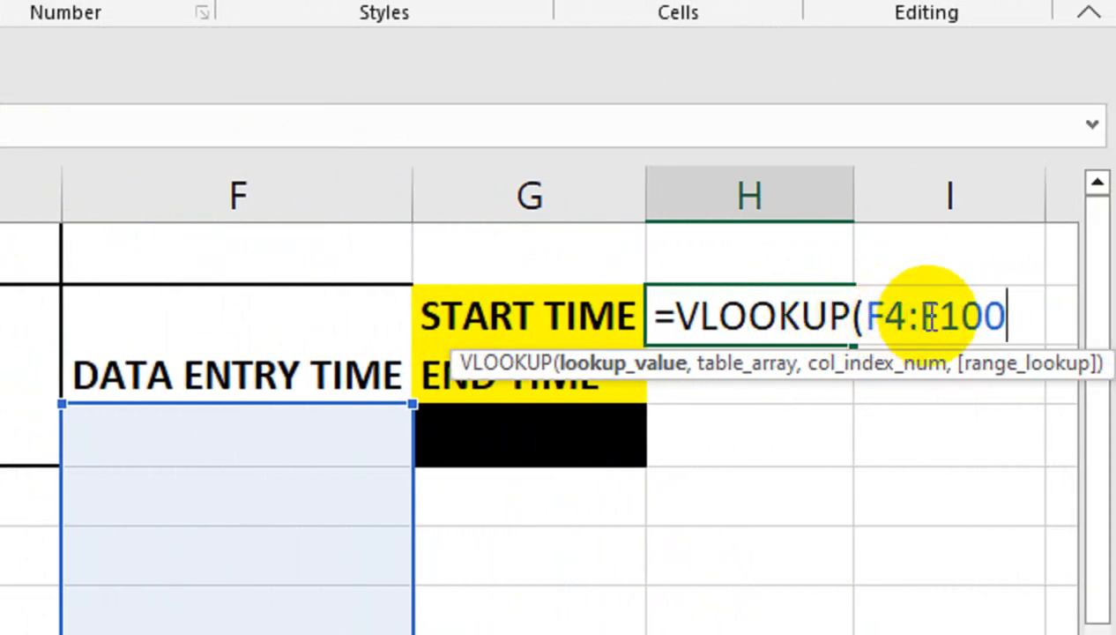
click(859, 317)
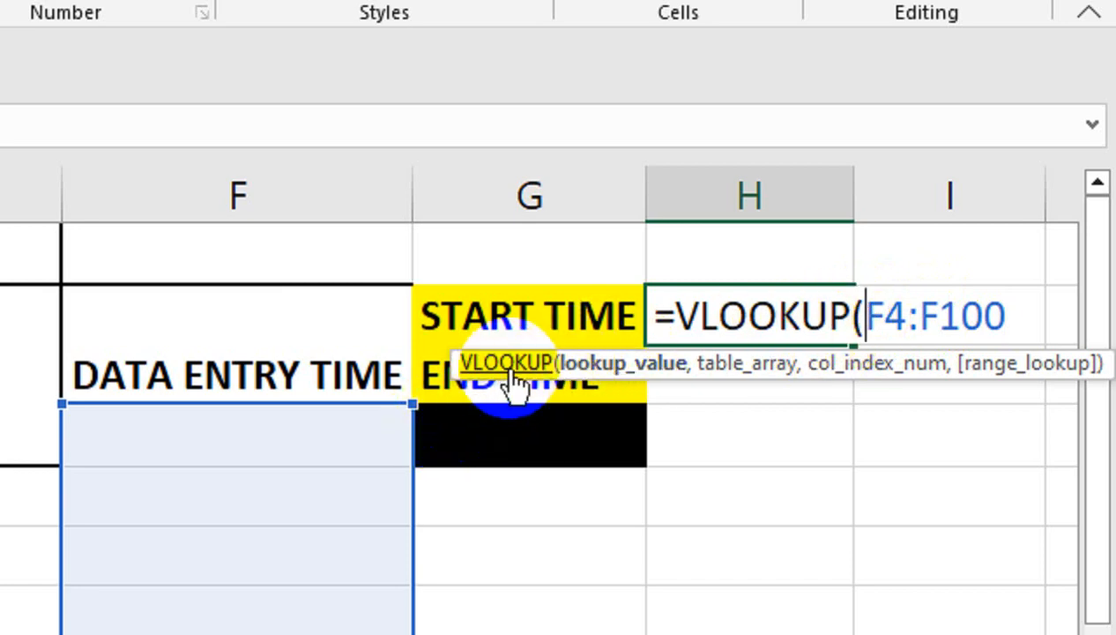
text(,)
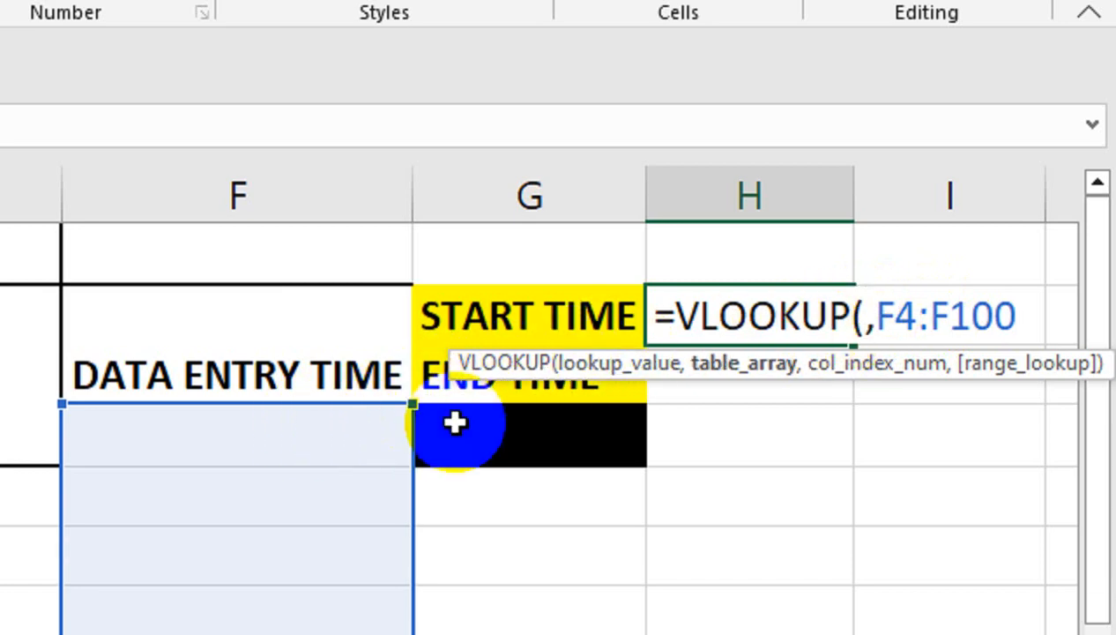
key(BackSpace)
text(,)
click(374, 414)
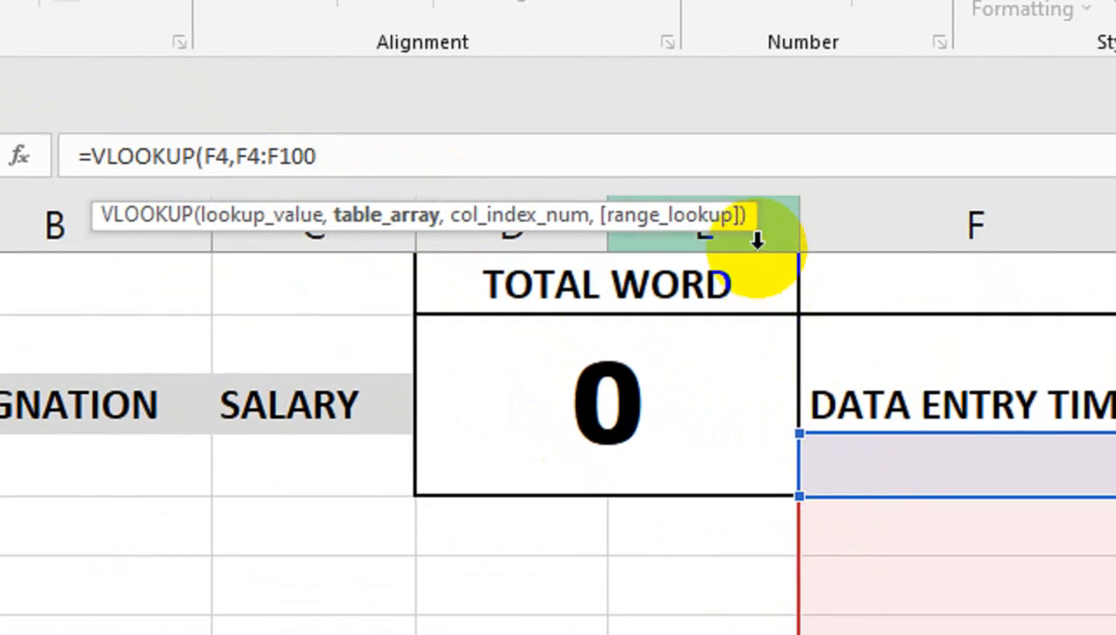
text(,1,)
key(Down)
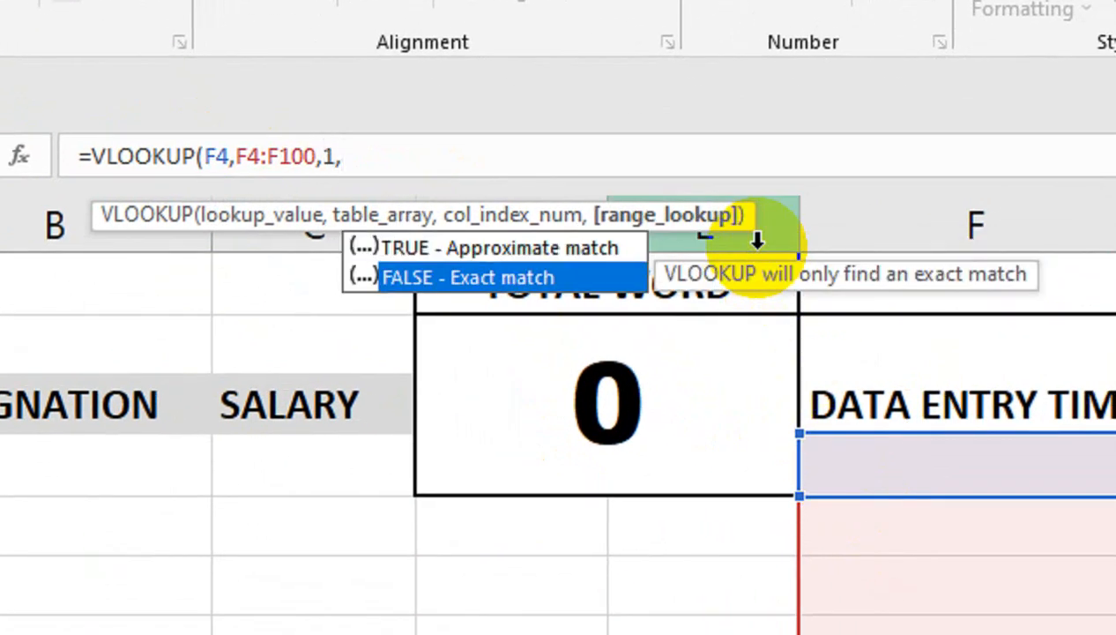
key(Tab)
key(Return)
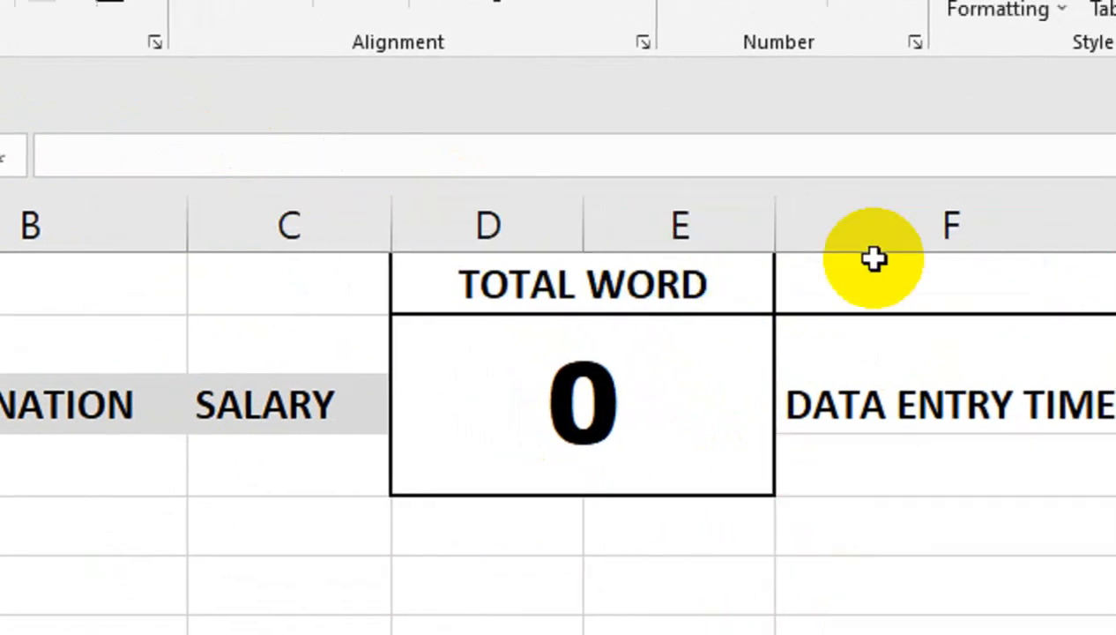
Begin the END TIME formula in cell H3 with a LOOKUP function nested inside IFNA.
text(=IF)
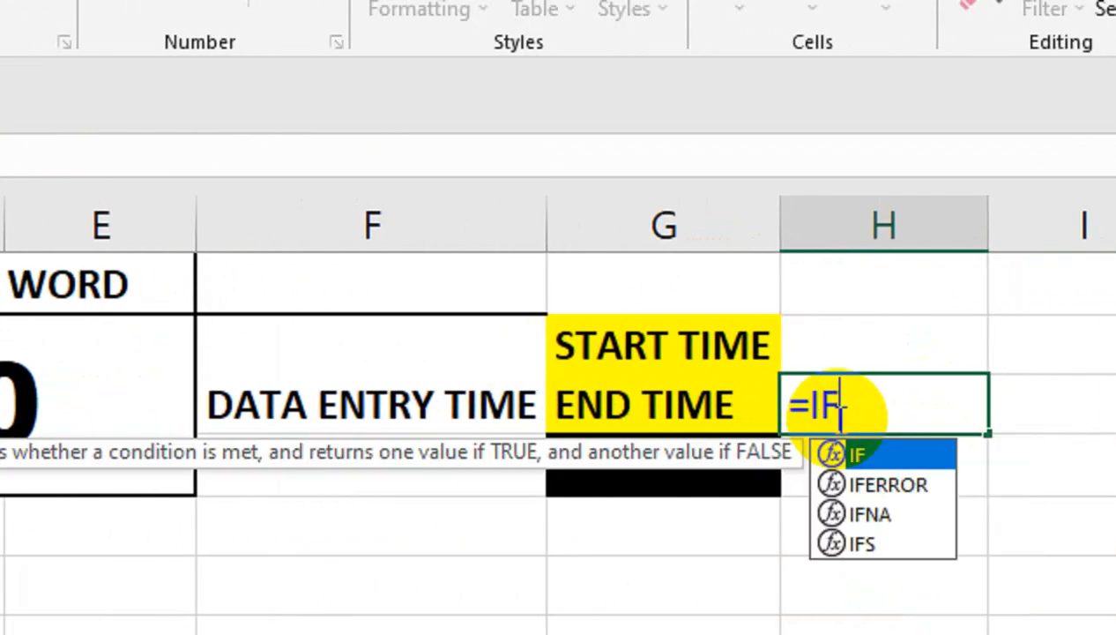
key(Down)
key(Down)
key(Tab)
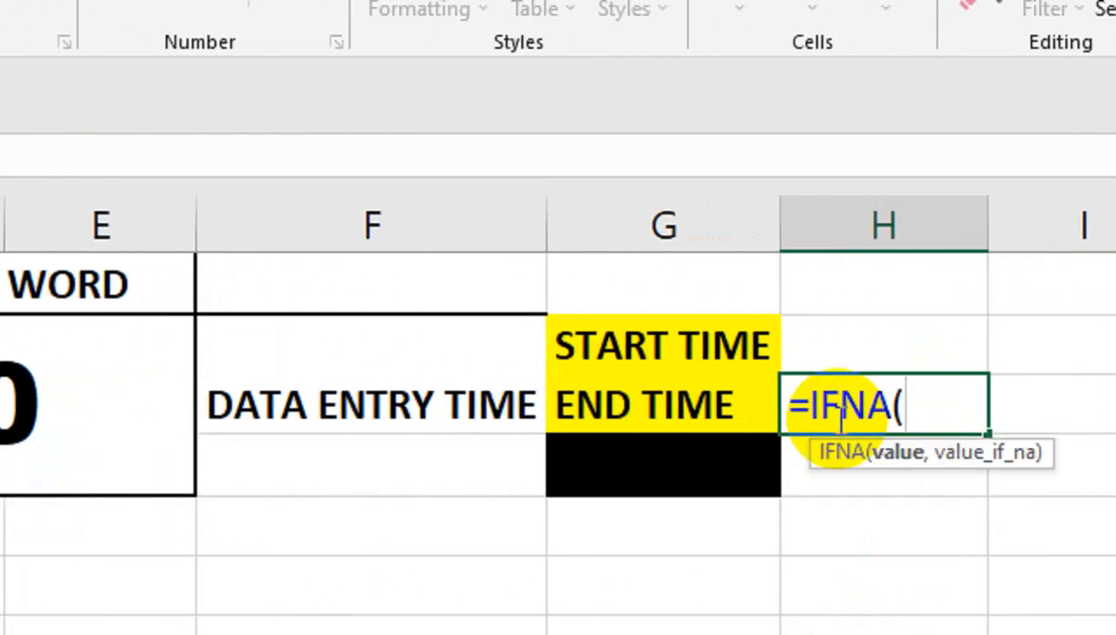
text(LO)
key(Down)
key(Down)
key(Down)
key(Down)
key(Down)
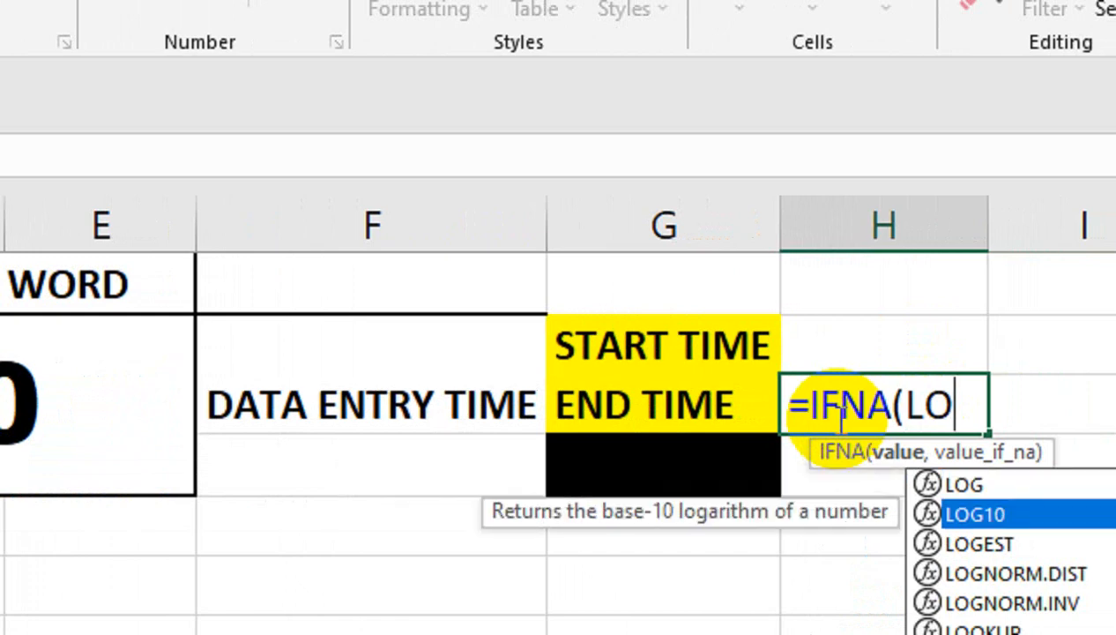
key(Tab)
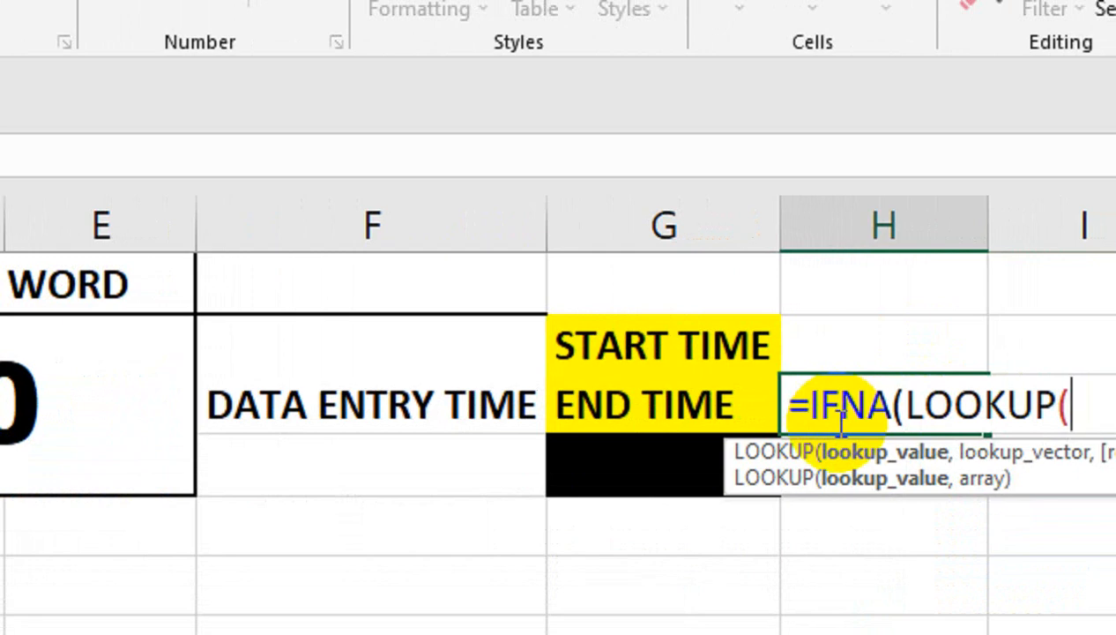
Give the LOOKUP in H3 the lookup value 2 and the lookup vector 1/(F4:F100<>"").
text(2,1)
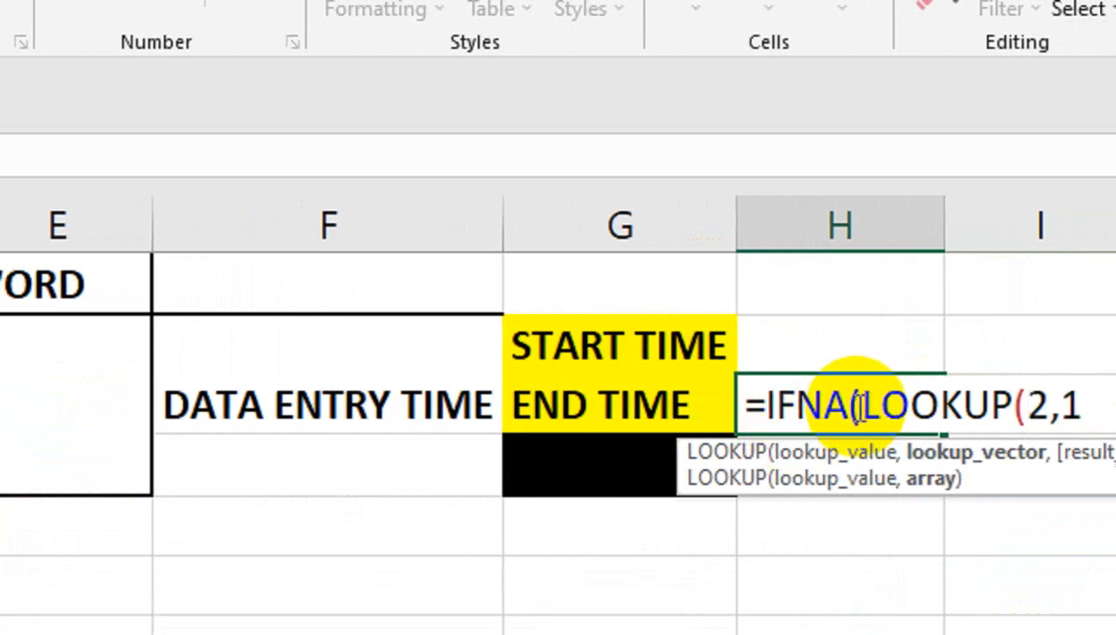
text(/)
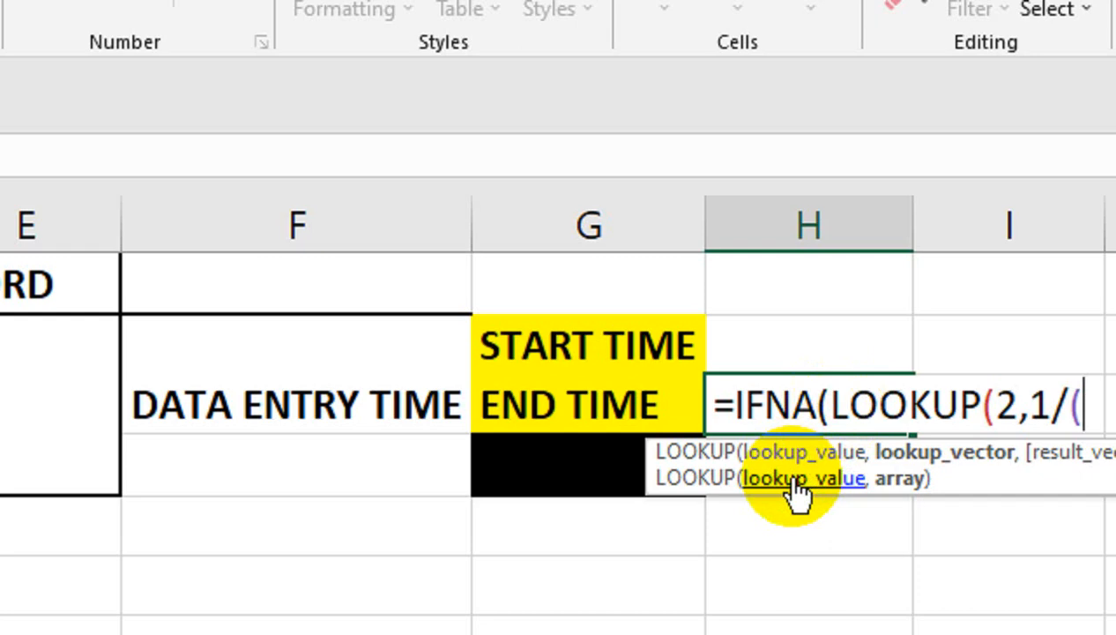
click(293, 440)
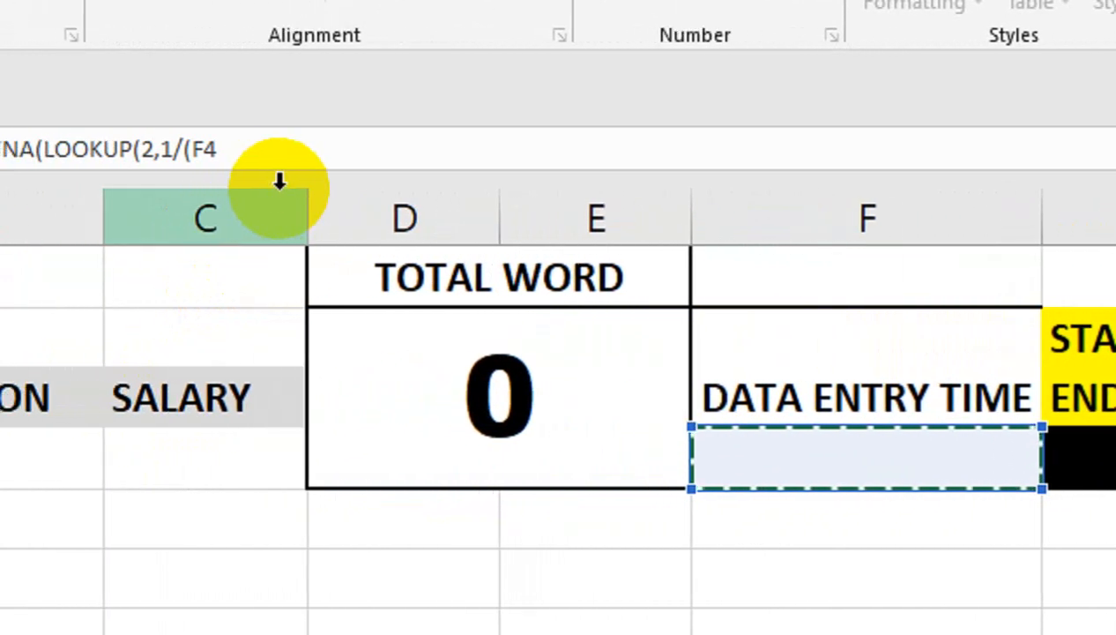
text(:F4)
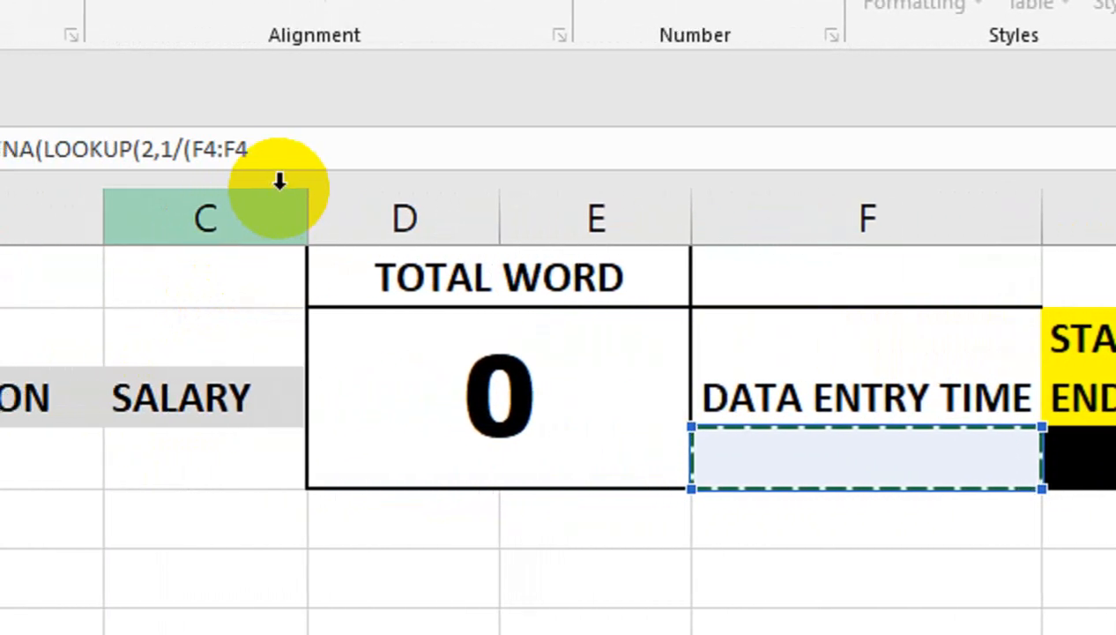
click(267, 150)
key(BackSpace)
text(1)
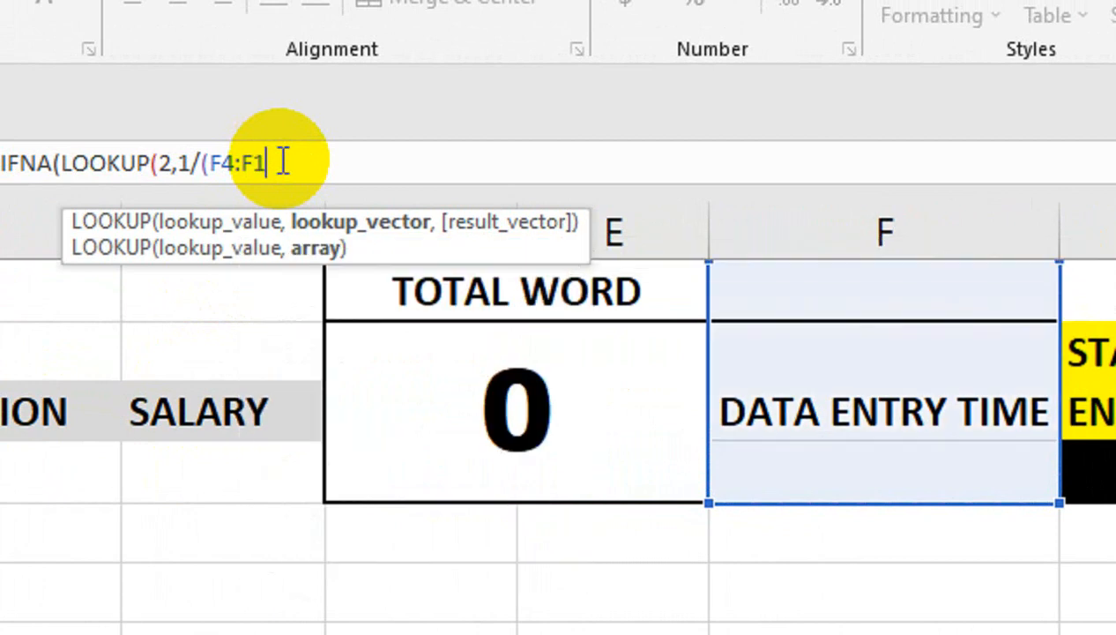
text(00<>""),)
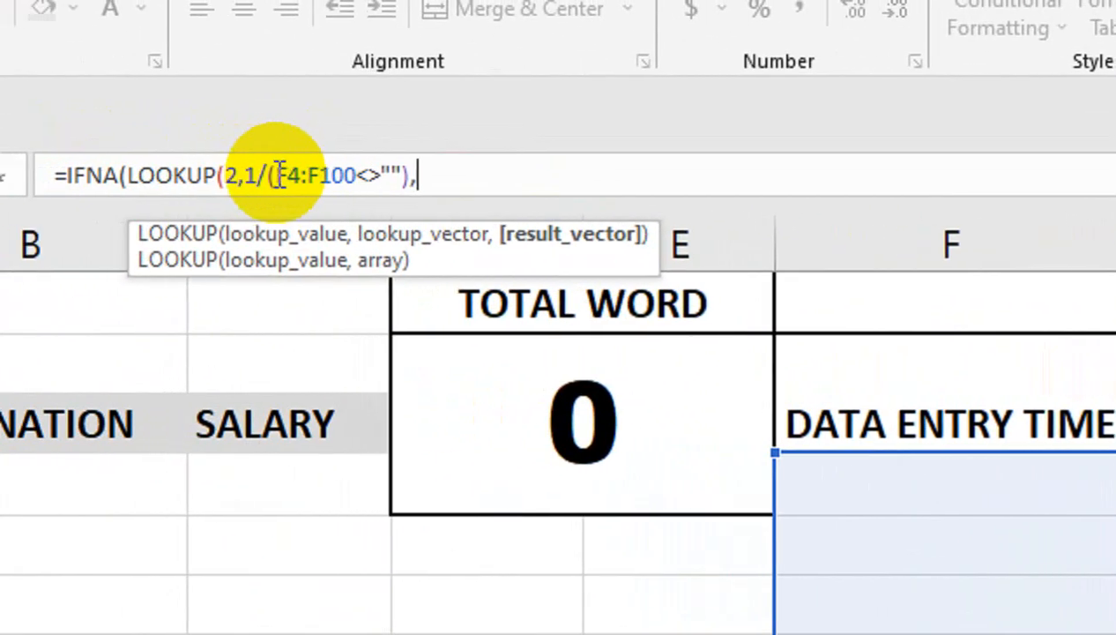
Complete the H3 formula with F4:F100 as LOOKUP's result vector and "" as the IFNA fallback value.
drag(278, 175, 356, 172)
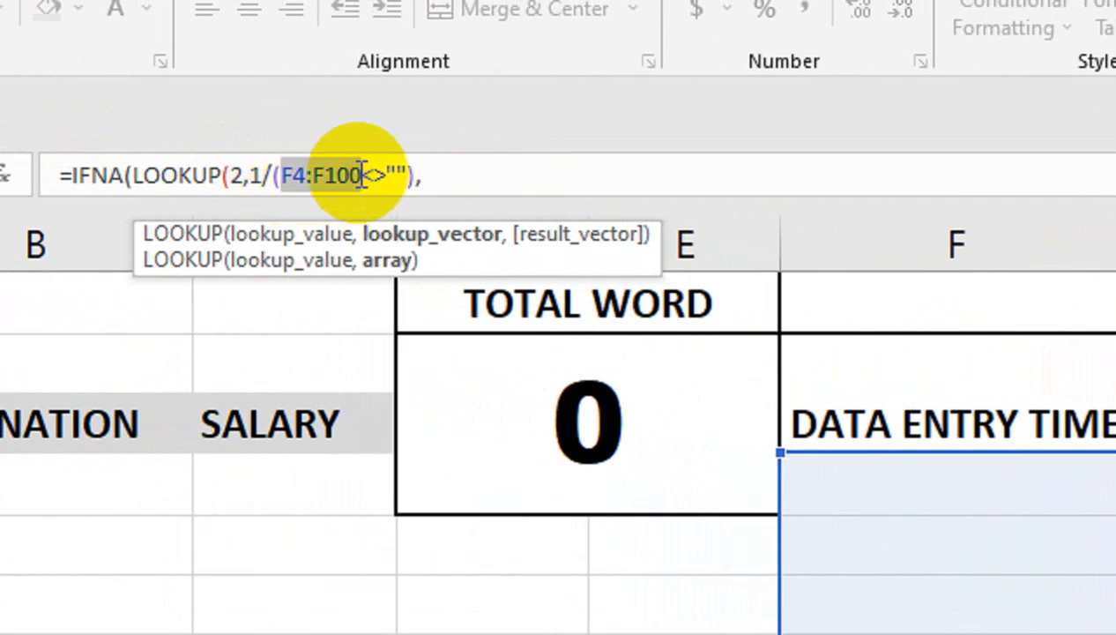
key(ctrl+c)
click(457, 172)
key(ctrl+v)
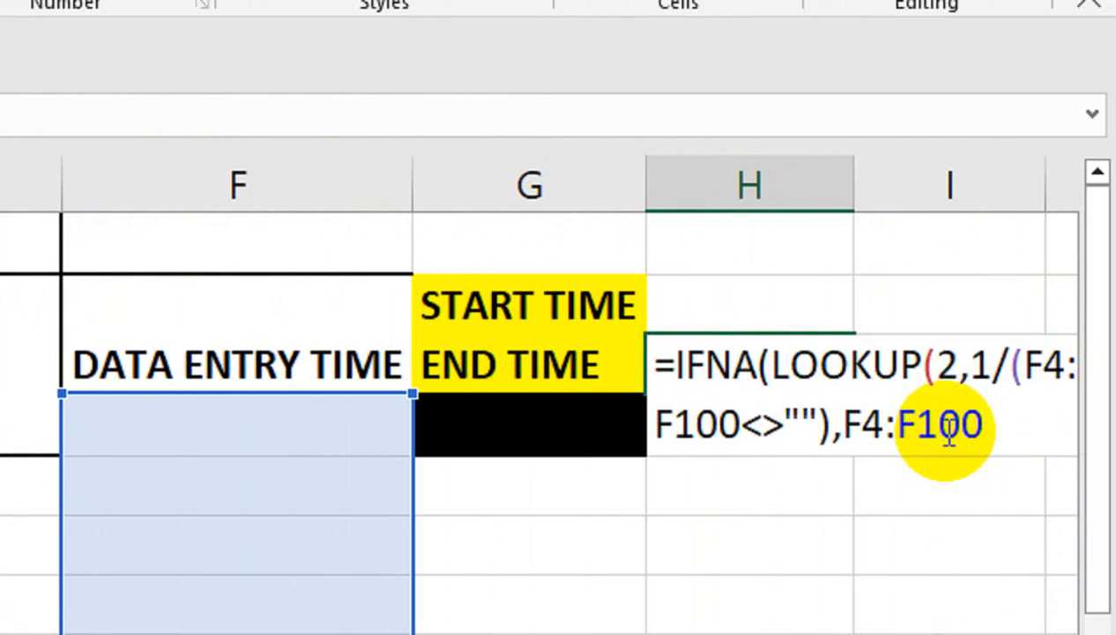
click(1026, 428)
text())
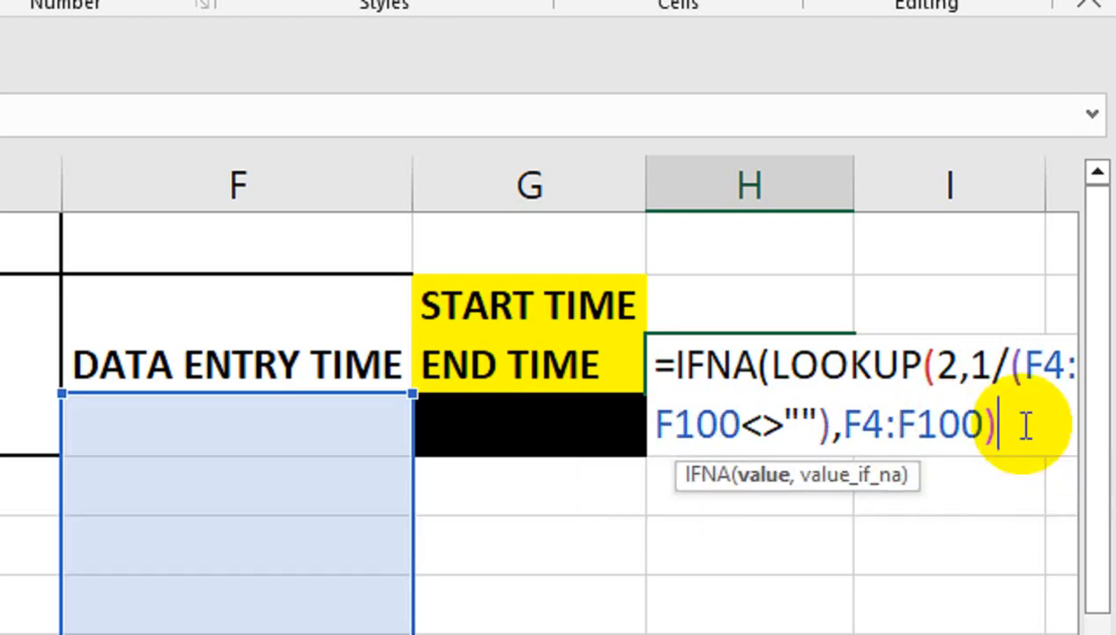
text(,")
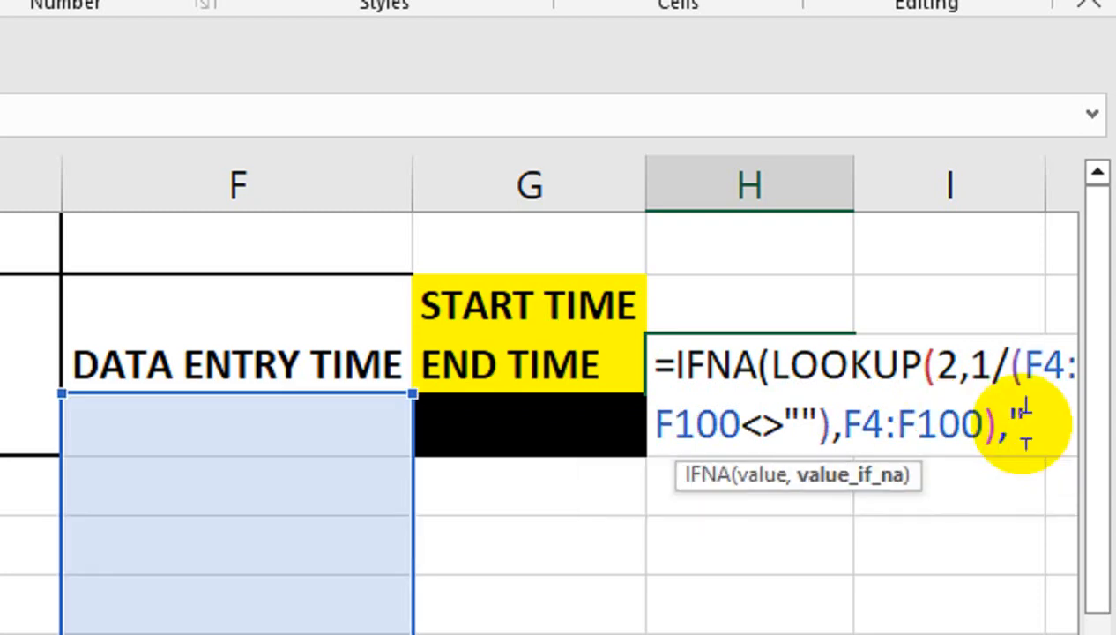
text("))
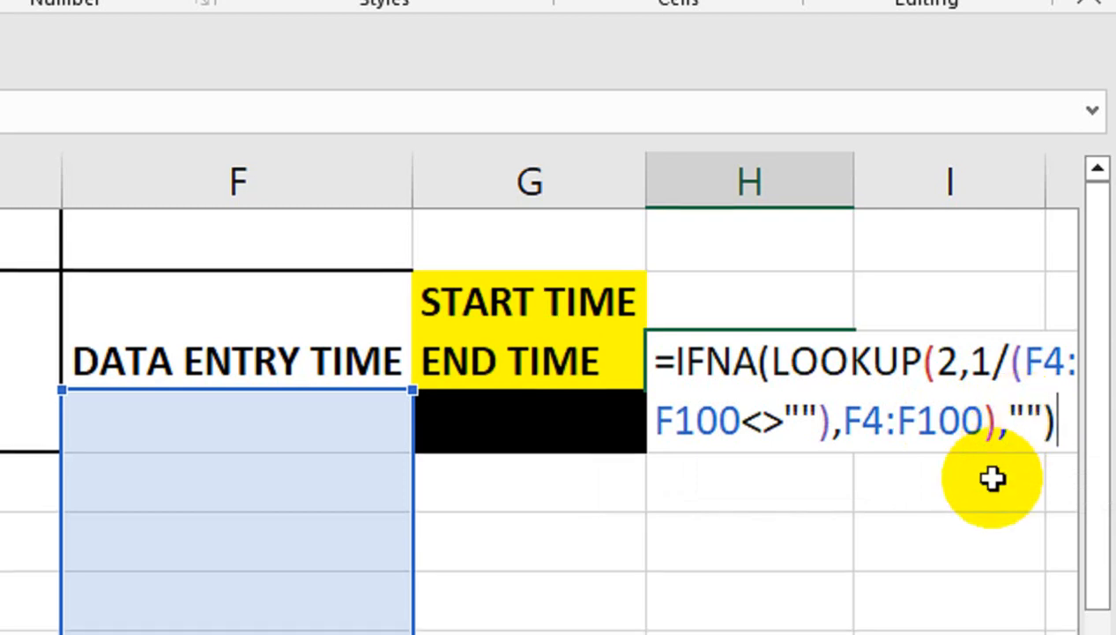
key(ctrl+Return)
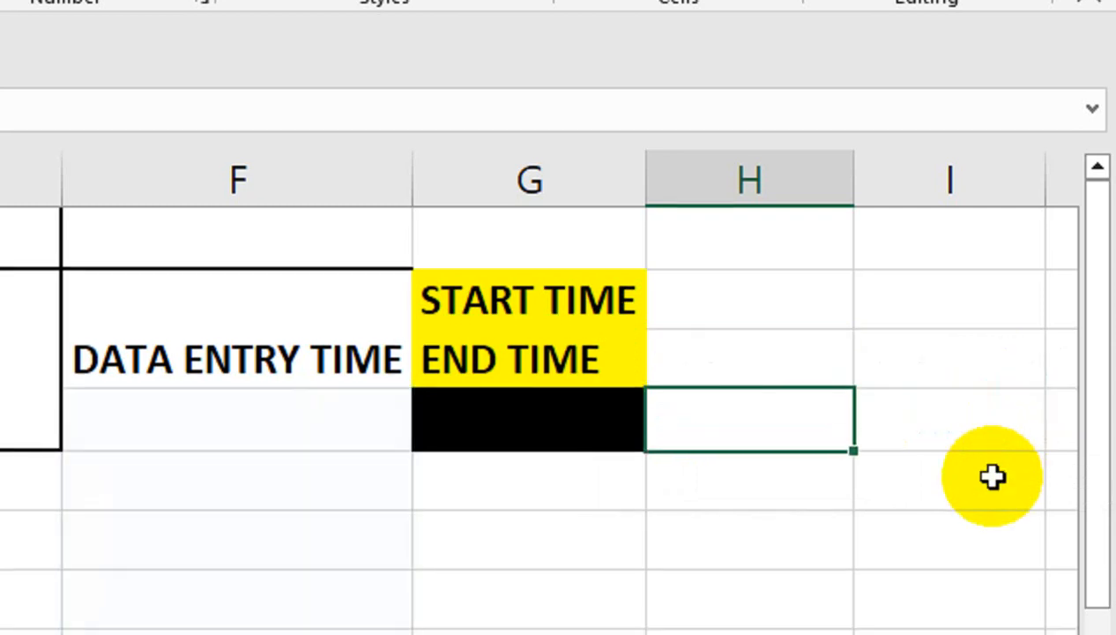
Enter the elapsed time formula =IFERROR(H3-H2,"") in cell H4.
text(=F)
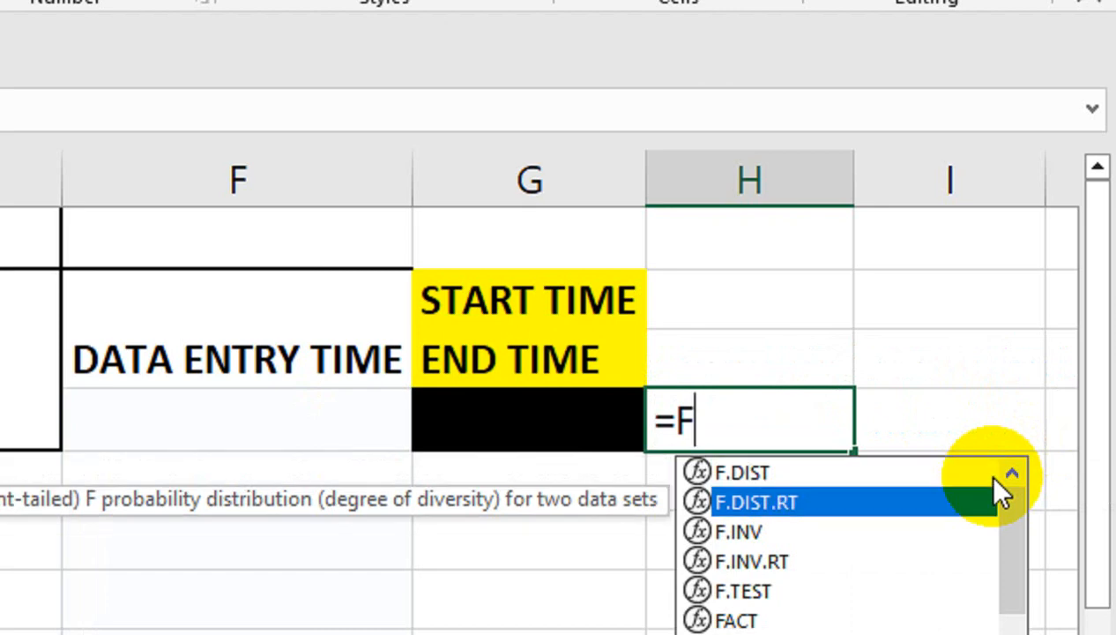
key(BackSpace)
text(IF)
key(Down)
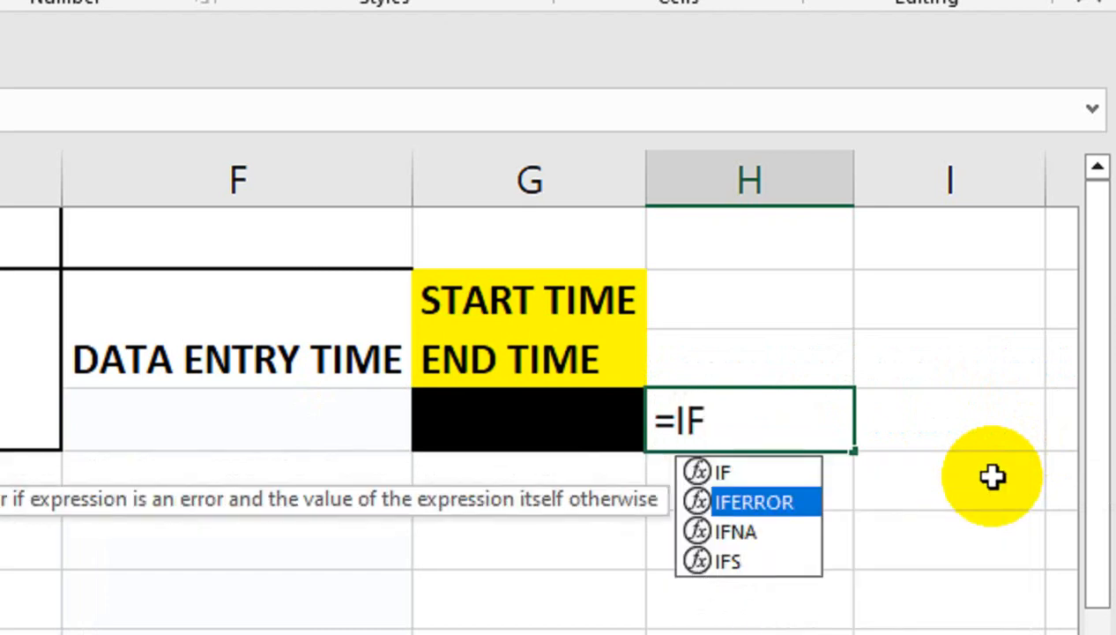
key(Tab)
key(Up)
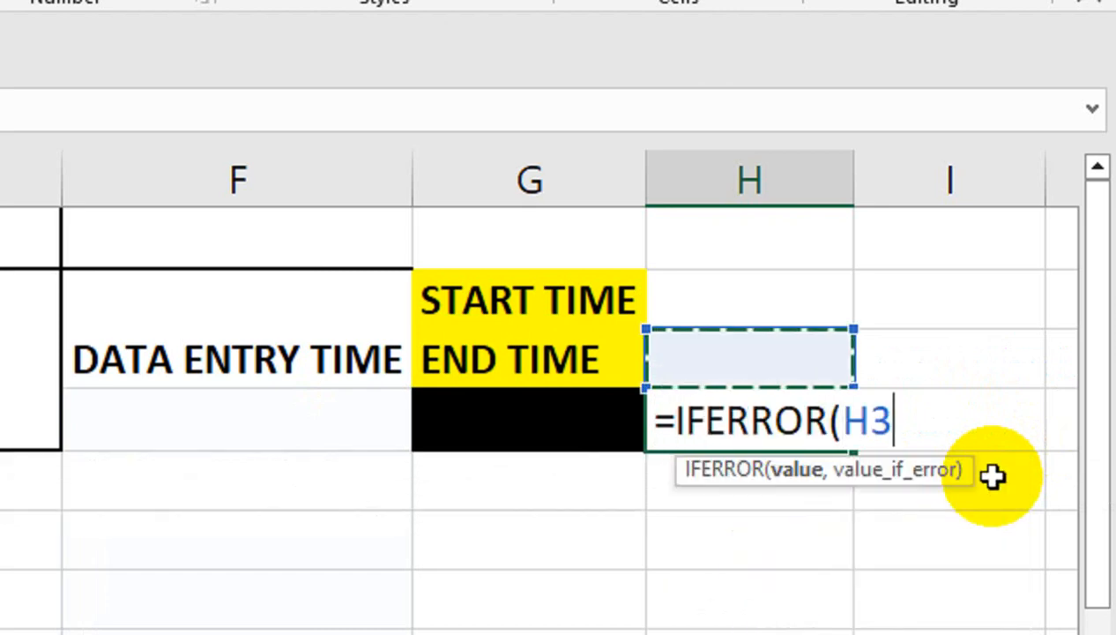
text(-)
key(Up)
key(Up)
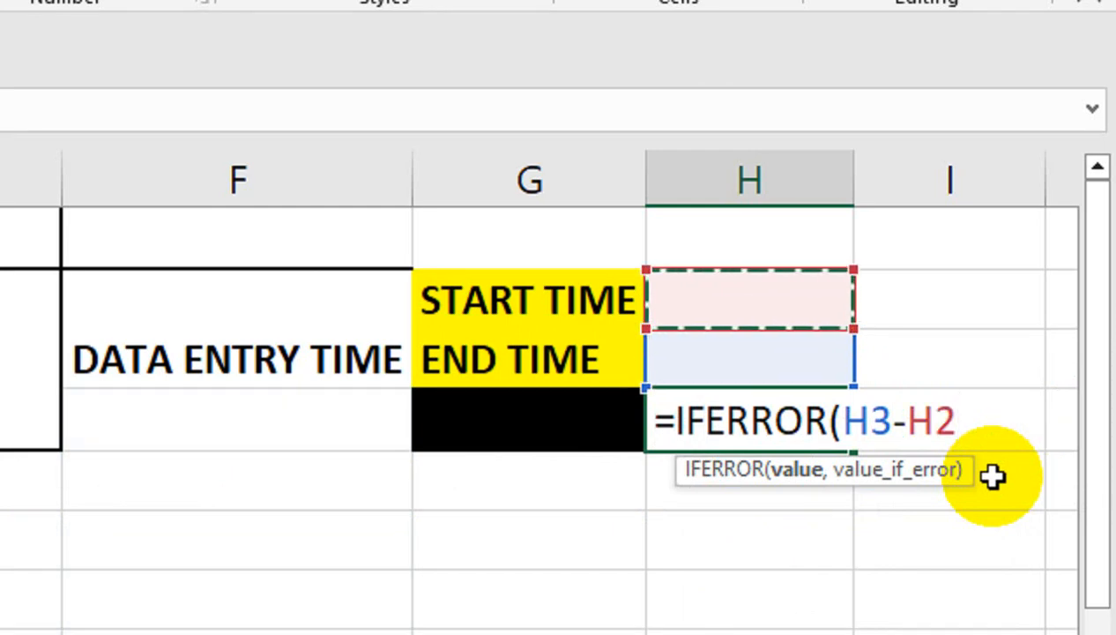
text(,""0)
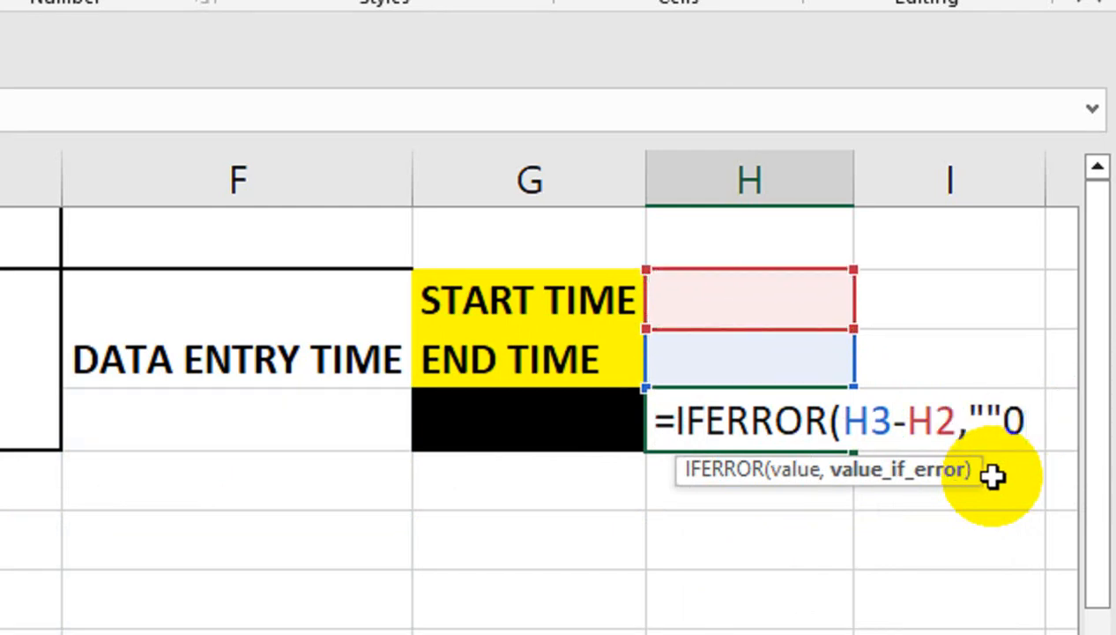
key(BackSpace)
text())
key(Return)
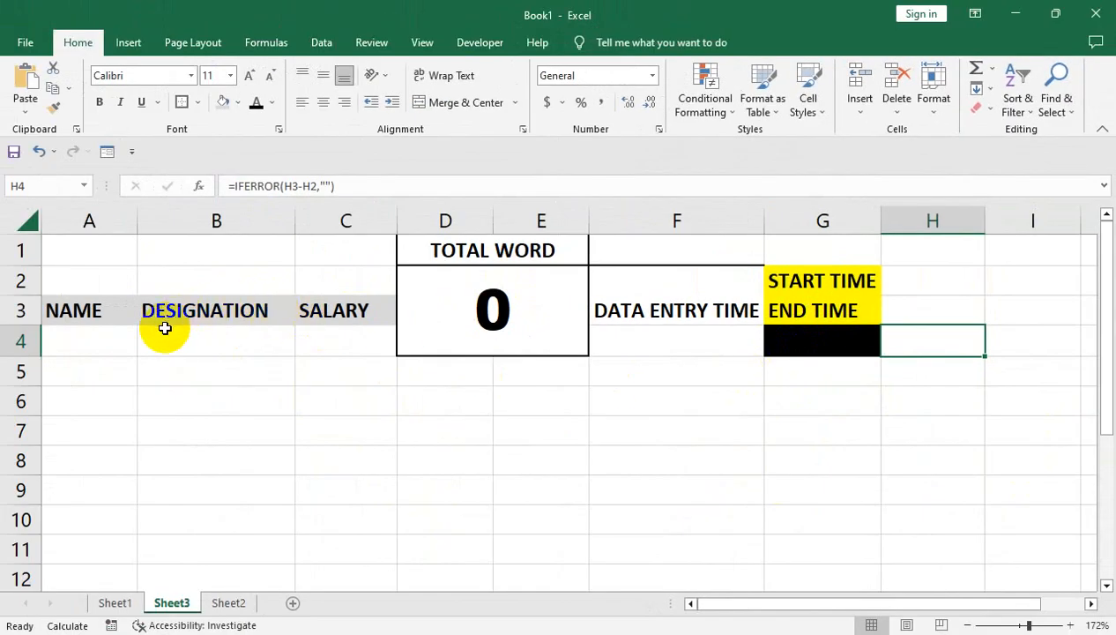
Enter the first employee's name in capital letters in cell A4 under the NAME heading.
click(112, 339)
text(s)
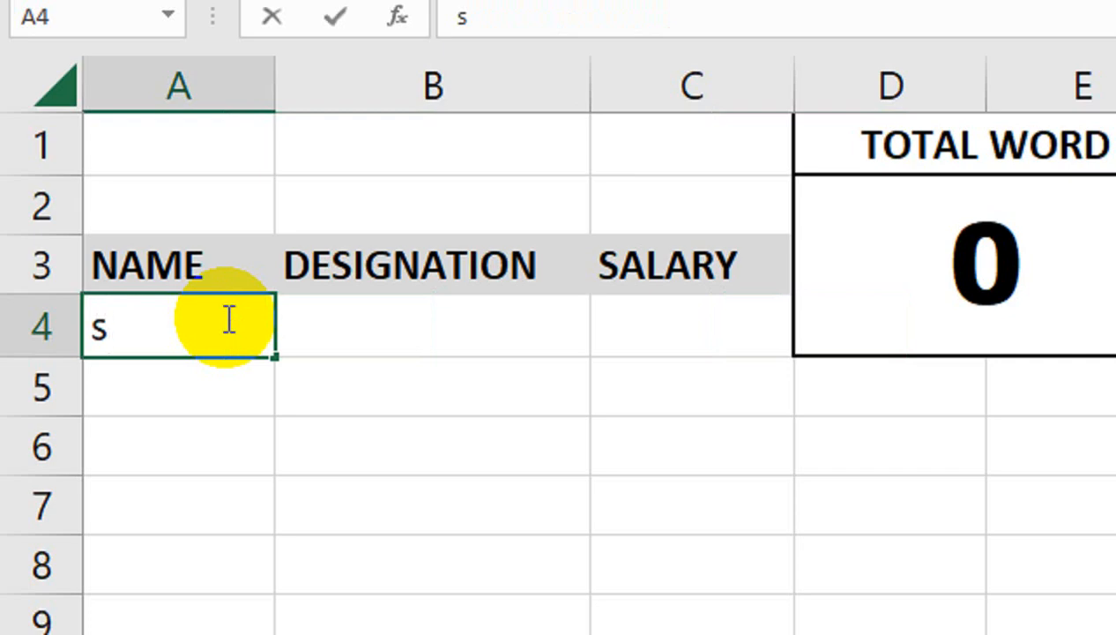
text(AHAH)
key(BackSpace)
key(BackSpace)
key(BackSpace)
key(BackSpace)
key(BackSpace)
text(SHAHAB)
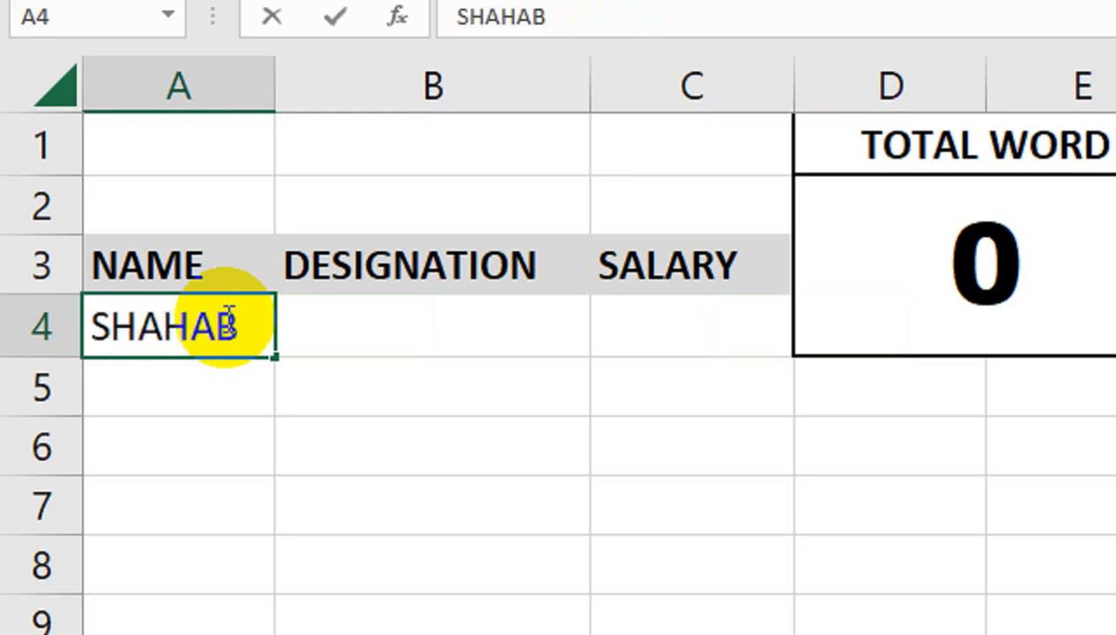
key(Tab)
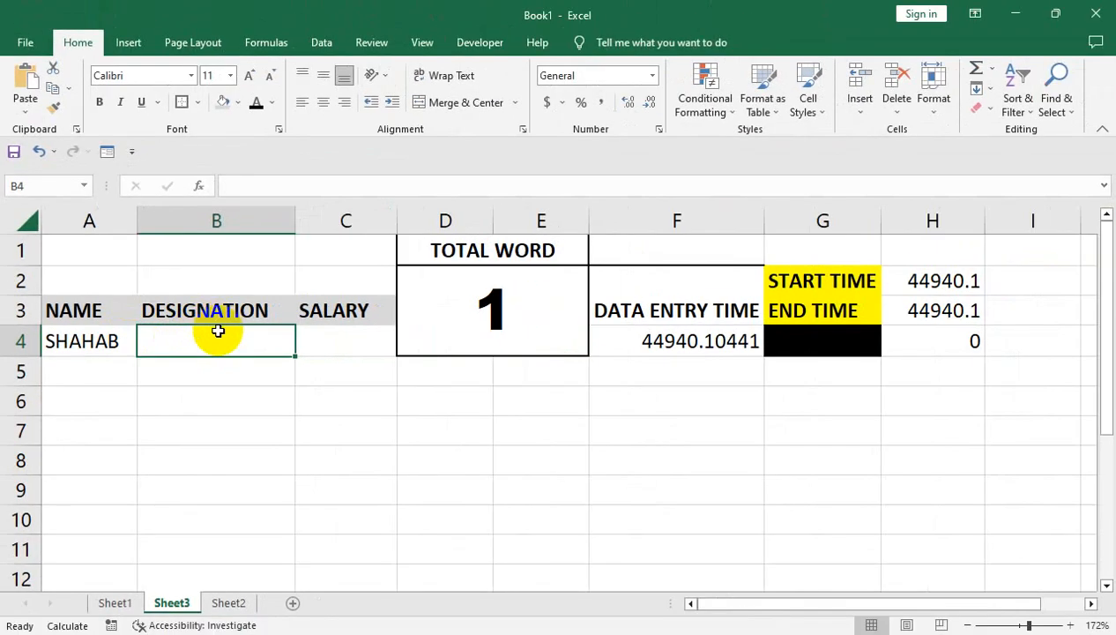
Complete the first employee's record in row 4 with the designation MANAGER and the salary 150000.
text(MANAGER)
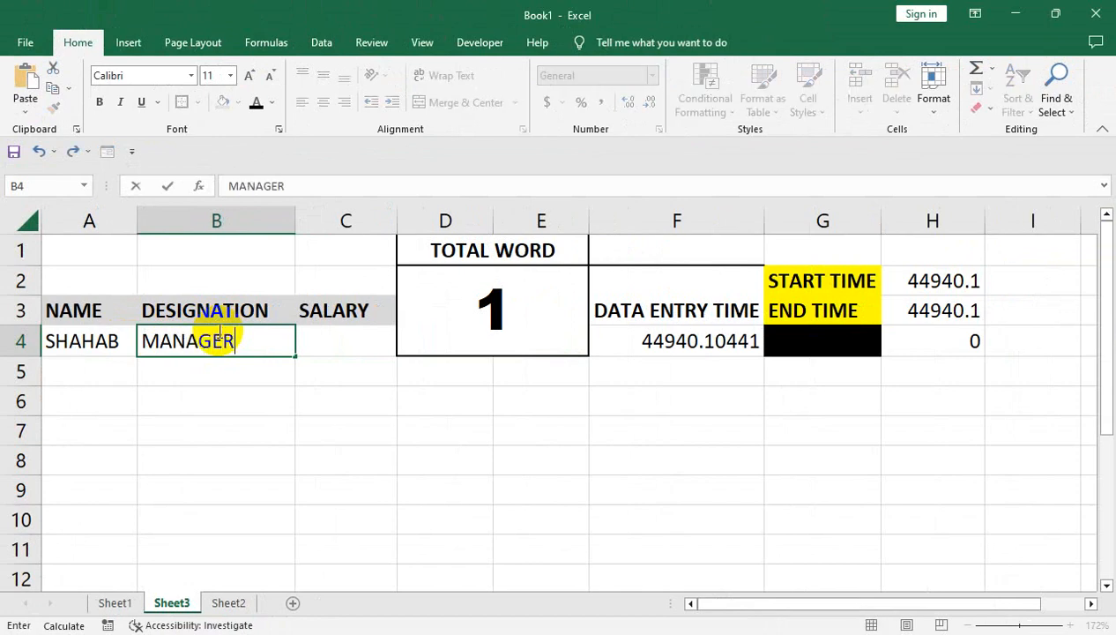
key(Tab)
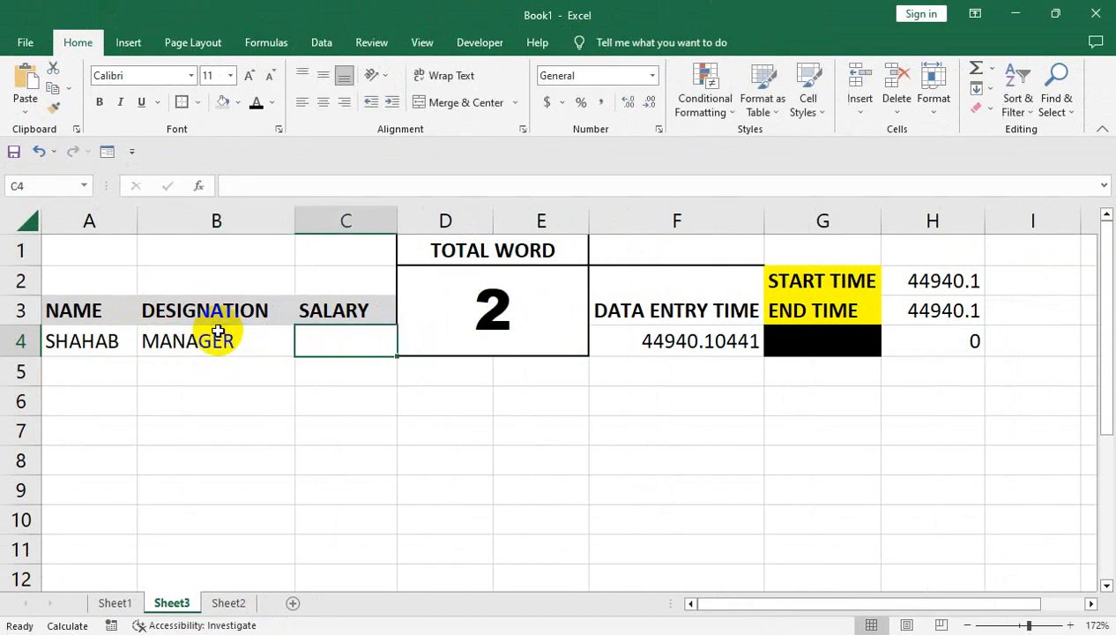
text(150000)
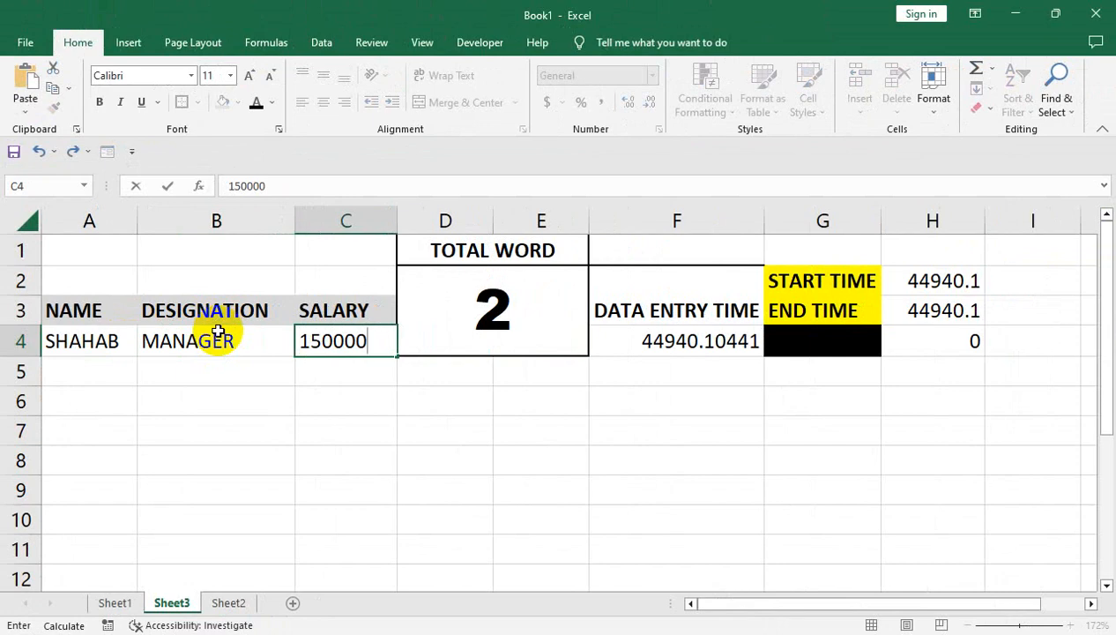
key(Return)
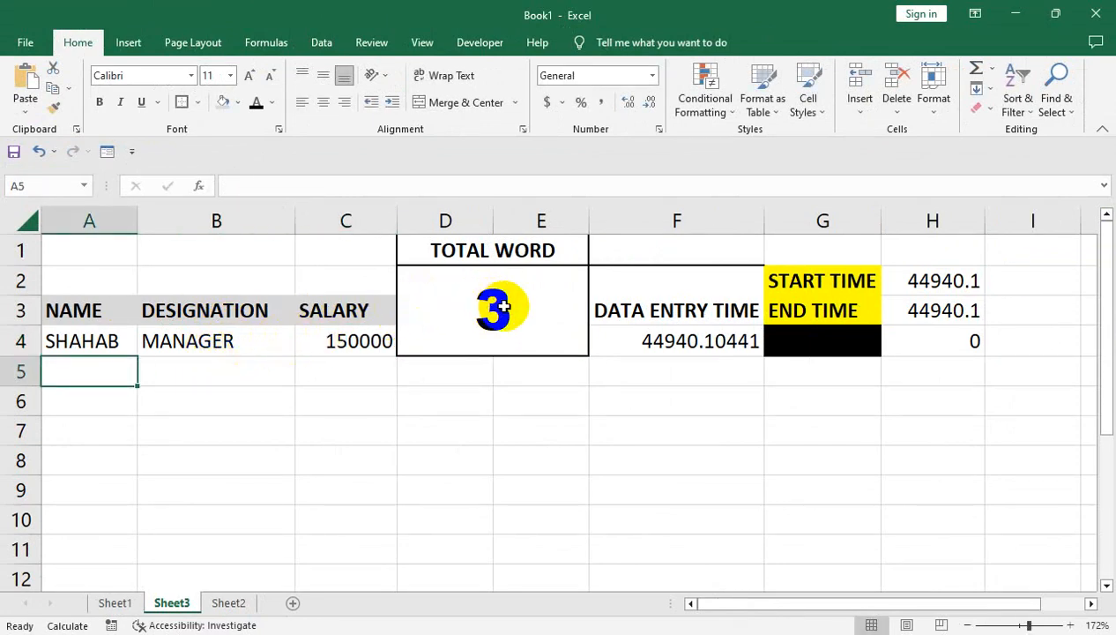
Apply the Time number format to F4 and the cells below it under DATA ENTRY TIME.
click(631, 341)
drag(675, 344, 682, 433)
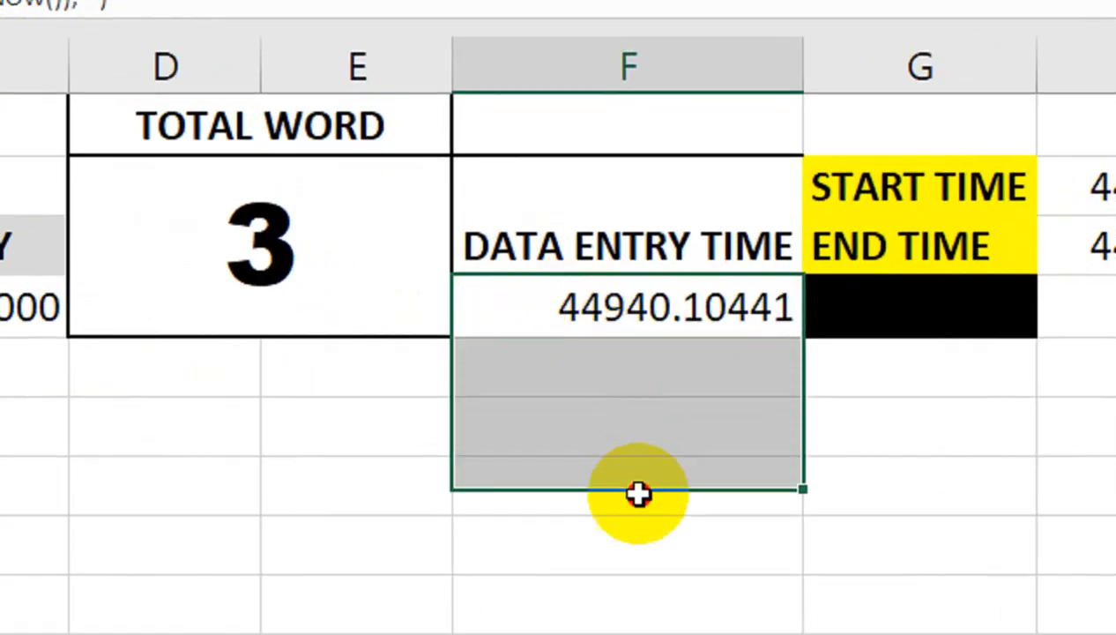
drag(638, 493, 630, 540)
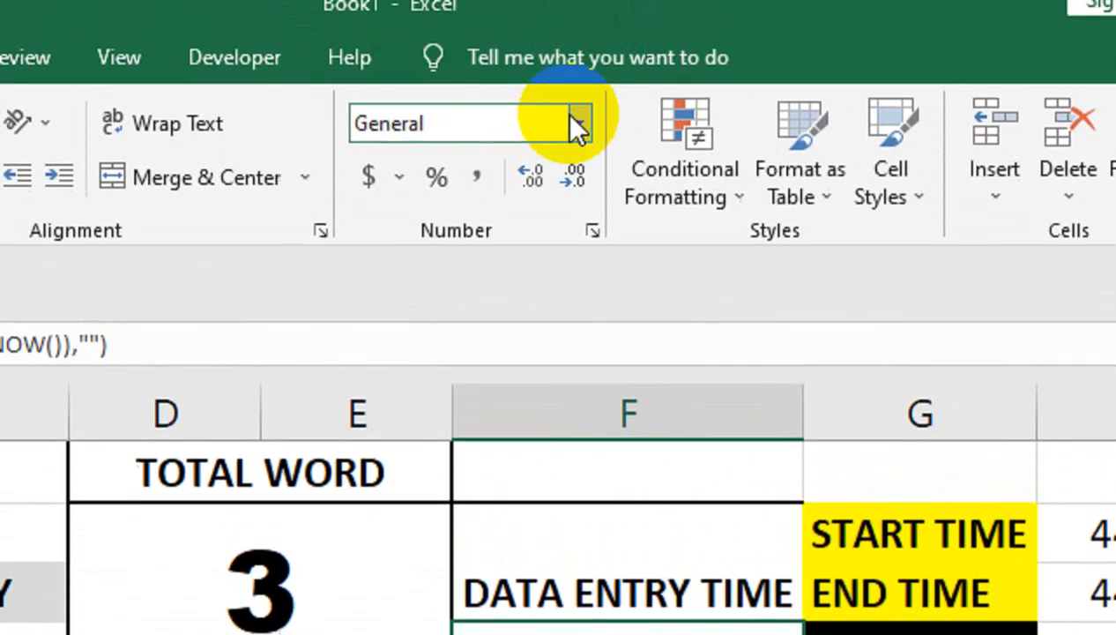
click(575, 125)
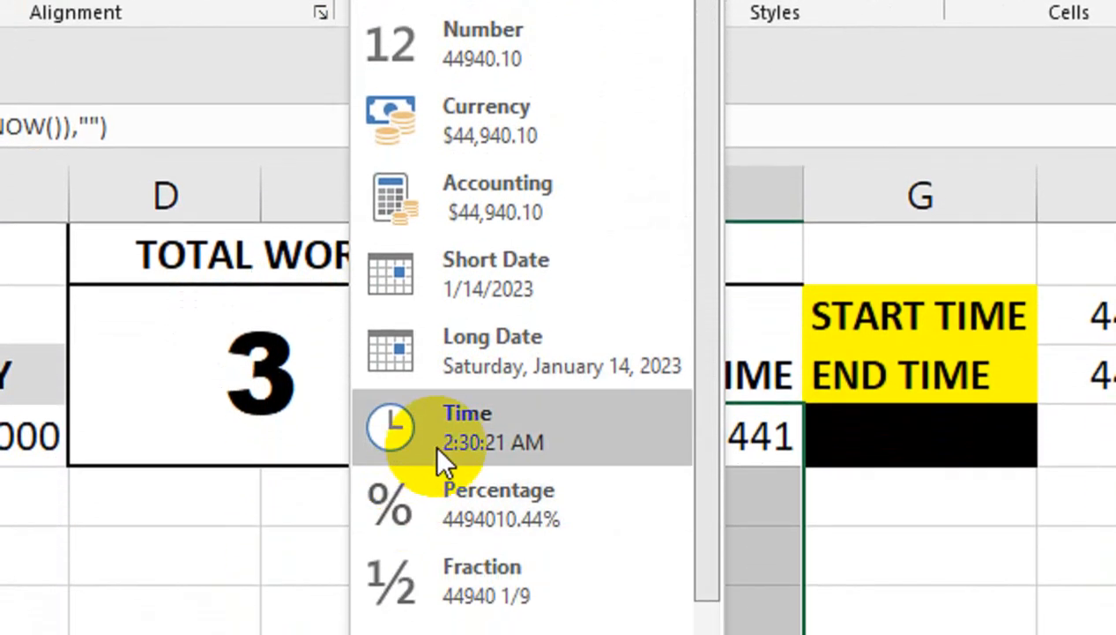
click(443, 634)
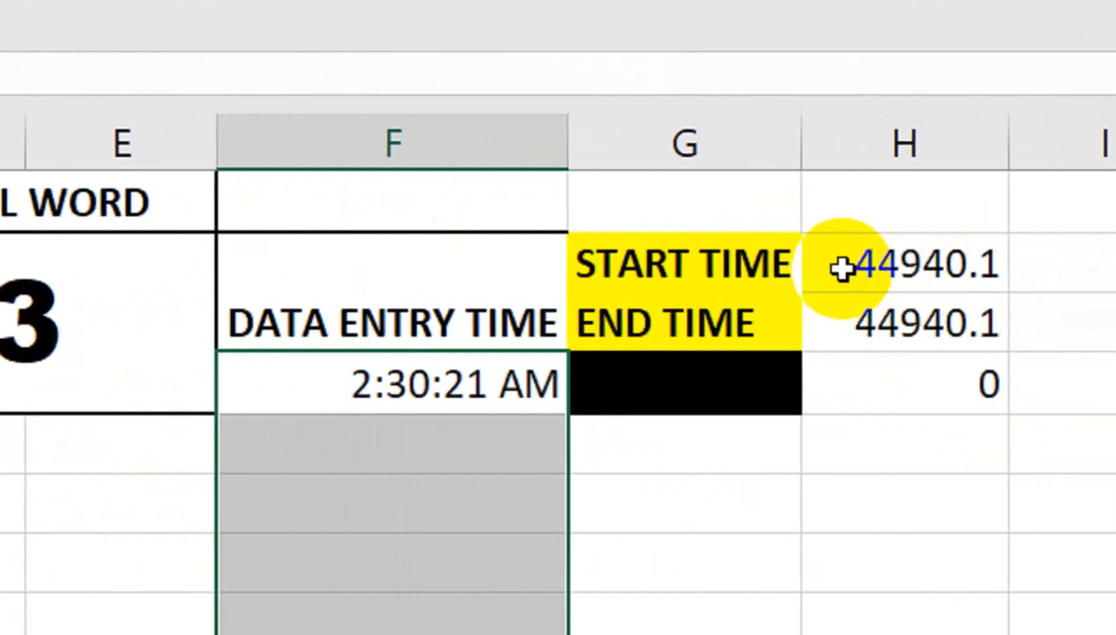
Format the start and end time cells H2:H3 as Time and autofit the width of column H.
drag(842, 262, 837, 311)
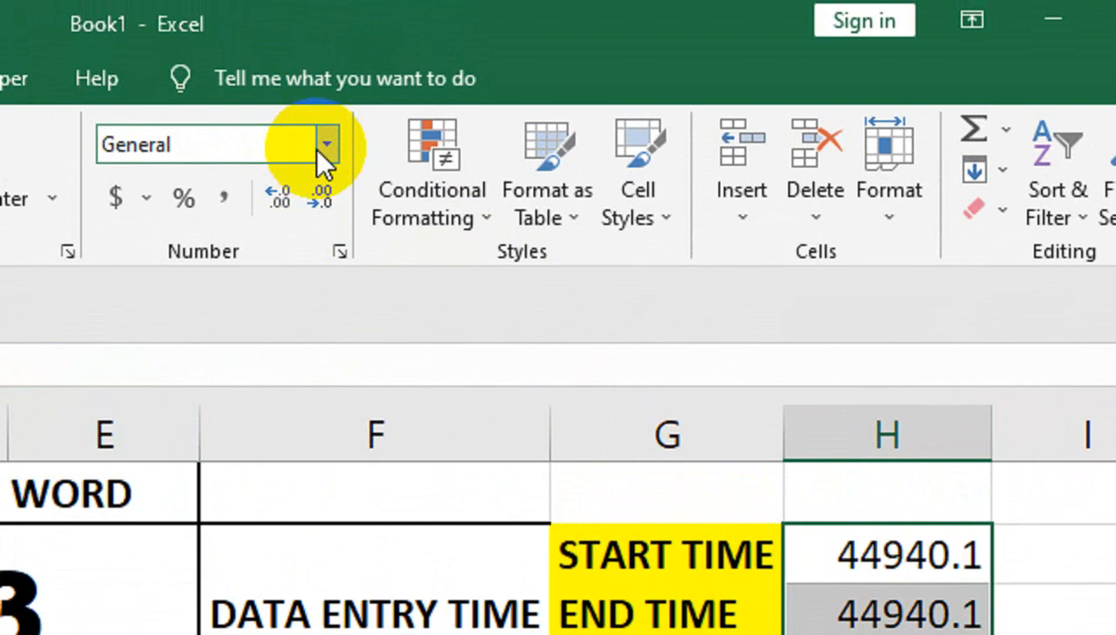
click(325, 148)
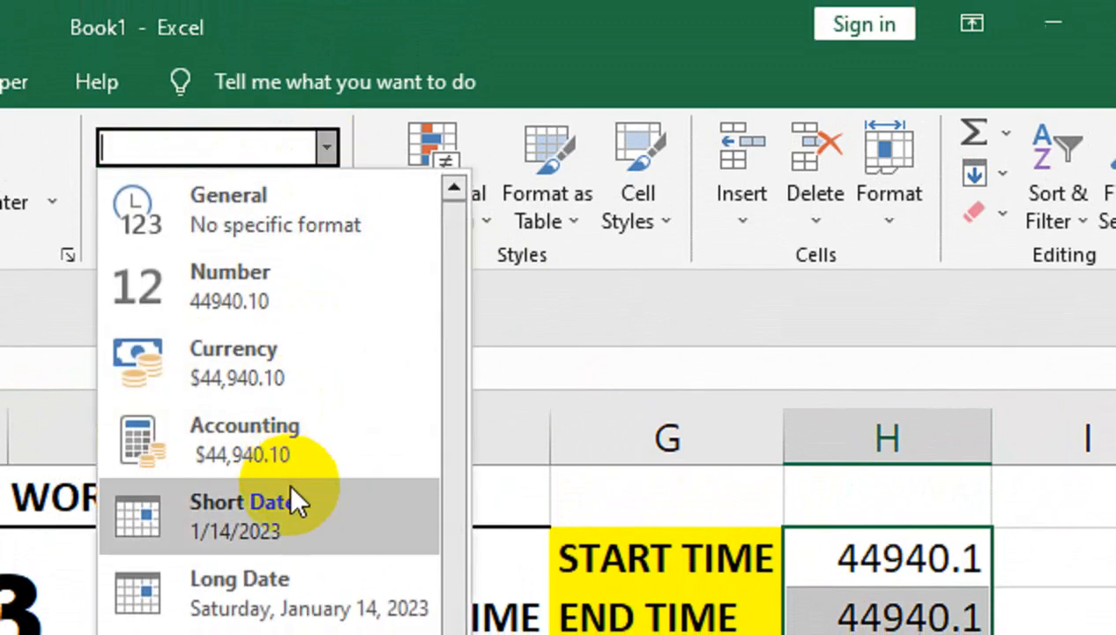
click(290, 492)
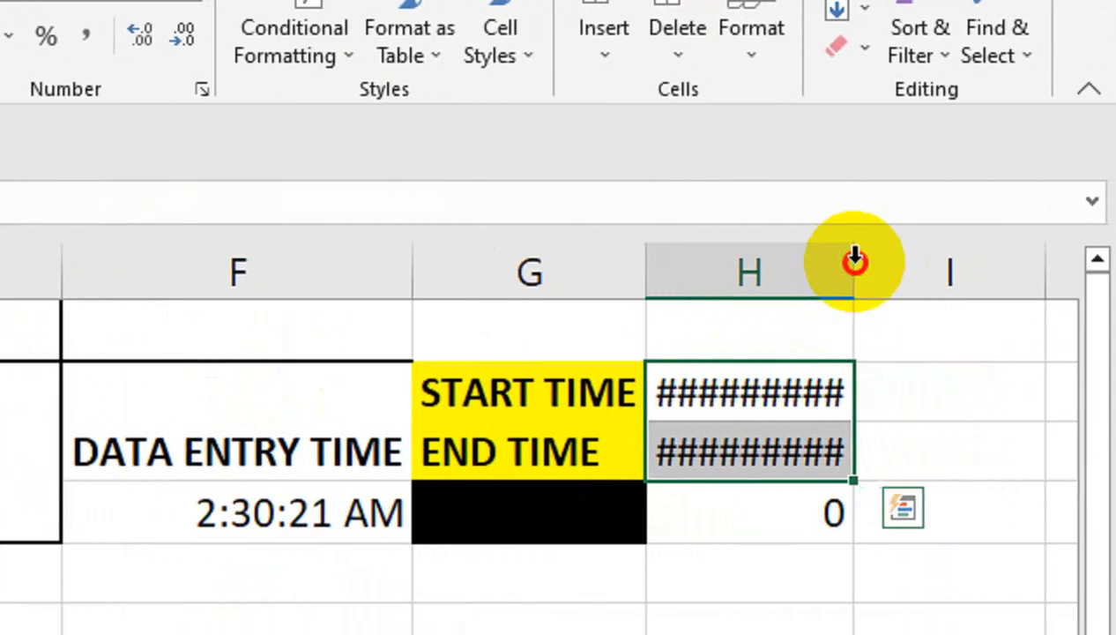
double_click(854, 262)
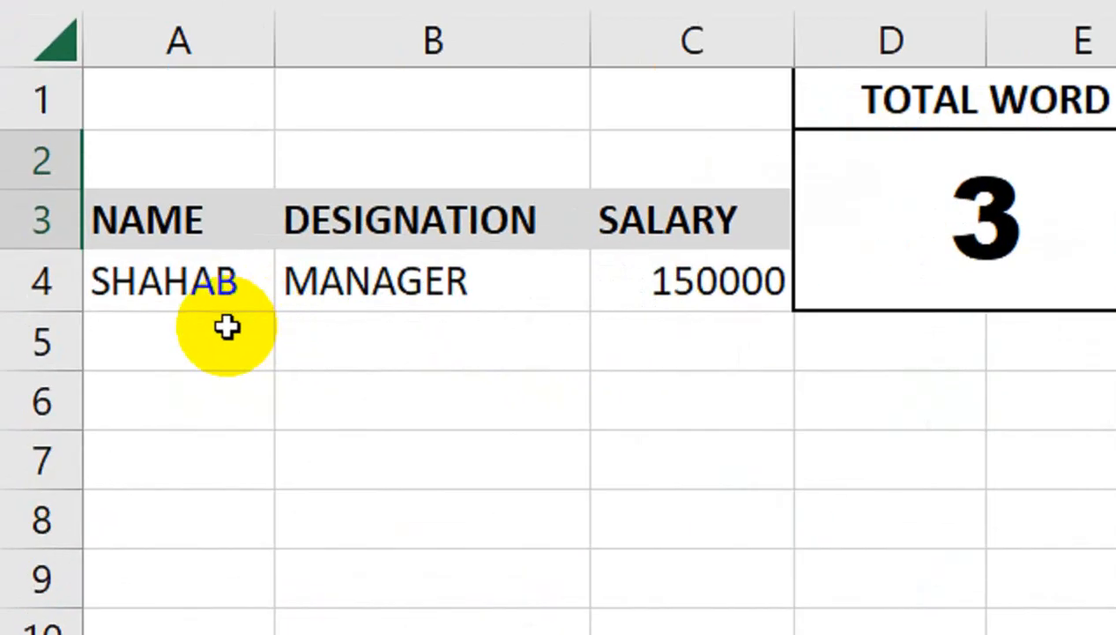
Enter the second employee's record in row 5 with the name in capitals, designation TEACHER and salary 25000.
click(227, 327)
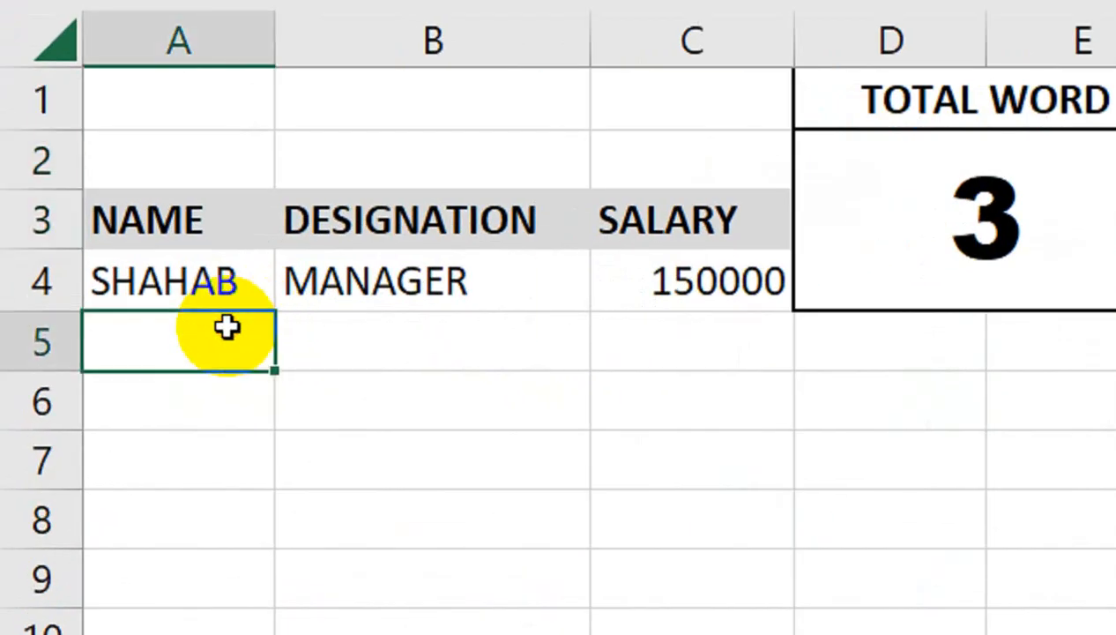
text(WAQAS)
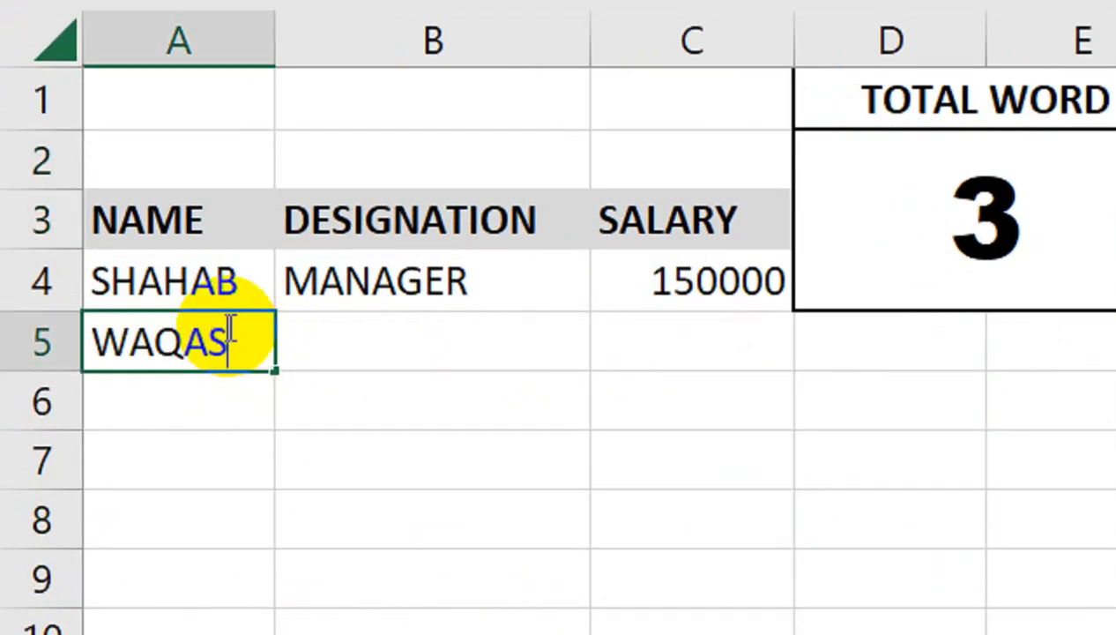
key(Tab)
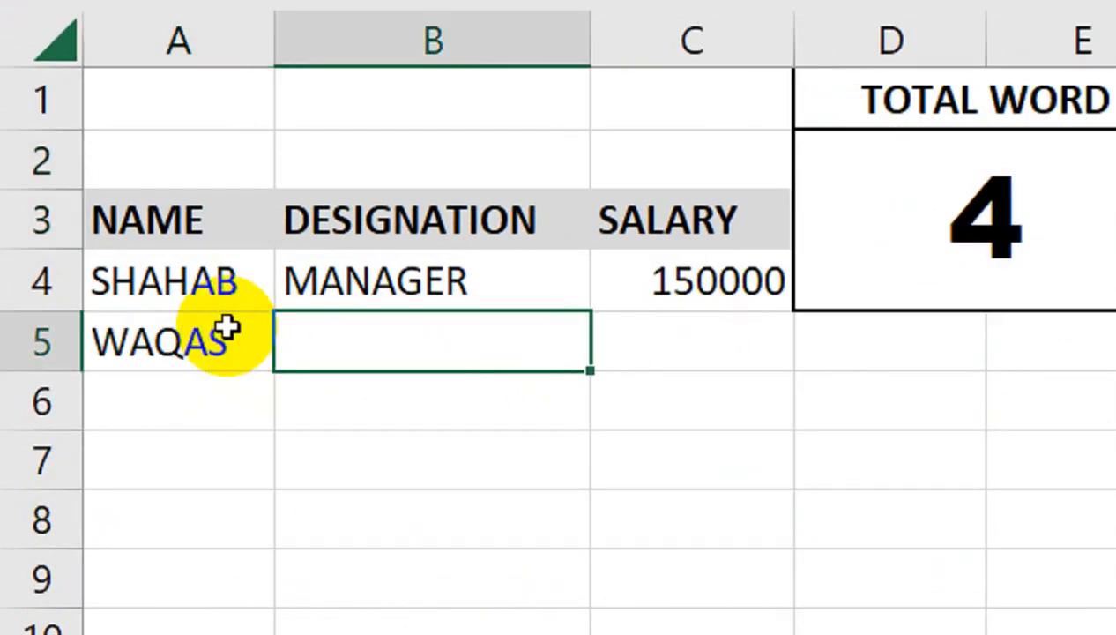
text(TEACHER)
key(Tab)
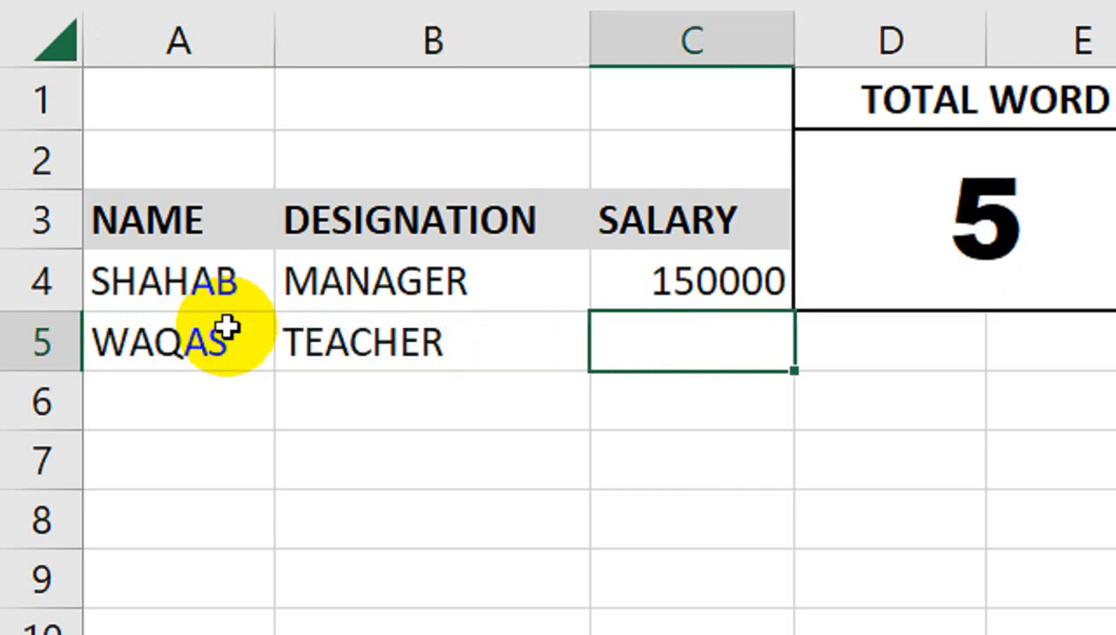
text(25000)
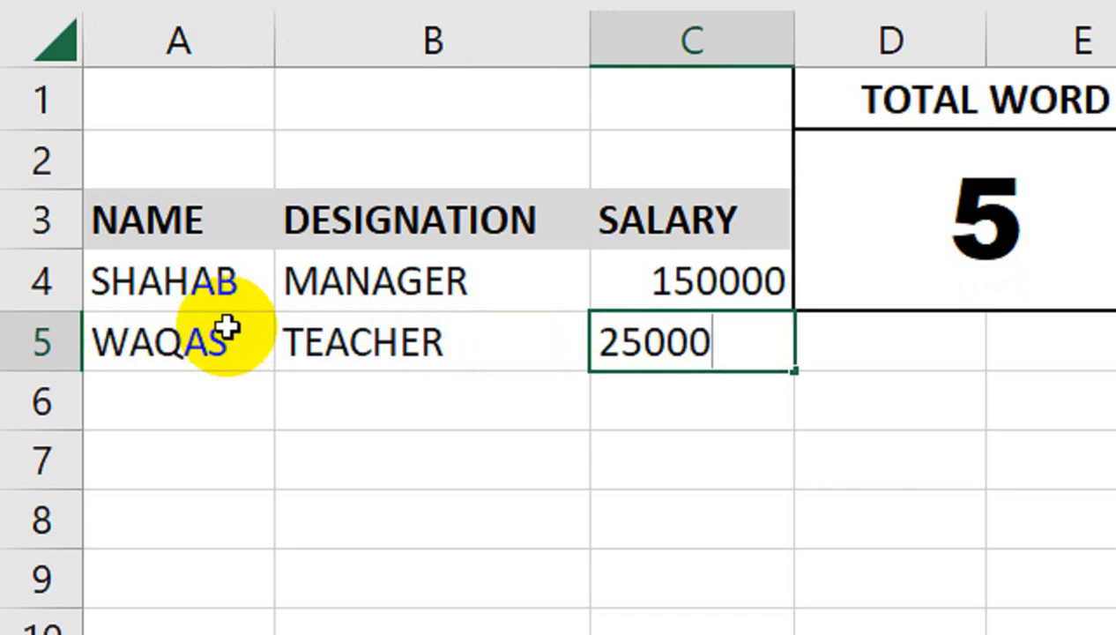
key(Return)
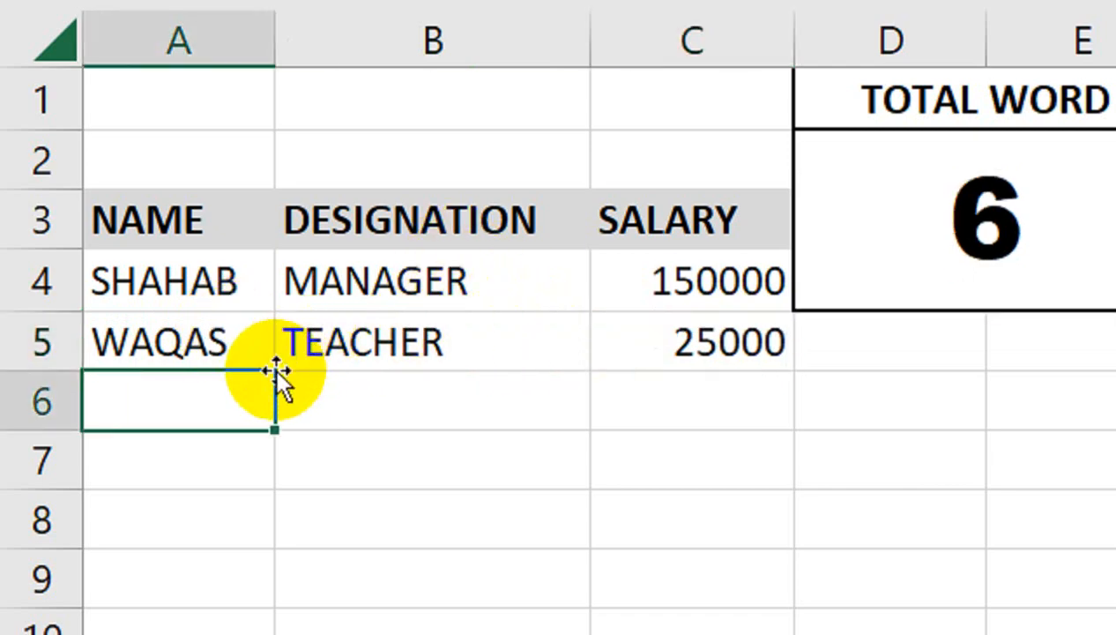
Enter the third employee's full name in capitals in cell A6 and autofit the width of column A.
text(E)
key(BackSpace)
text(REHAN HAS)
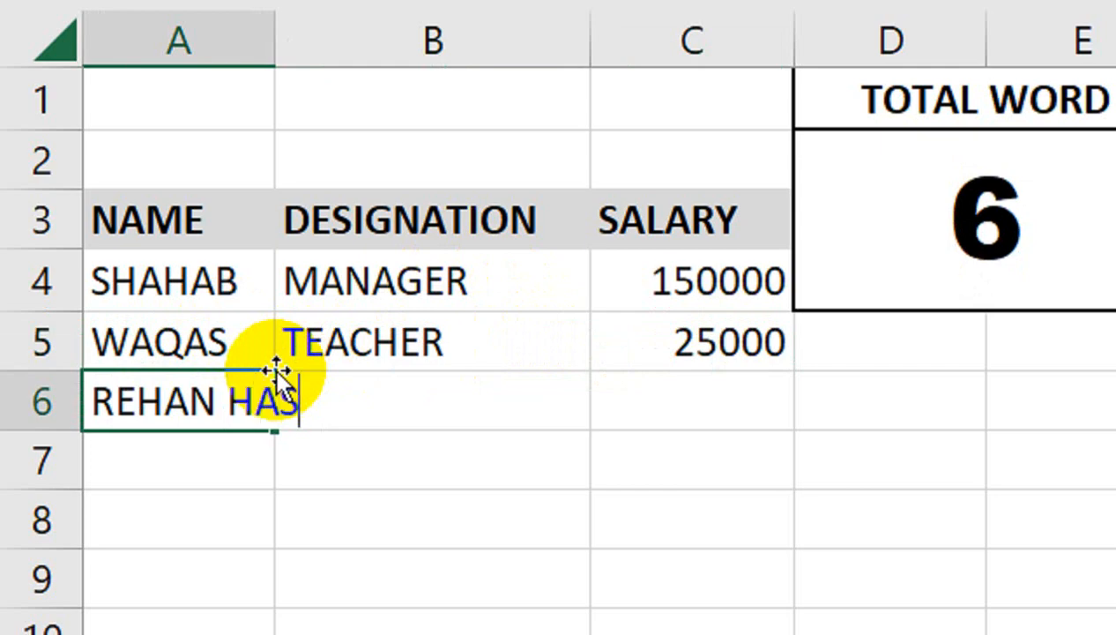
text(HMI)
key(Return)
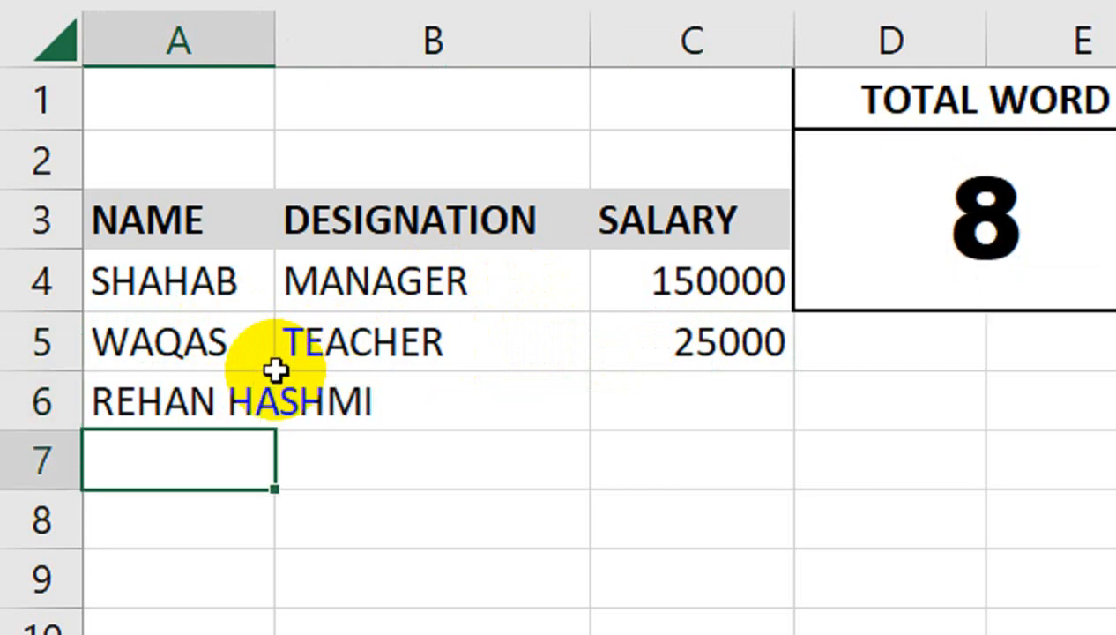
key(Up)
key(alt+h)
key(o)
key(i)
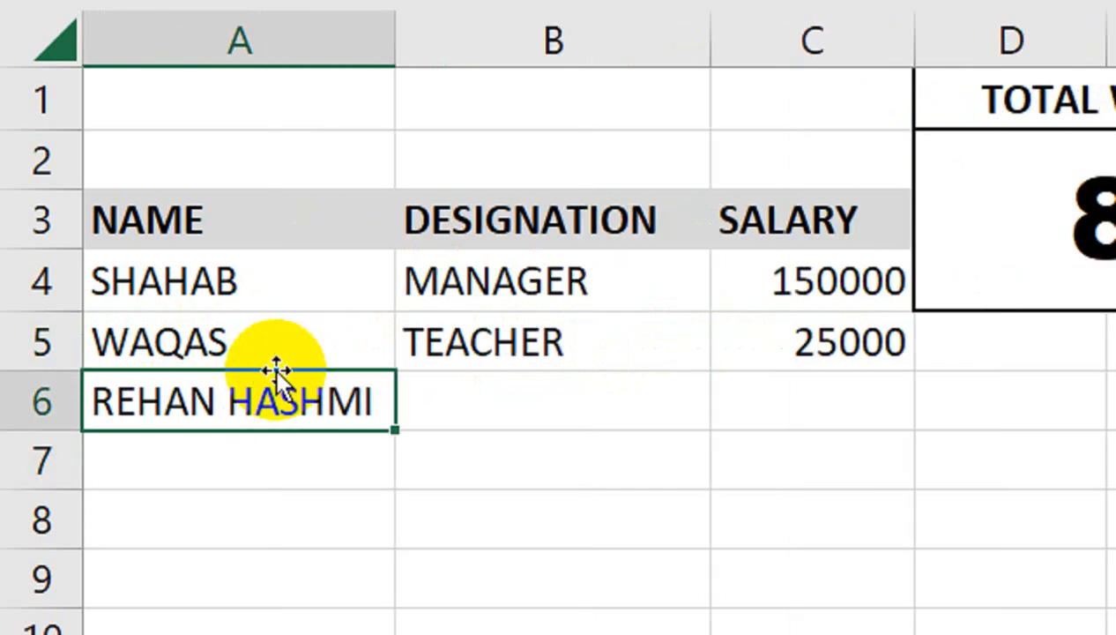
Complete row 6 with the designation HOD and the salary 35000, and narrow the DESIGNATION column.
key(Right)
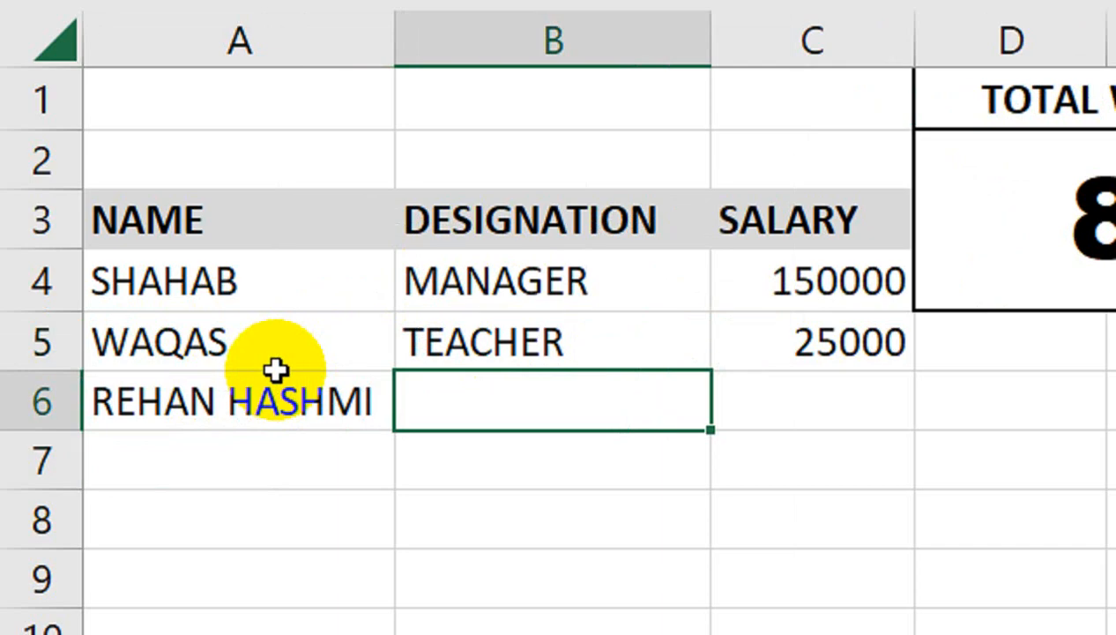
text(HOD)
key(Tab)
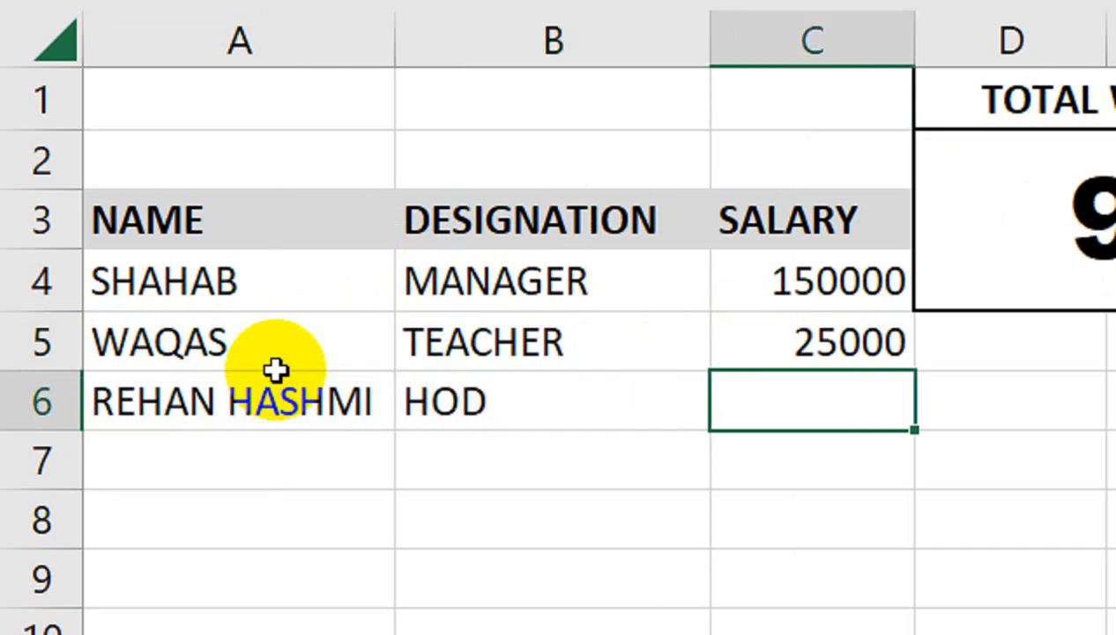
text(35000)
key(Return)
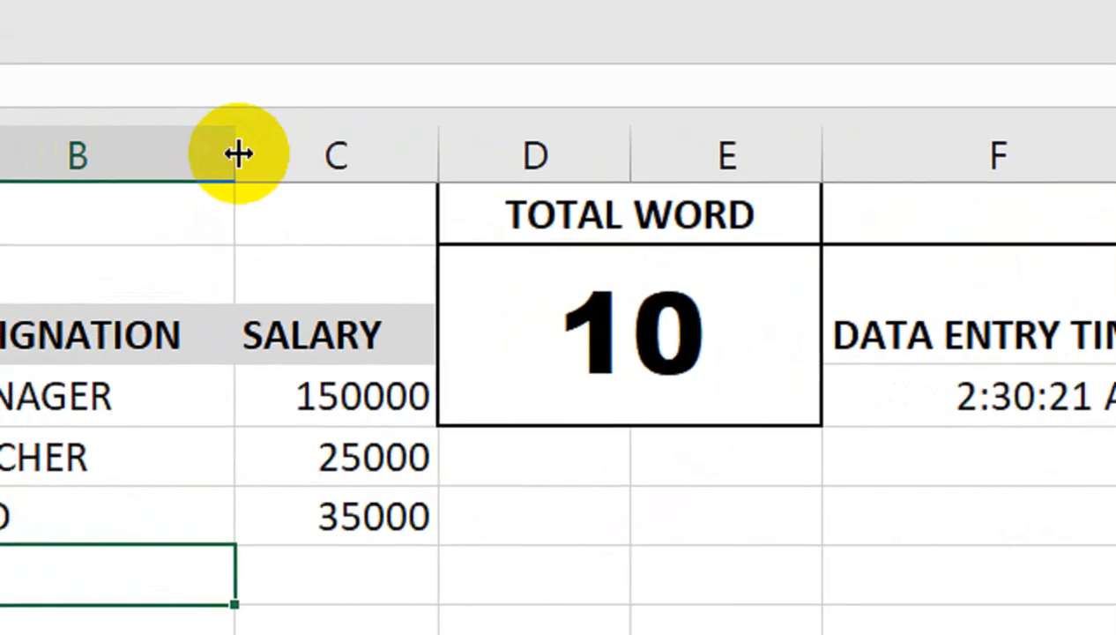
drag(236, 154, 211, 157)
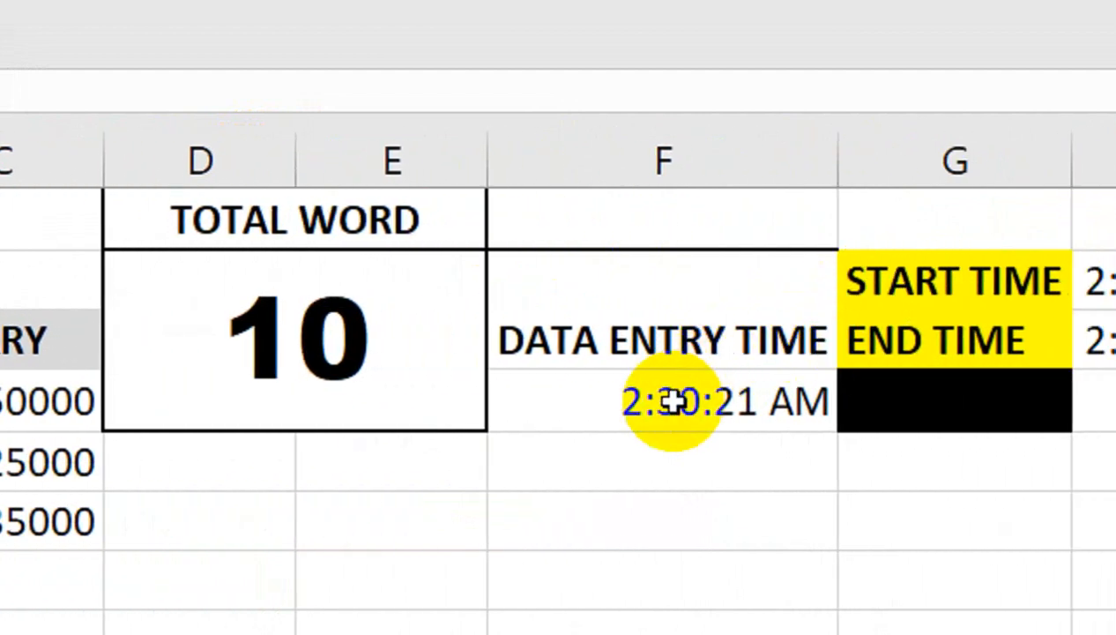
Fill the time stamp formula in F4 down the DATA ENTRY TIME column to F12.
click(630, 450)
click(718, 418)
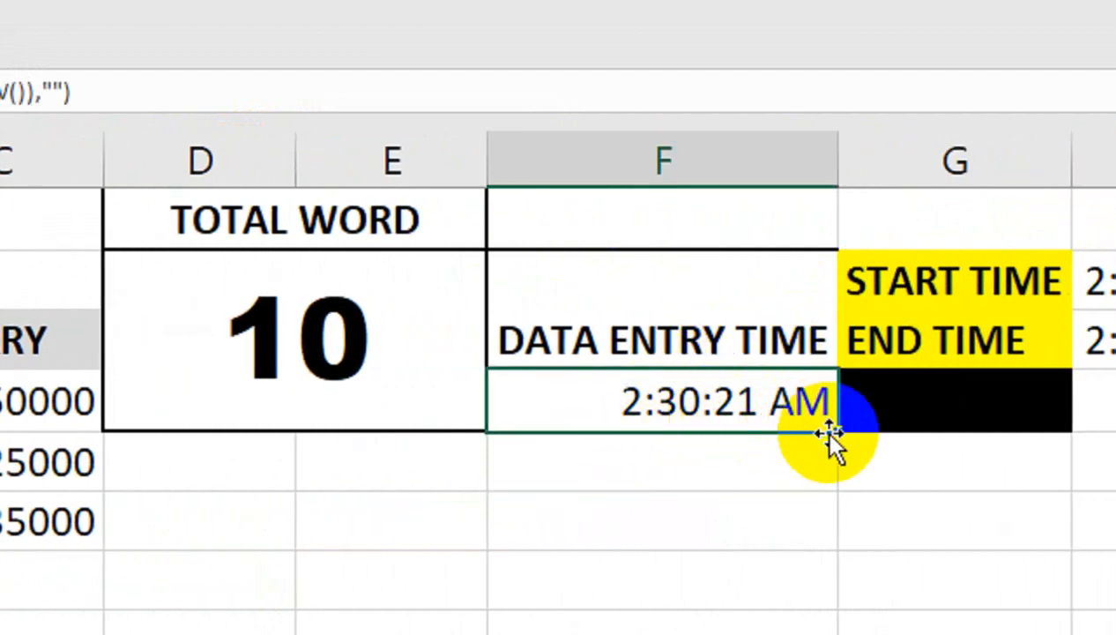
mouse_move(837, 431)
mouse_down()
mouse_move(839, 567)
mouse_move(839, 446)
mouse_up()
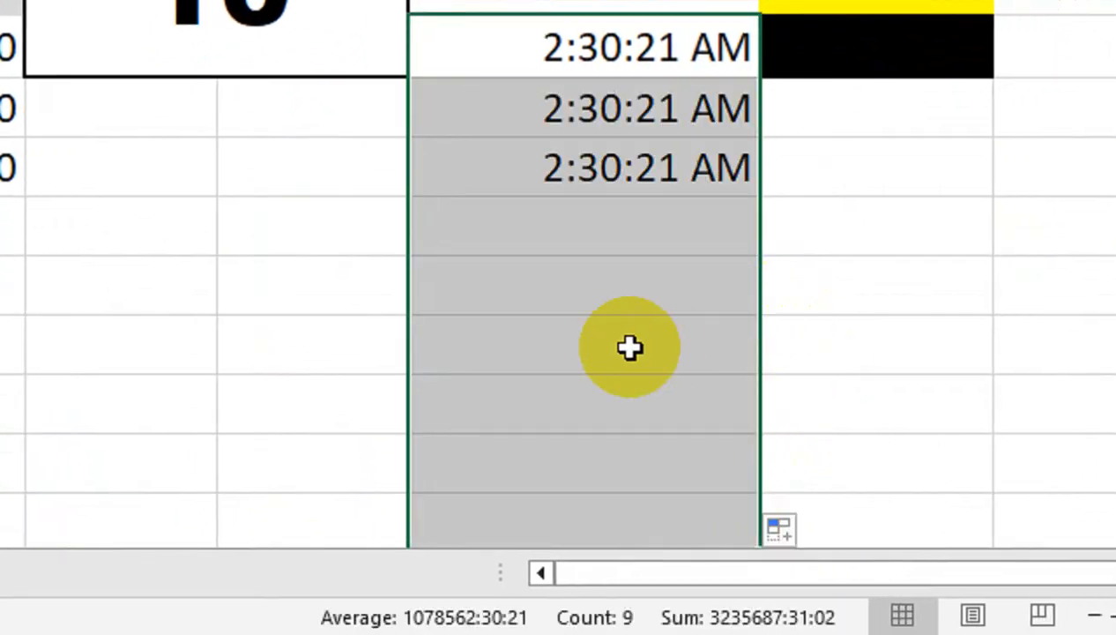
click(630, 220)
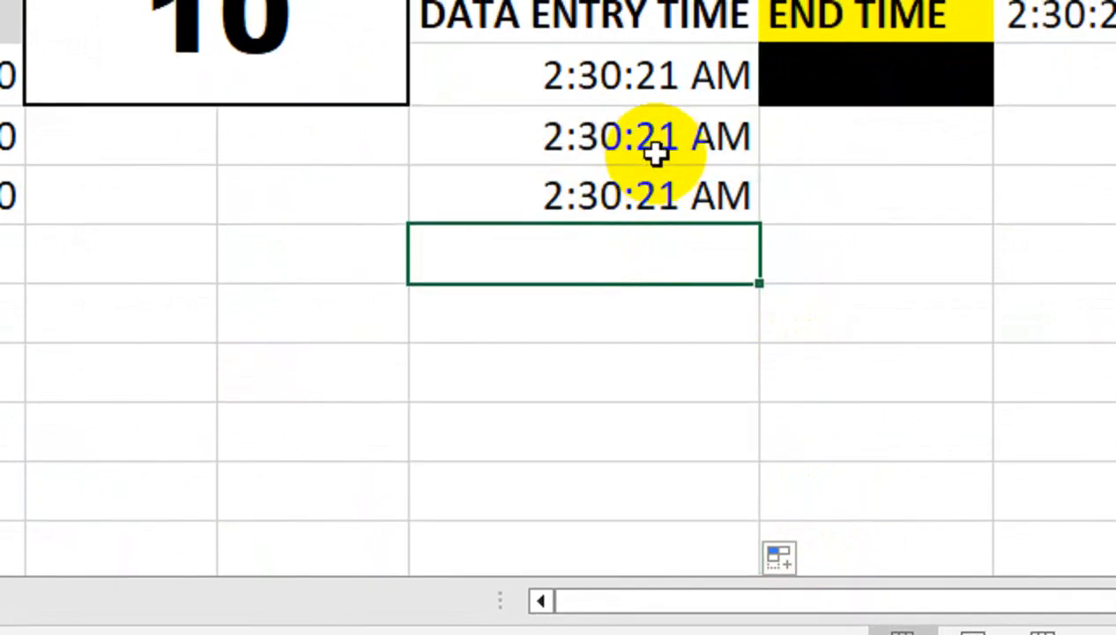
Examine the filled time stamps and the copied formula in the DATA ENTRY TIME column.
drag(655, 153, 579, 197)
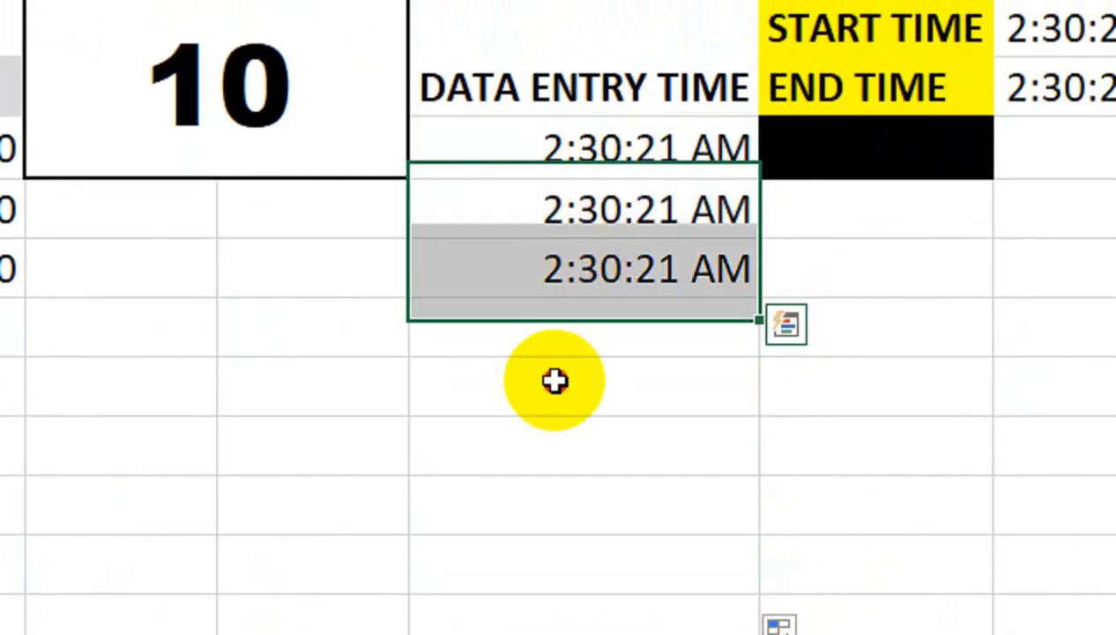
click(554, 381)
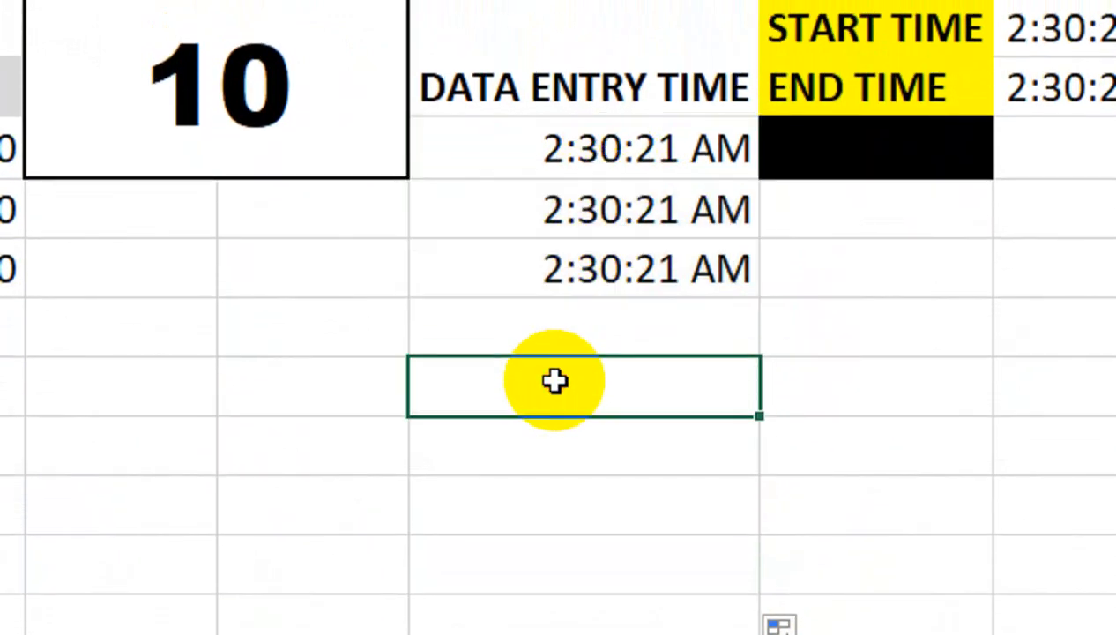
click(536, 229)
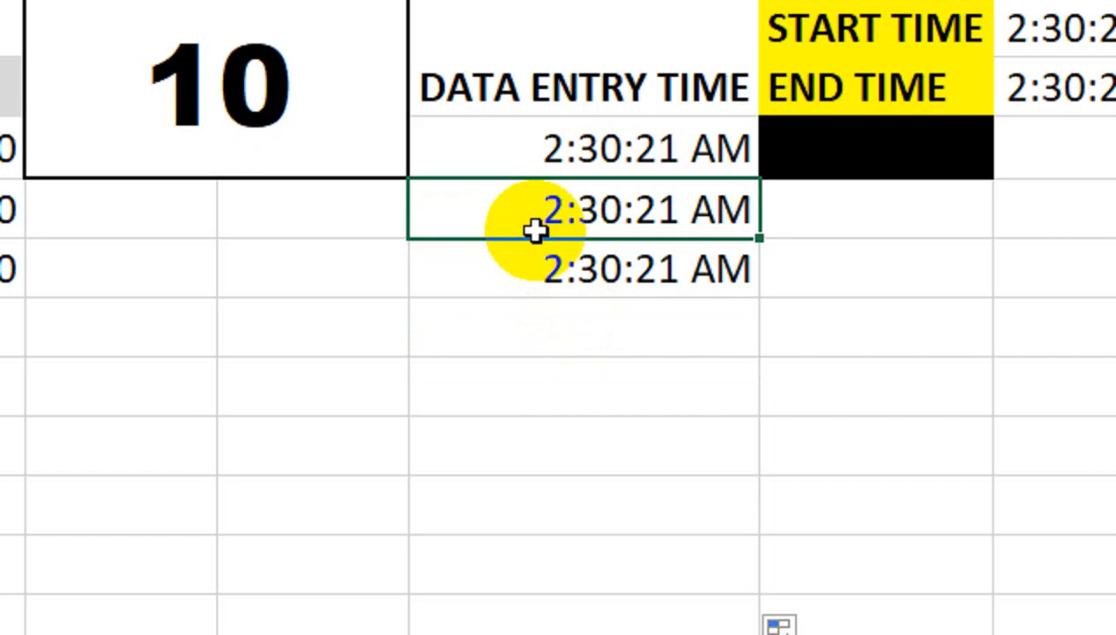
click(563, 271)
click(550, 388)
click(536, 462)
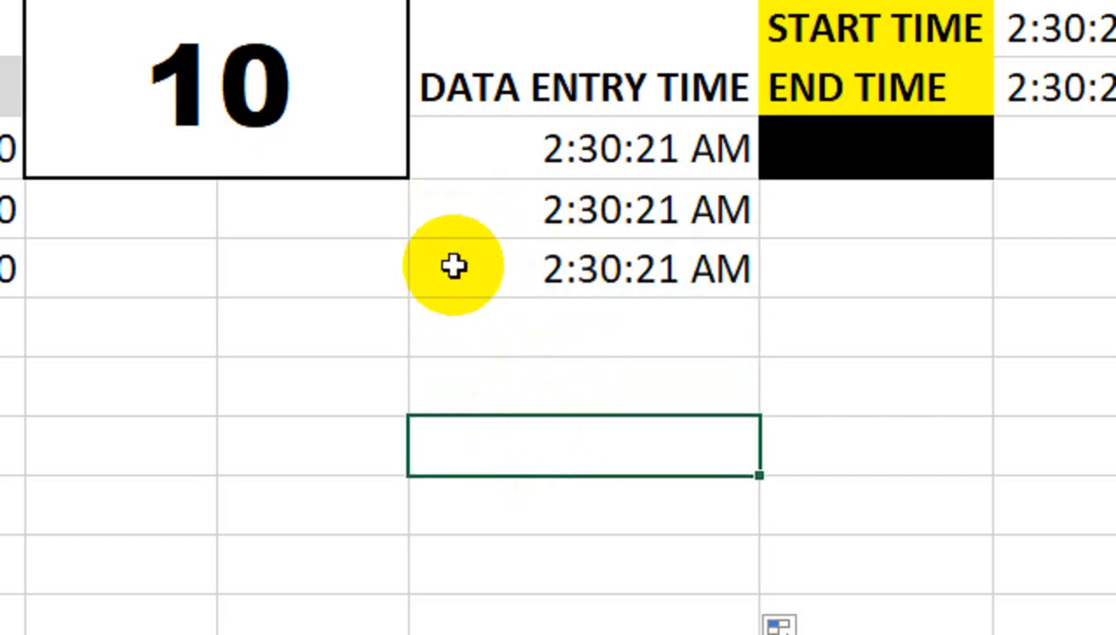
click(543, 222)
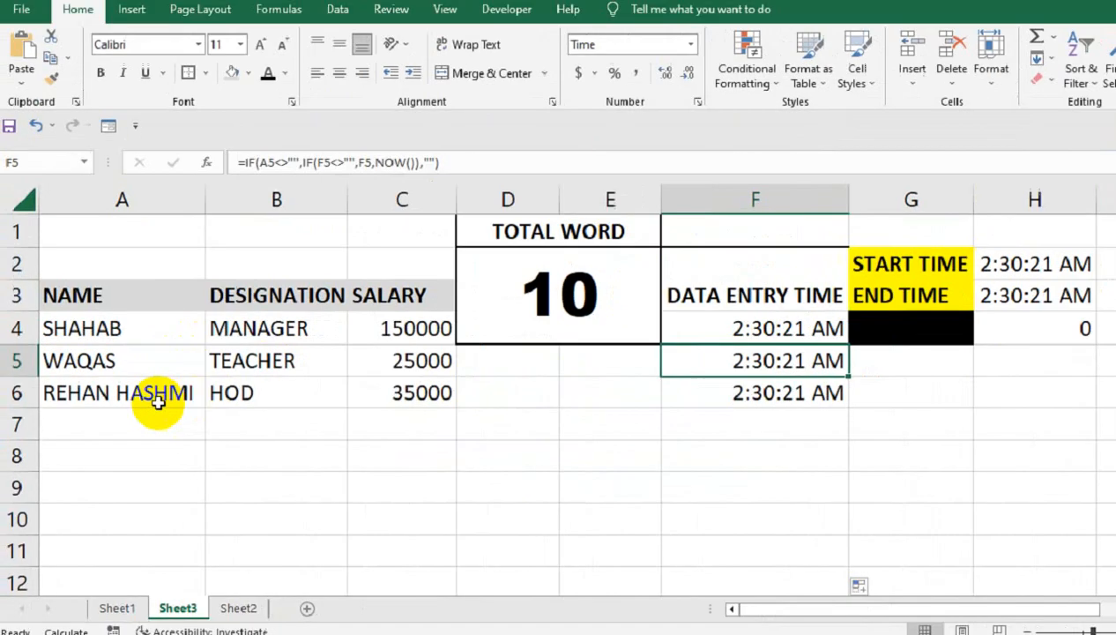
Clear the three sample employee records from cells A4:C6.
click(131, 421)
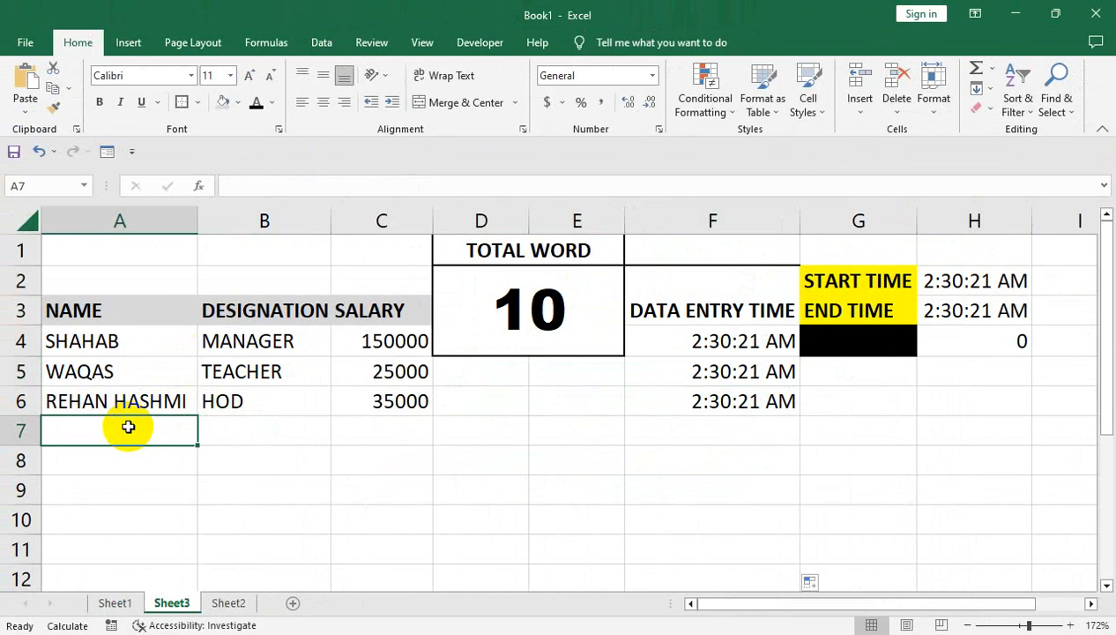
key(Up)
key(Up)
key(Up)
key(shift+Right)
key(shift+Right)
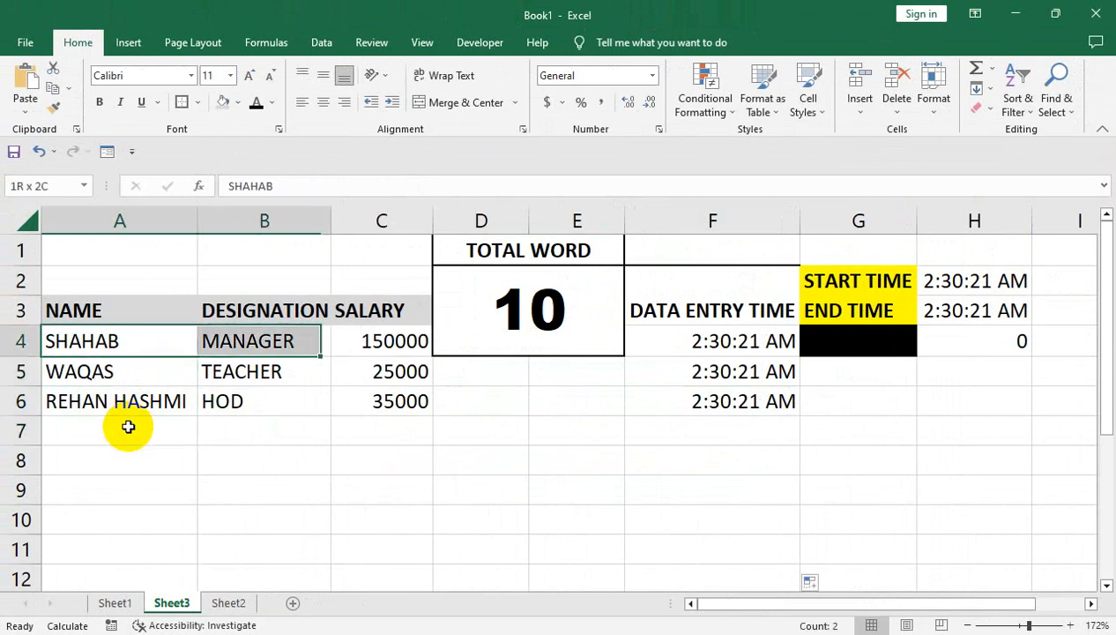
key(shift+Down)
key(shift+Down)
key(Delete)
key(Up)
key(Down)
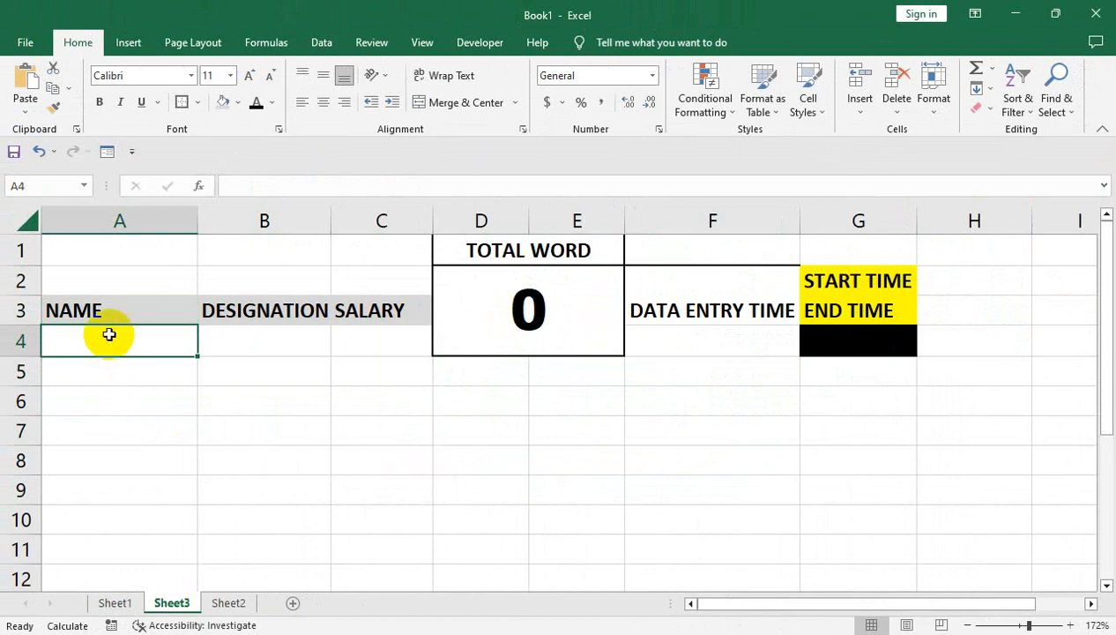
Enter a new employee's first name in capitals in cell A4, add the surname, and narrow the NAME column.
text(YOUSUF)
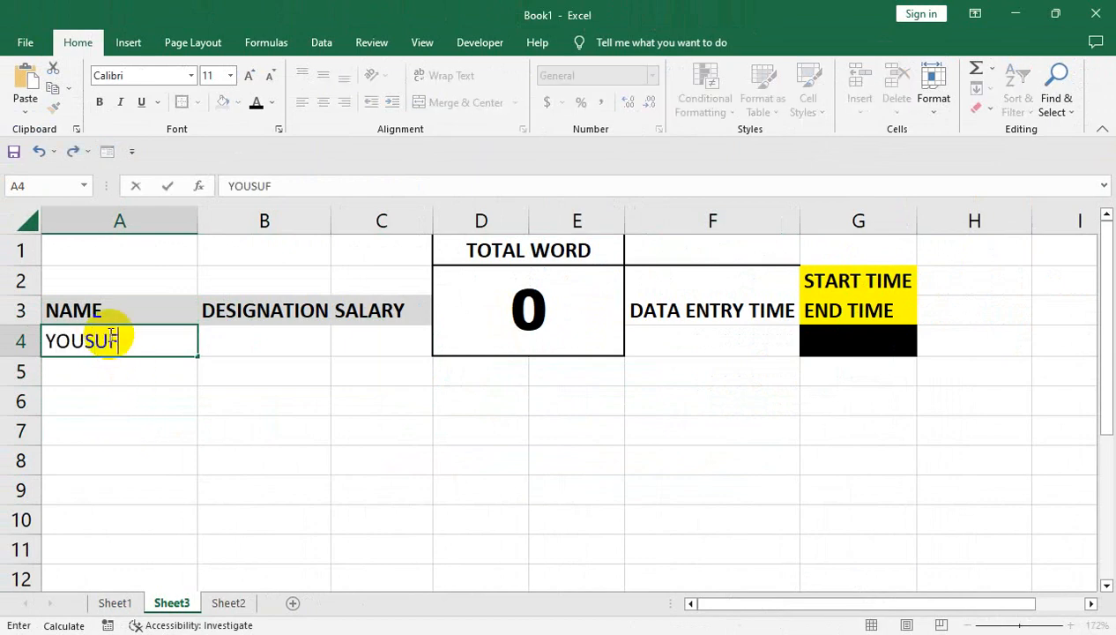
key(Return)
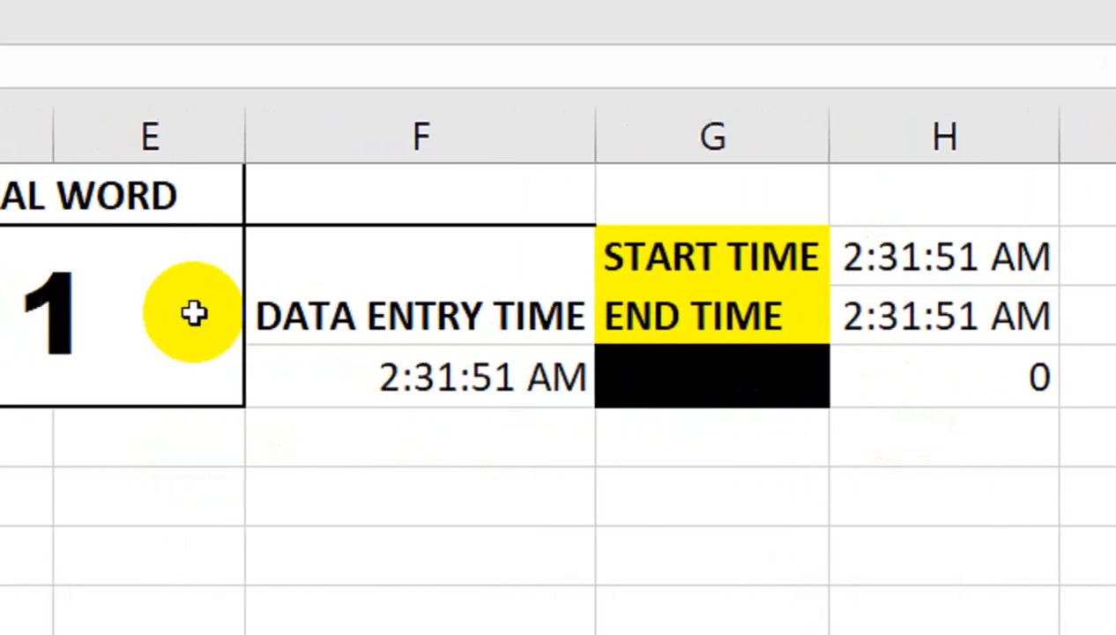
double_click(278, 389)
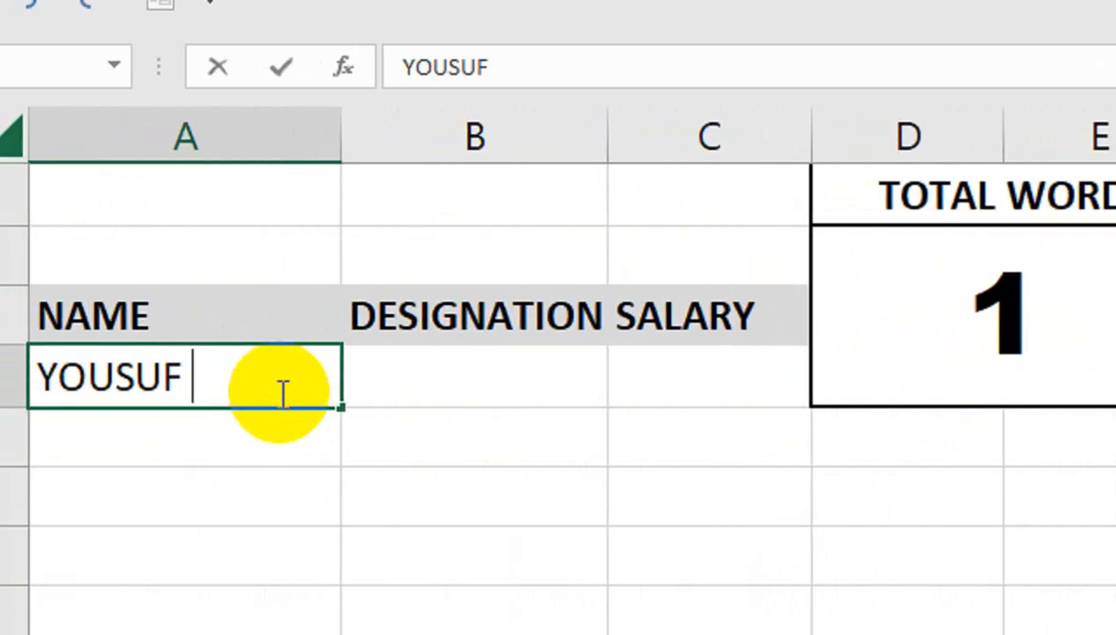
text(ALI)
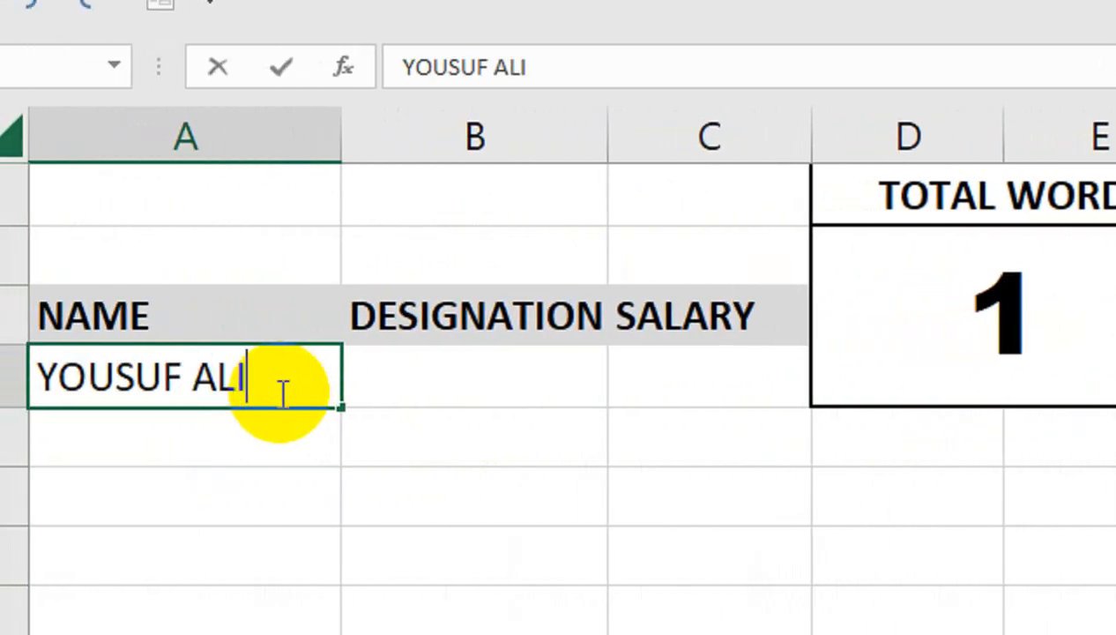
key(Return)
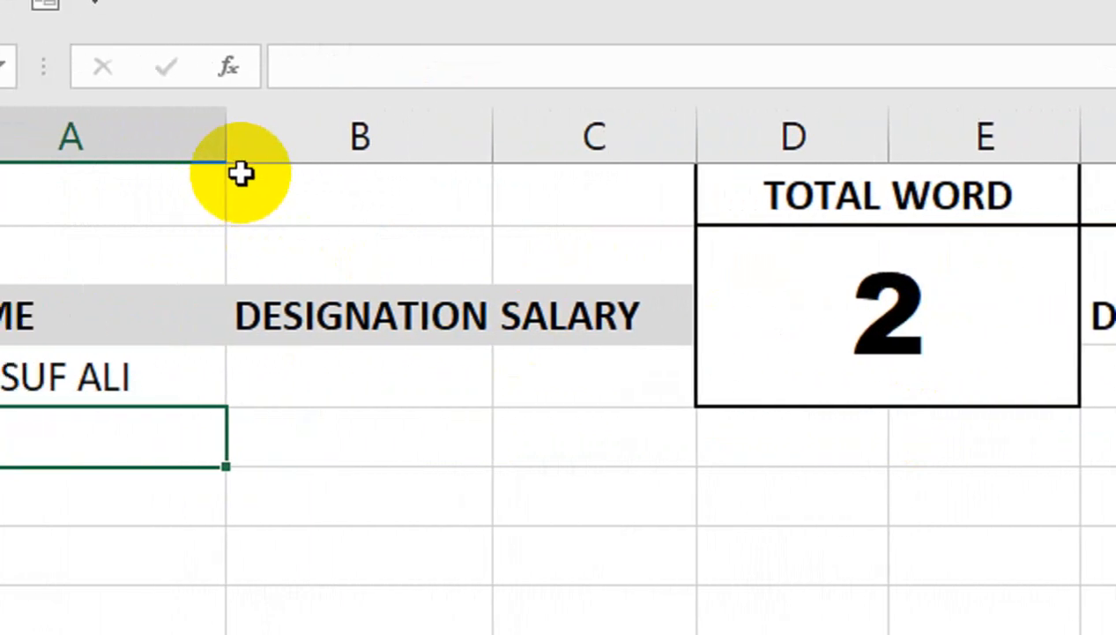
drag(341, 143, 261, 167)
Complete row 4 with the designation ADMIN and the salary 35000.
click(333, 381)
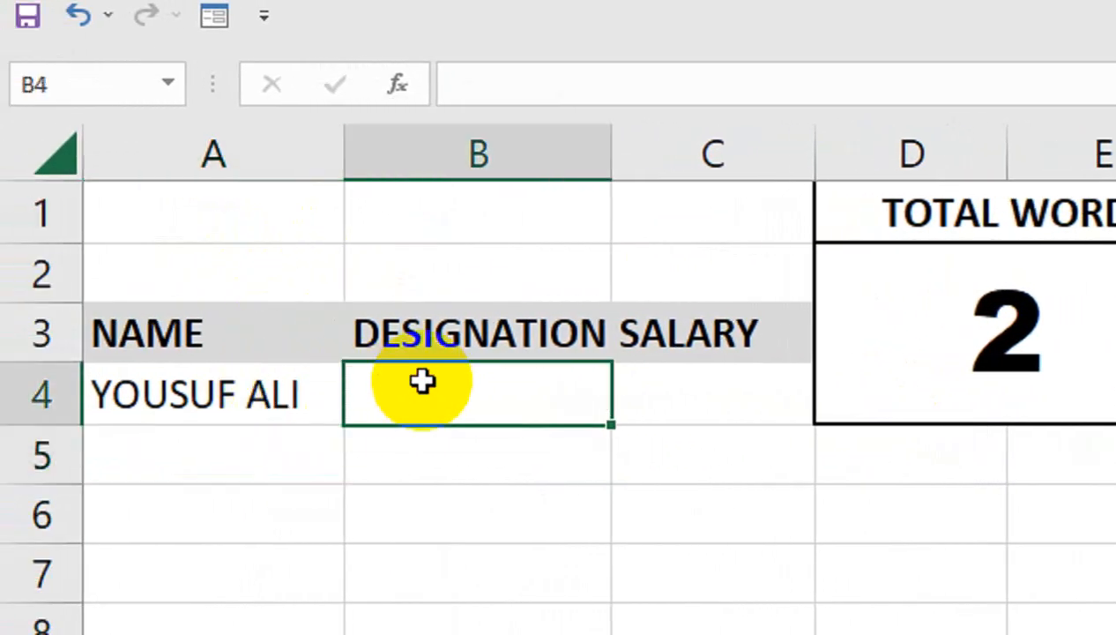
text(ADMIN)
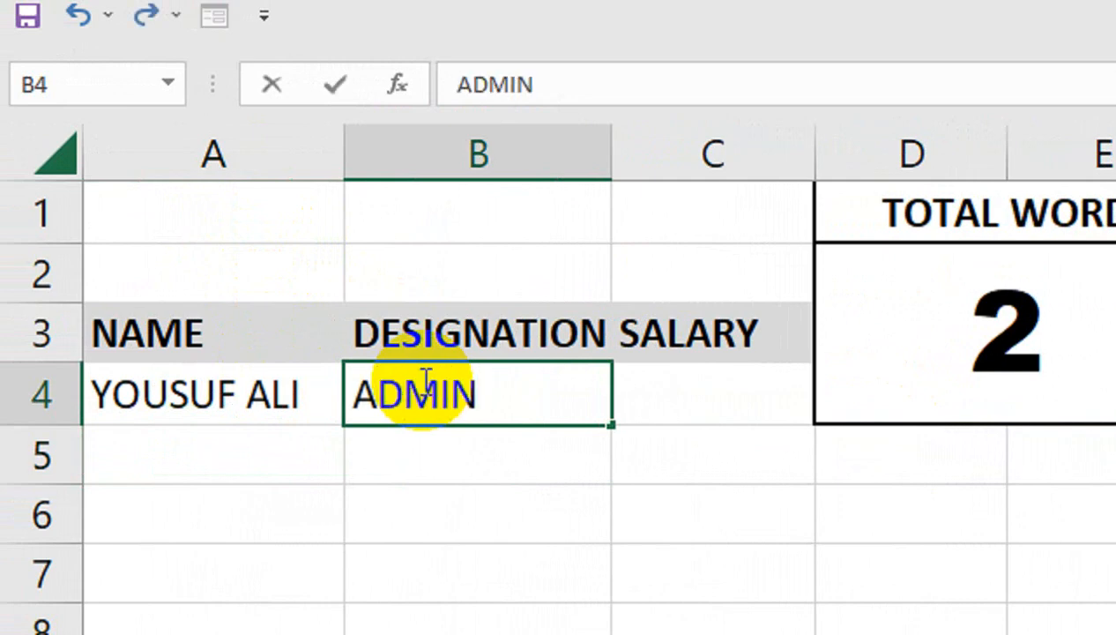
key(Tab)
text(3500)
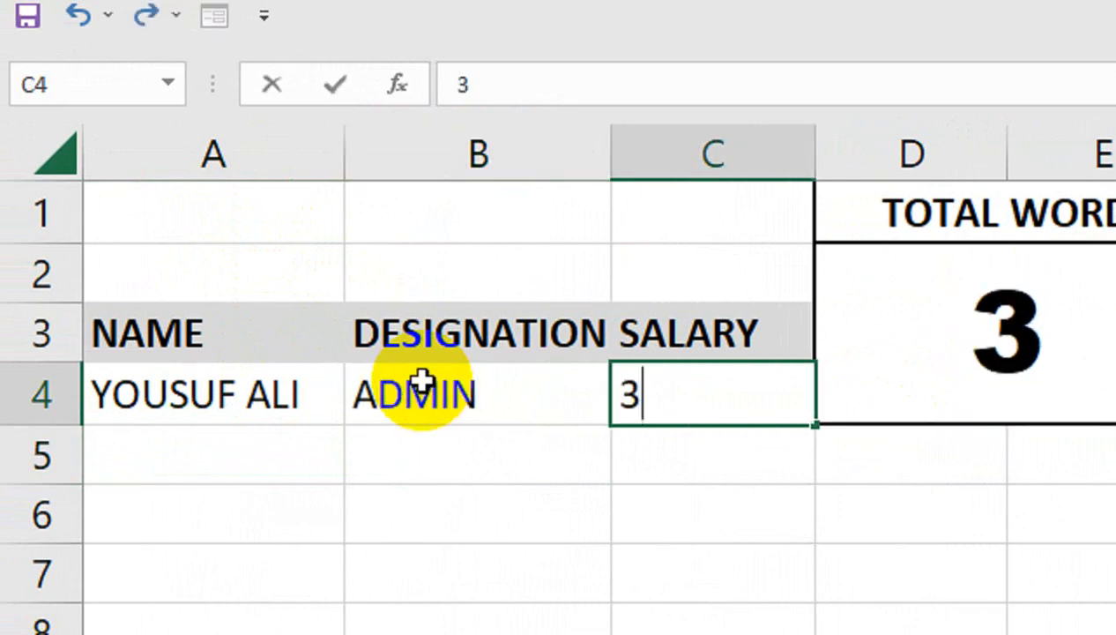
key(Return)
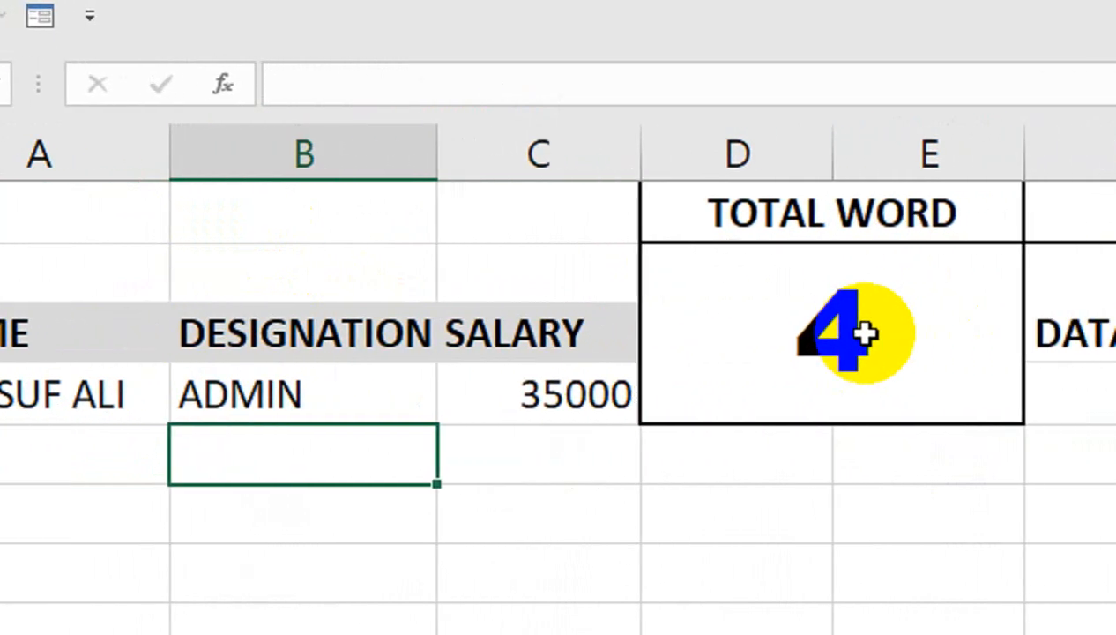
Fill row 5 with the second employee's name in capitals, the designation HELPER and the salary 15000.
click(172, 473)
text(IMRAN)
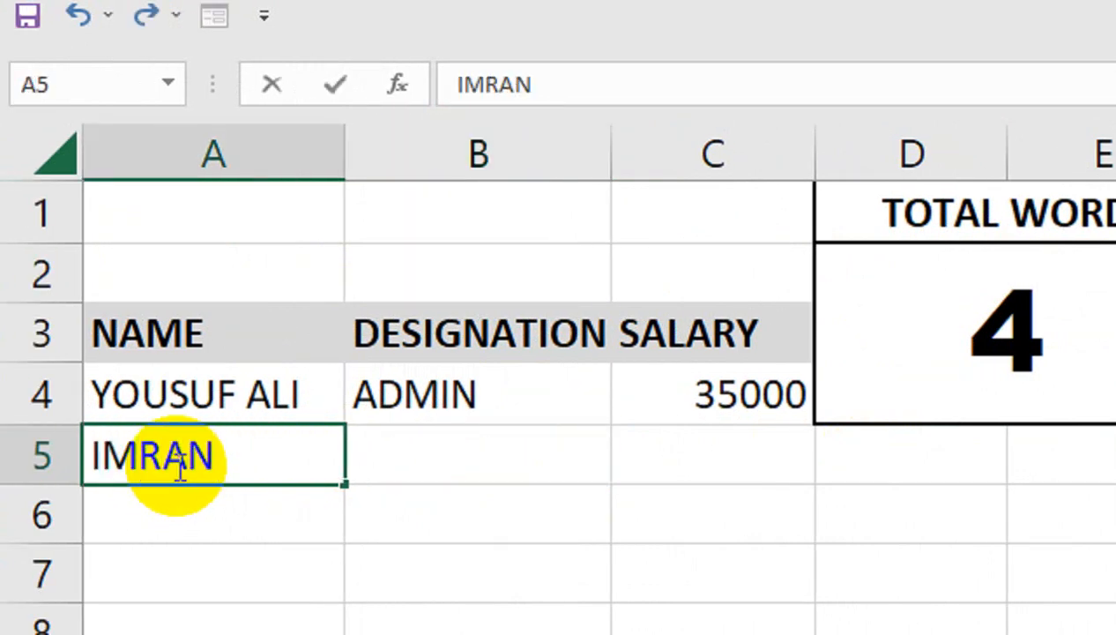
key(Tab)
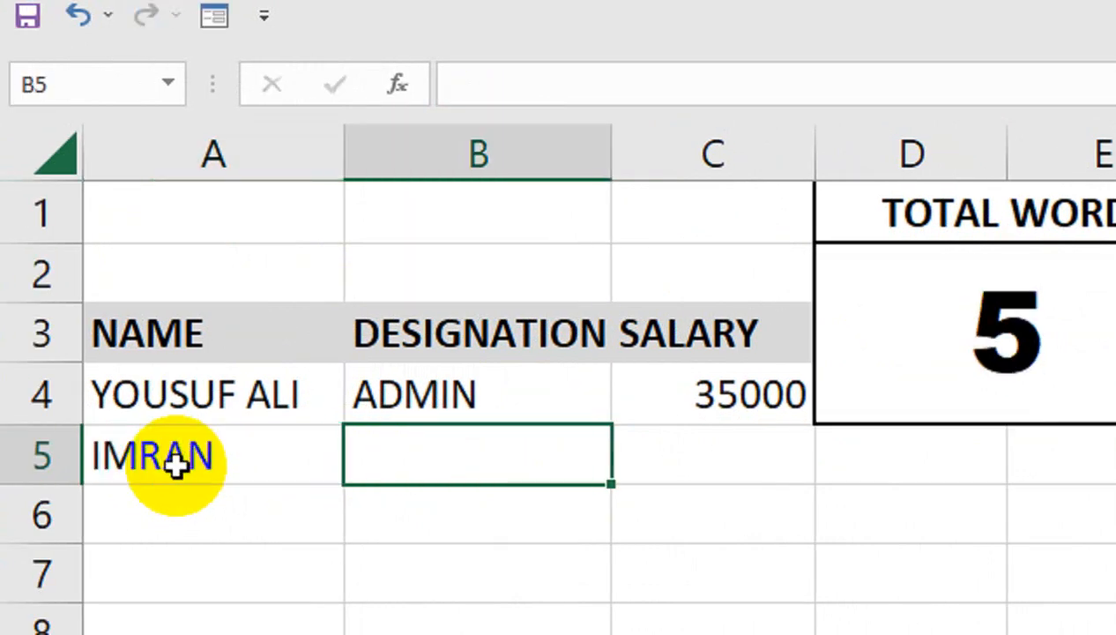
text(HELPE)
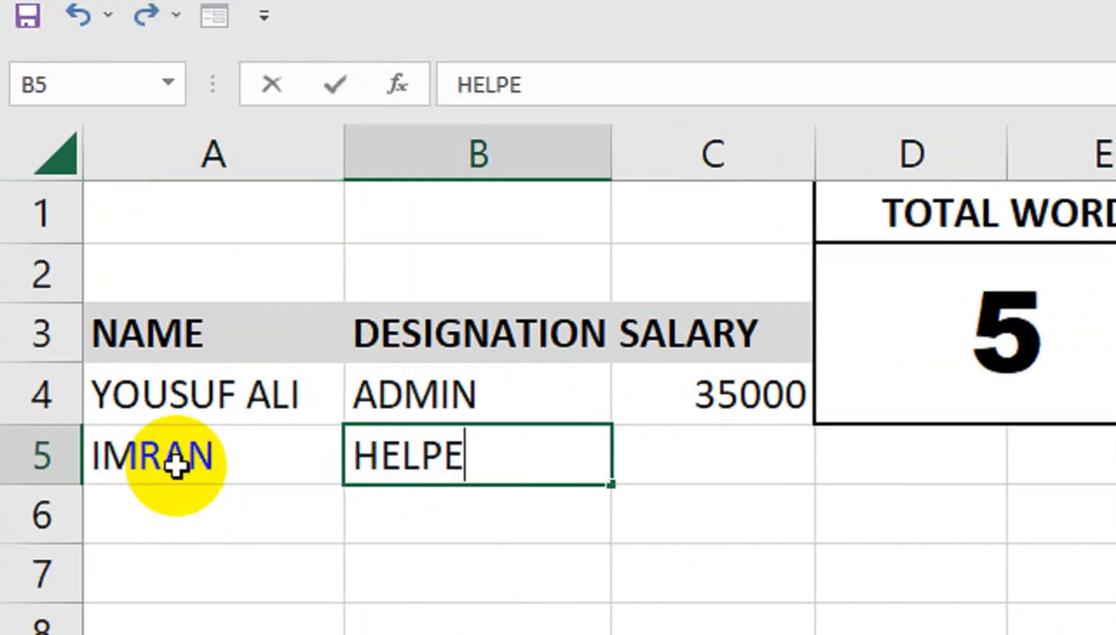
text(R)
key(Tab)
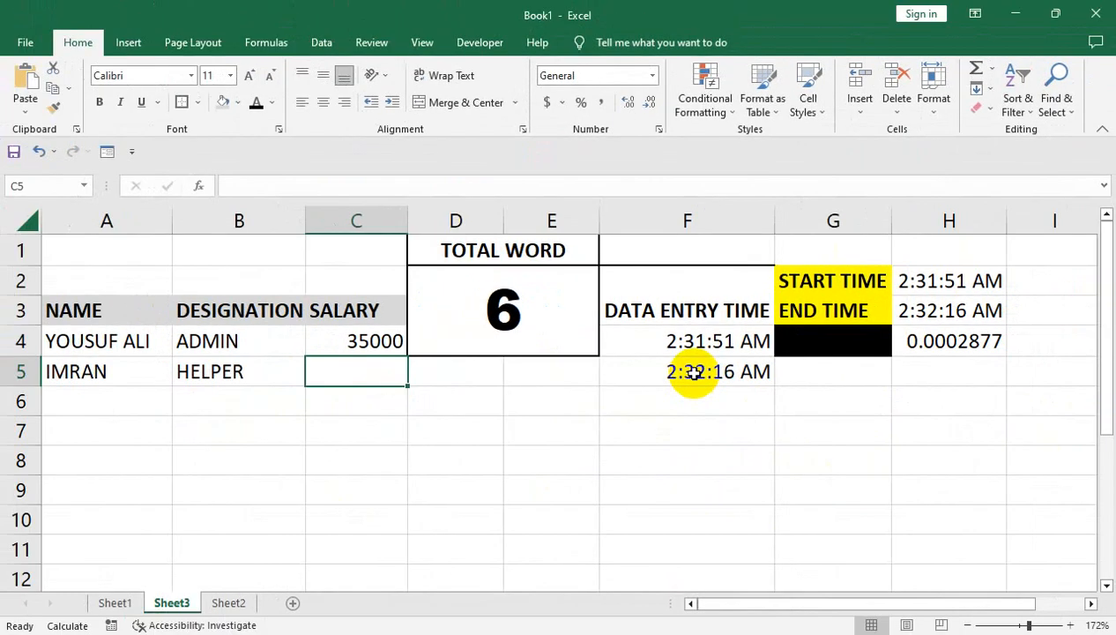
text(15)
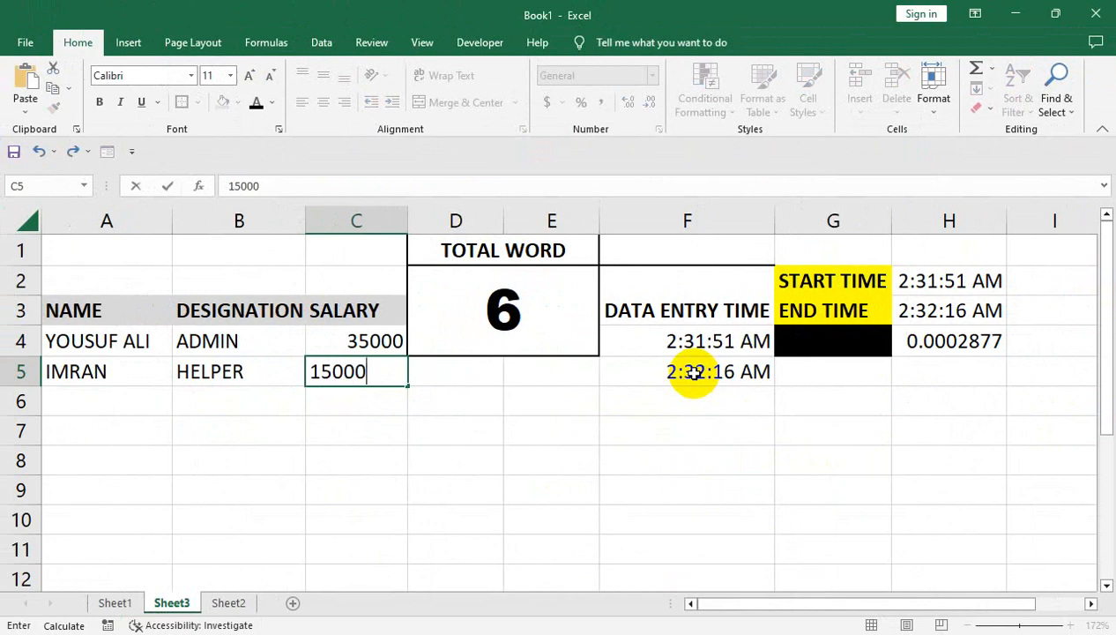
text(000)
key(Return)
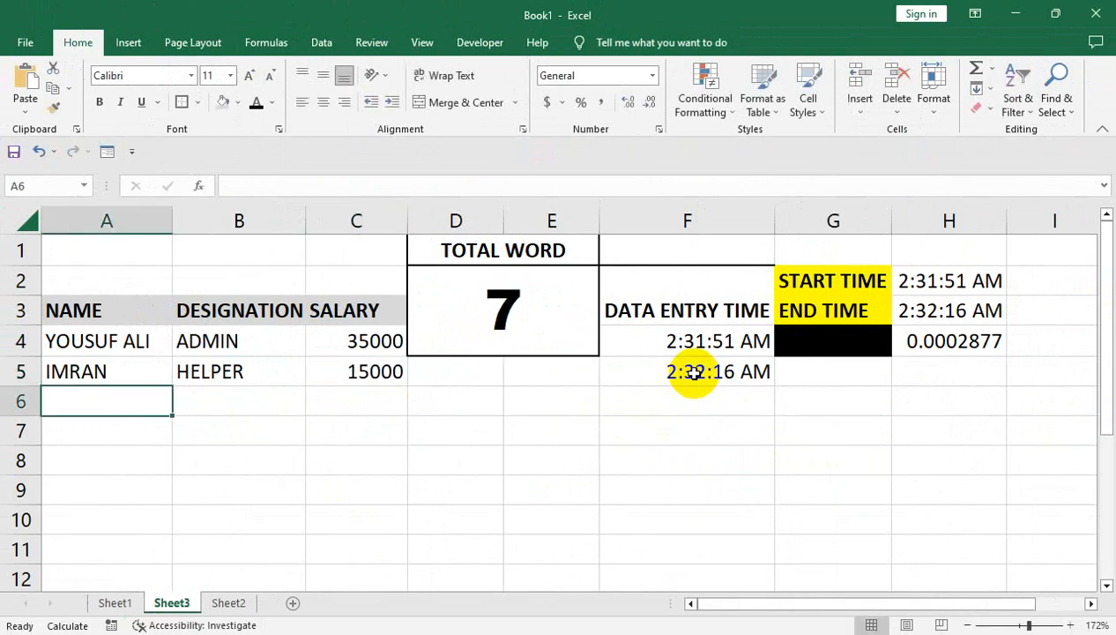
Fill row 6 with the third employee's name in capitals, the designation DRIVER and the salary 30000.
text(REHAN)
key(Tab)
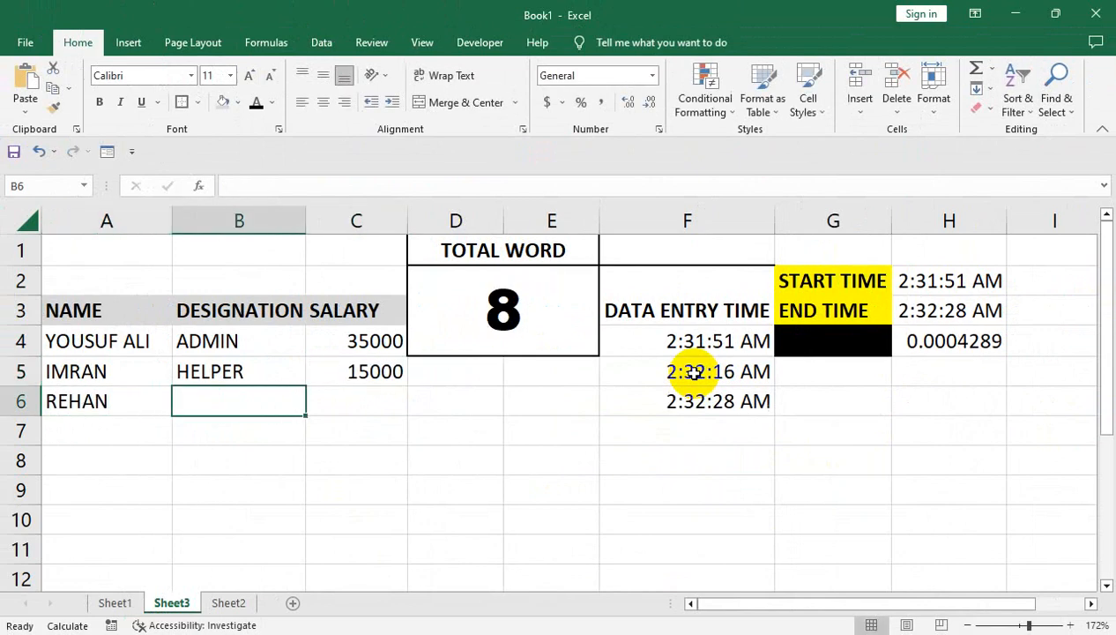
text(DRIVER)
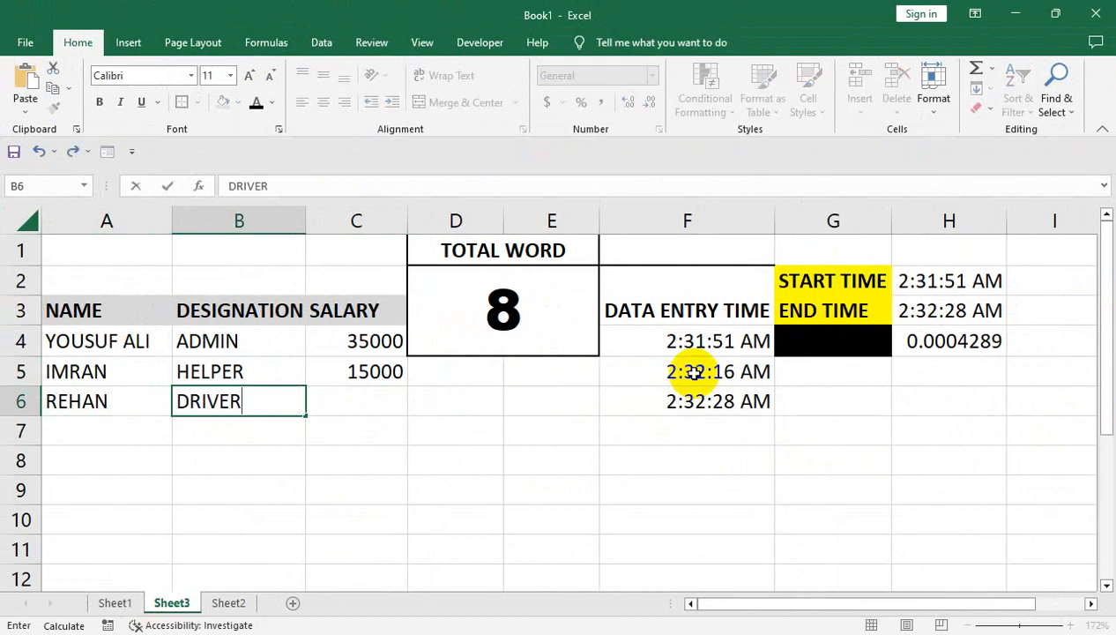
key(Tab)
text(30)
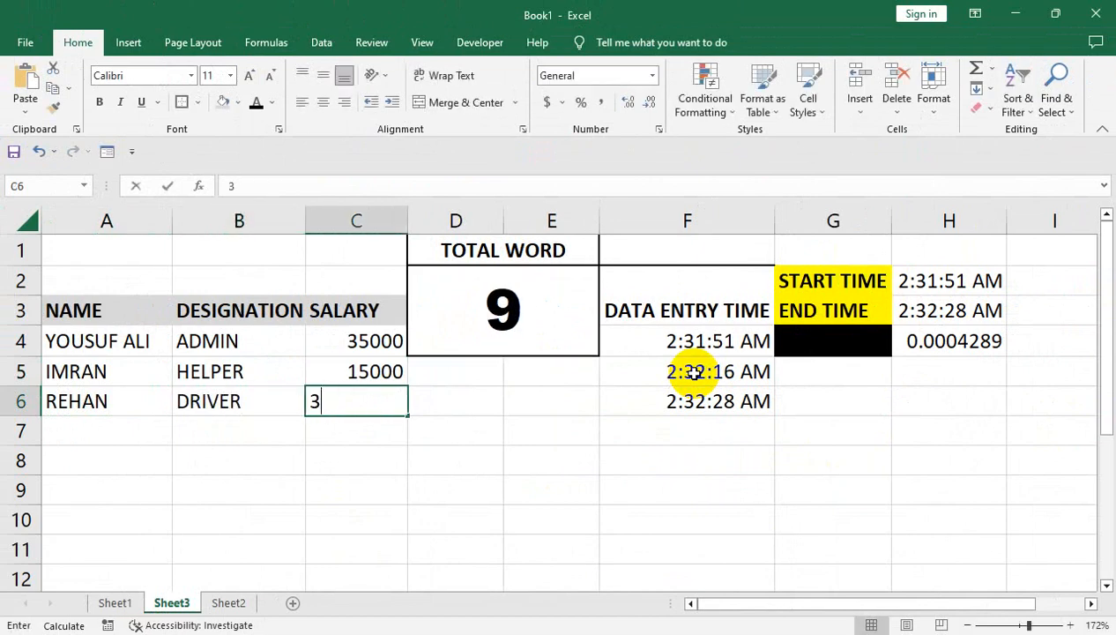
key(Return)
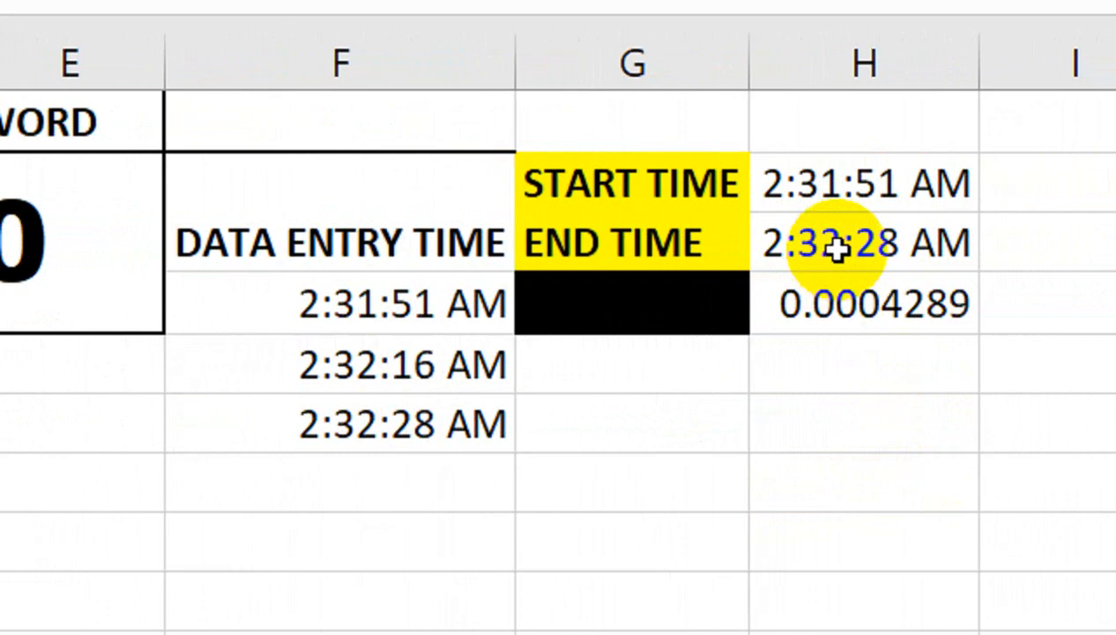
Format the elapsed time in cell H4 with the custom number format [h]:mm:ss.
click(830, 316)
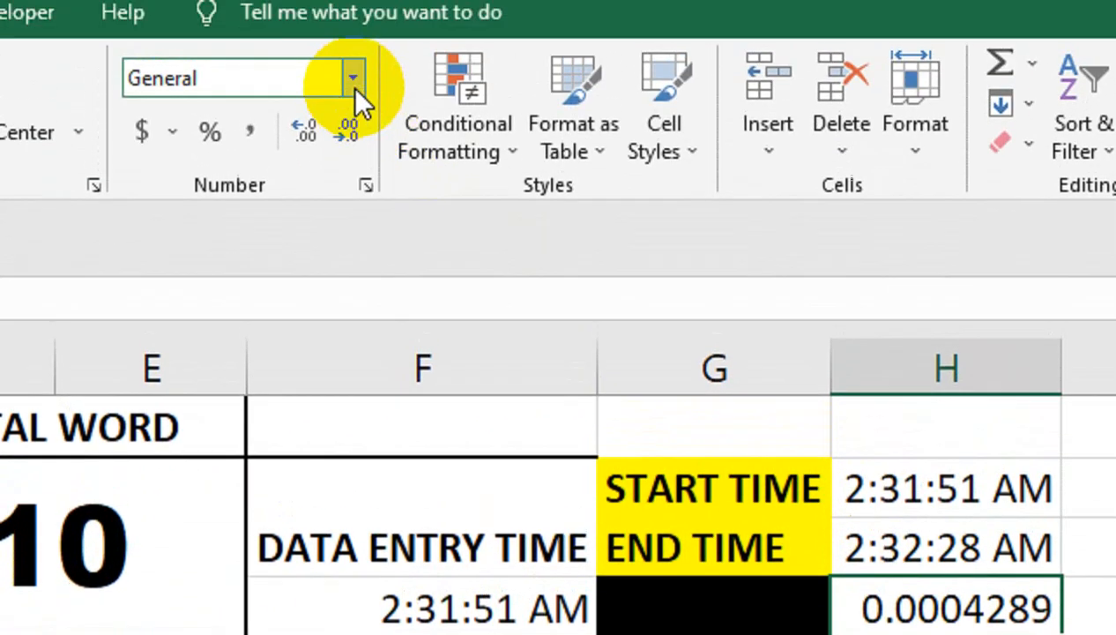
click(357, 89)
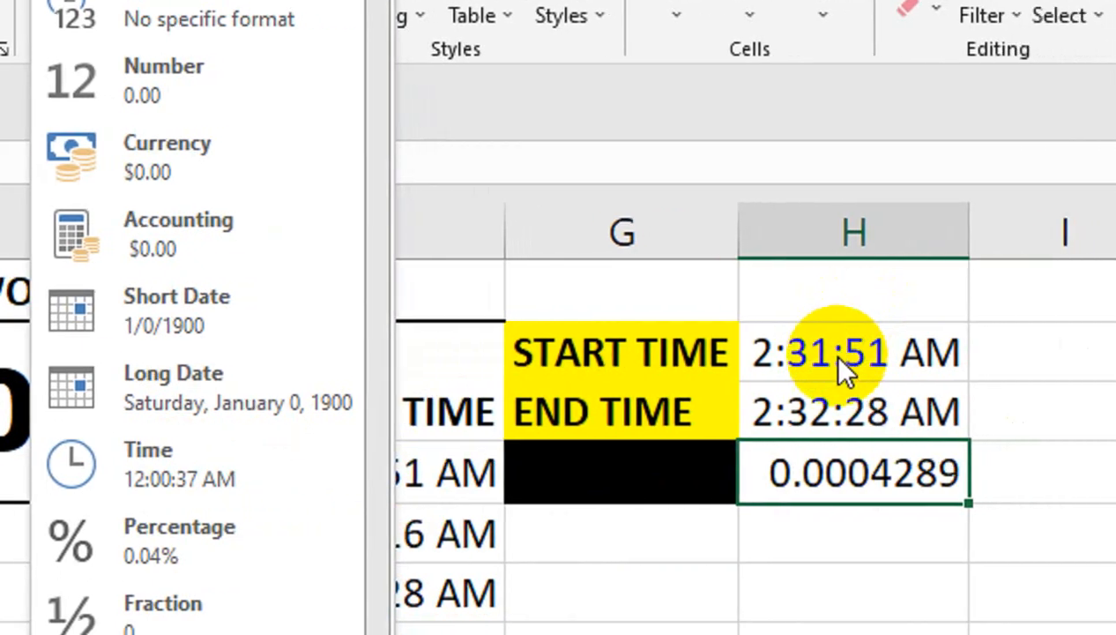
click(921, 493)
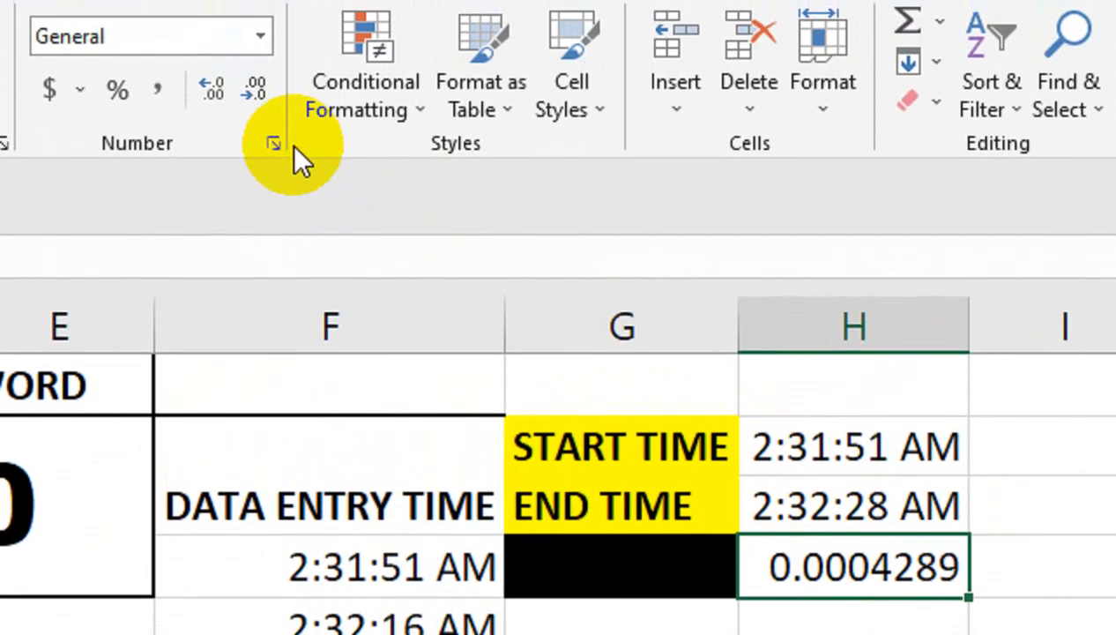
click(273, 35)
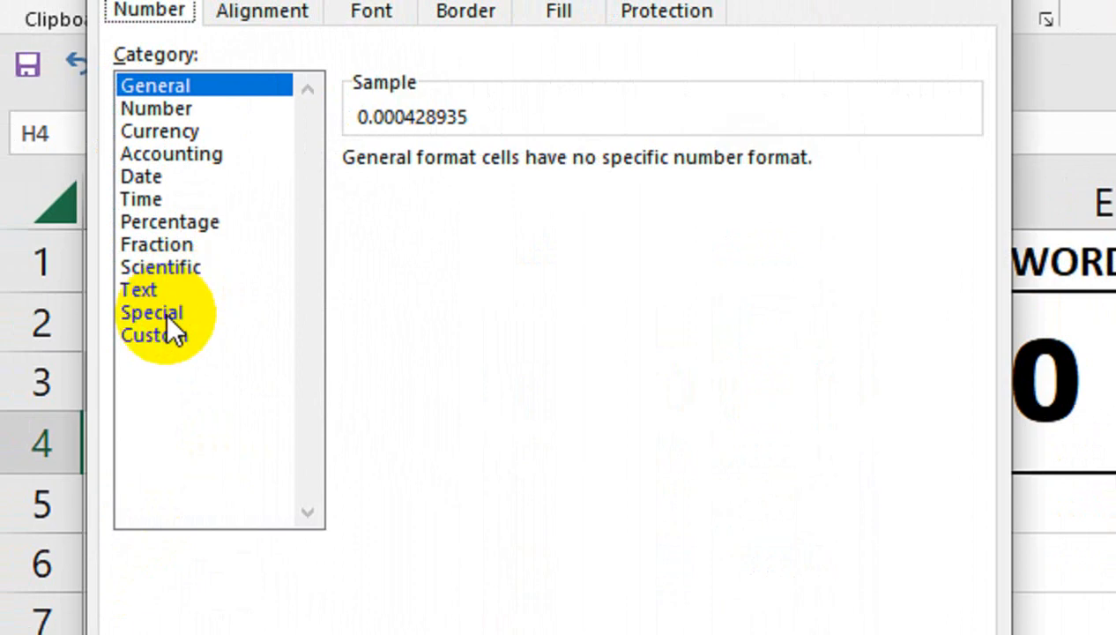
click(163, 335)
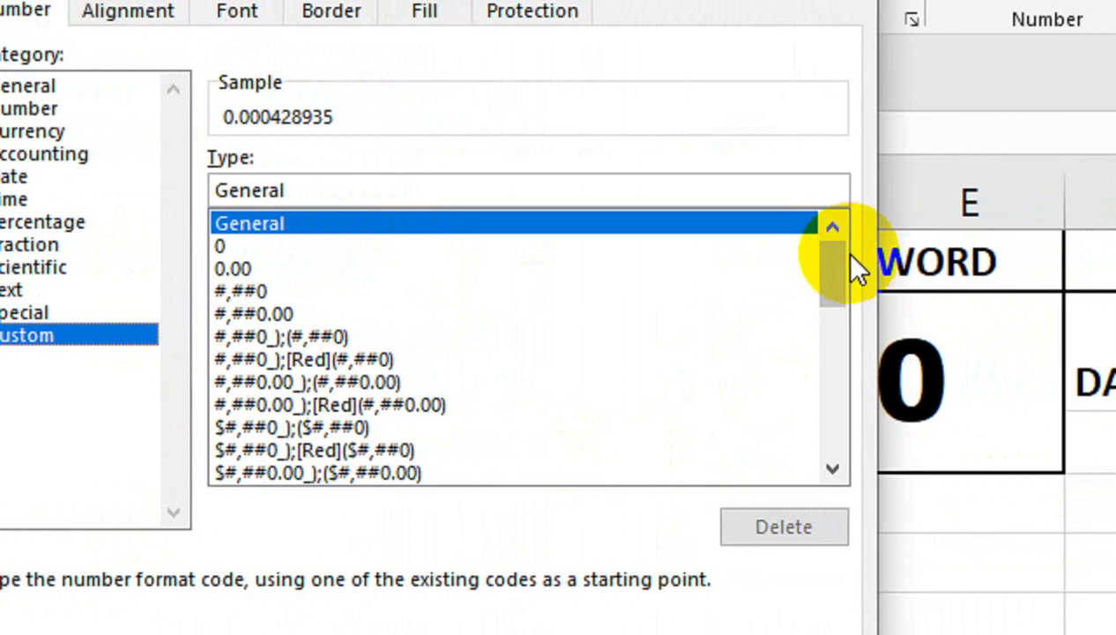
drag(969, 255, 967, 346)
drag(827, 351, 830, 394)
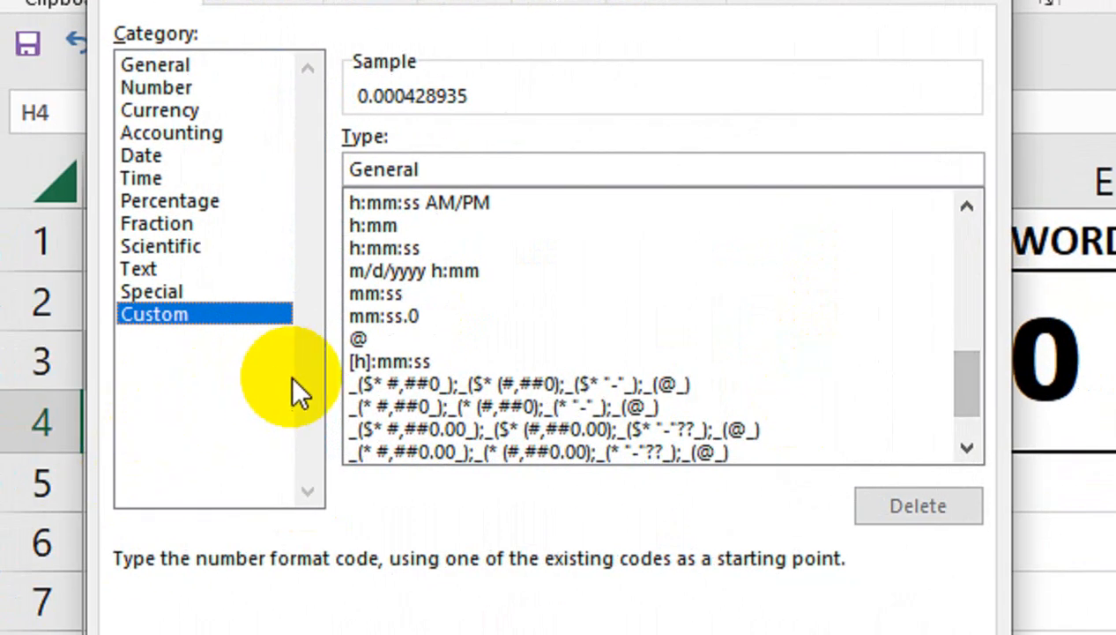
click(361, 361)
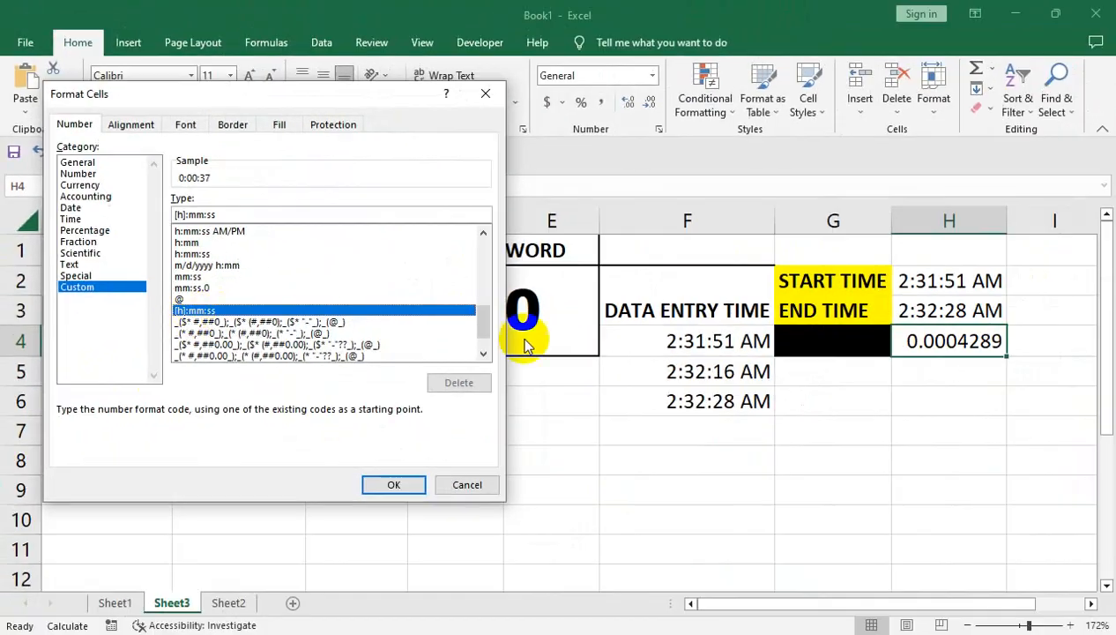
click(410, 484)
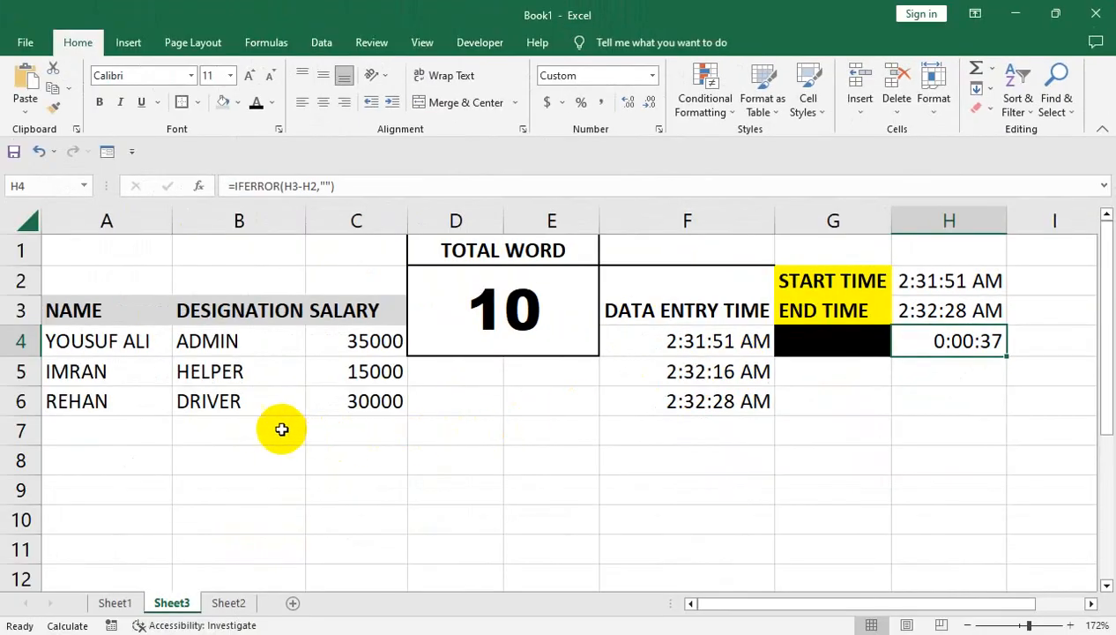
Fill row 7 with the fourth employee's name in capitals, the designation OUTDOOR and the salary 14000.
click(12, 454)
text(UMER)
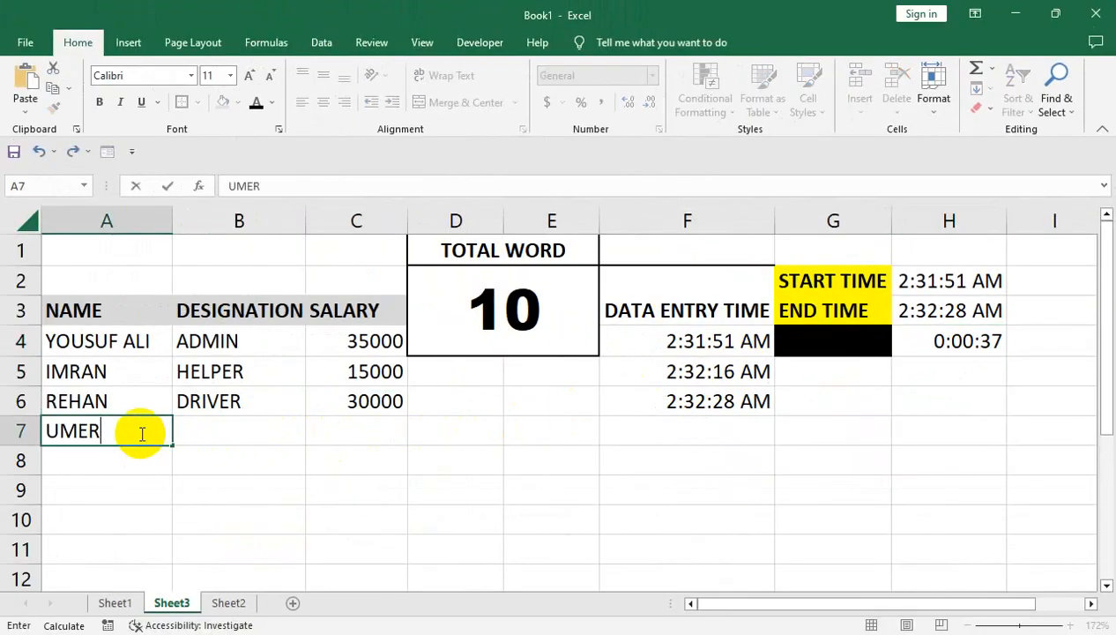
key(Tab)
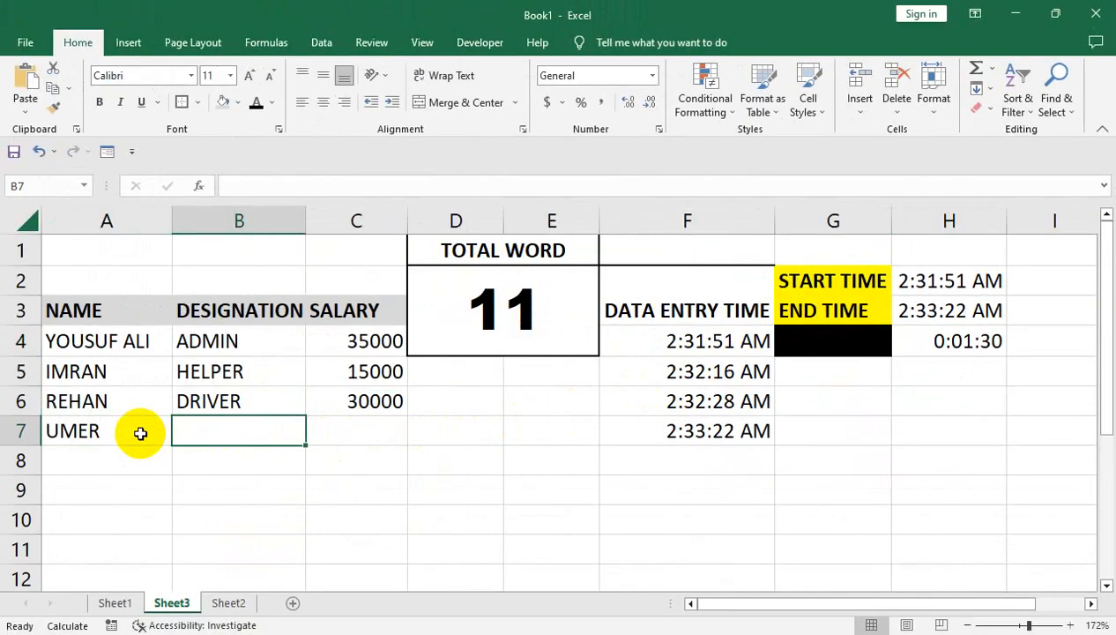
text(OUTDOOR)
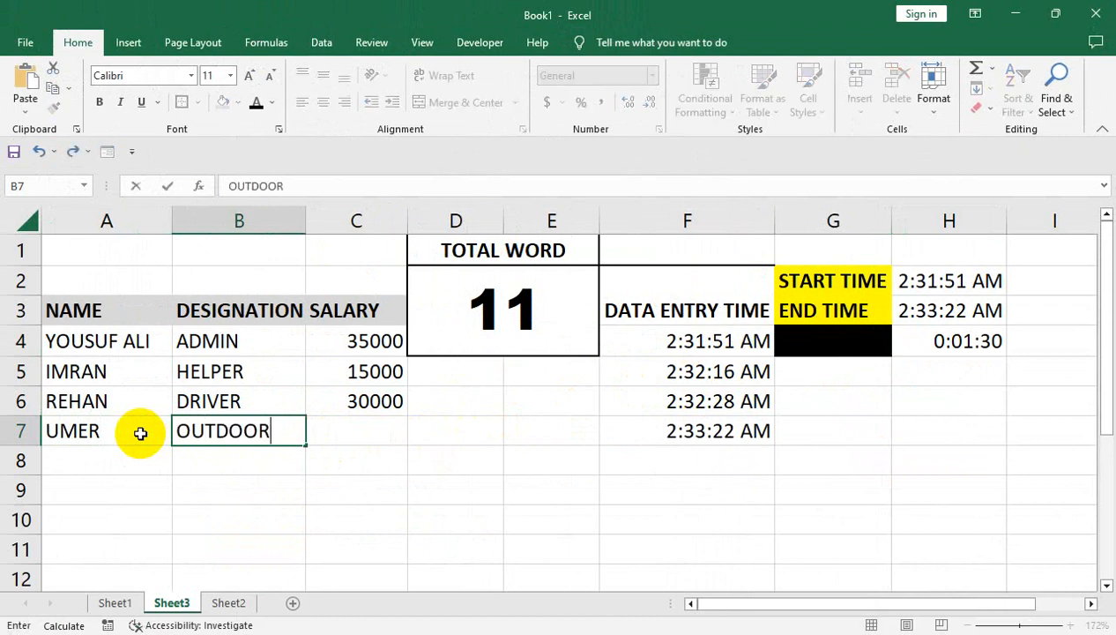
key(Tab)
text(14)
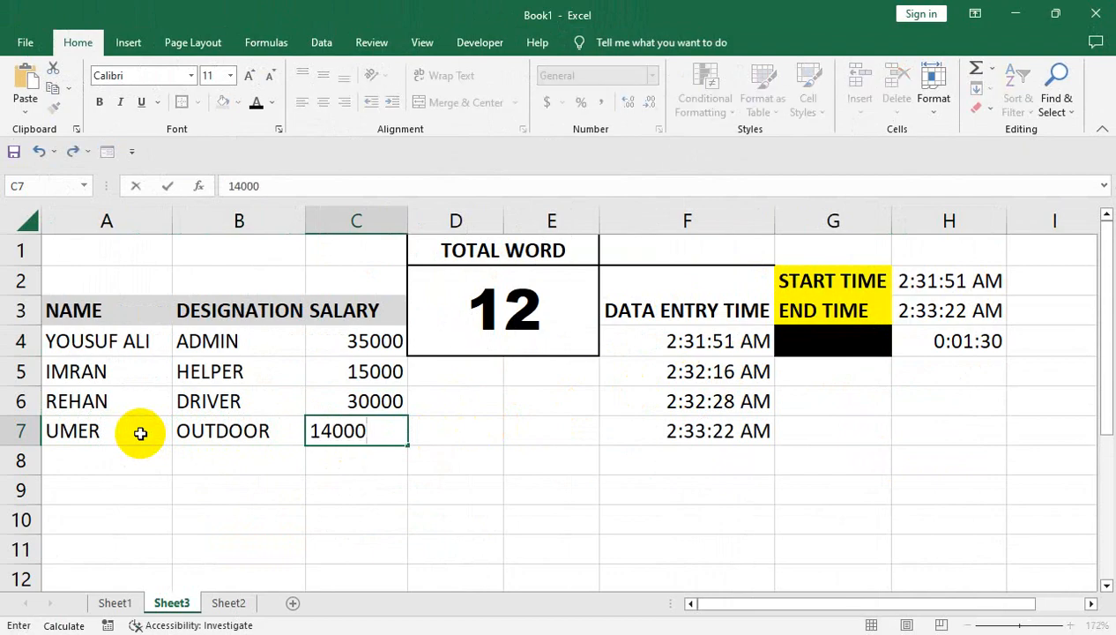
text(000)
key(Return)
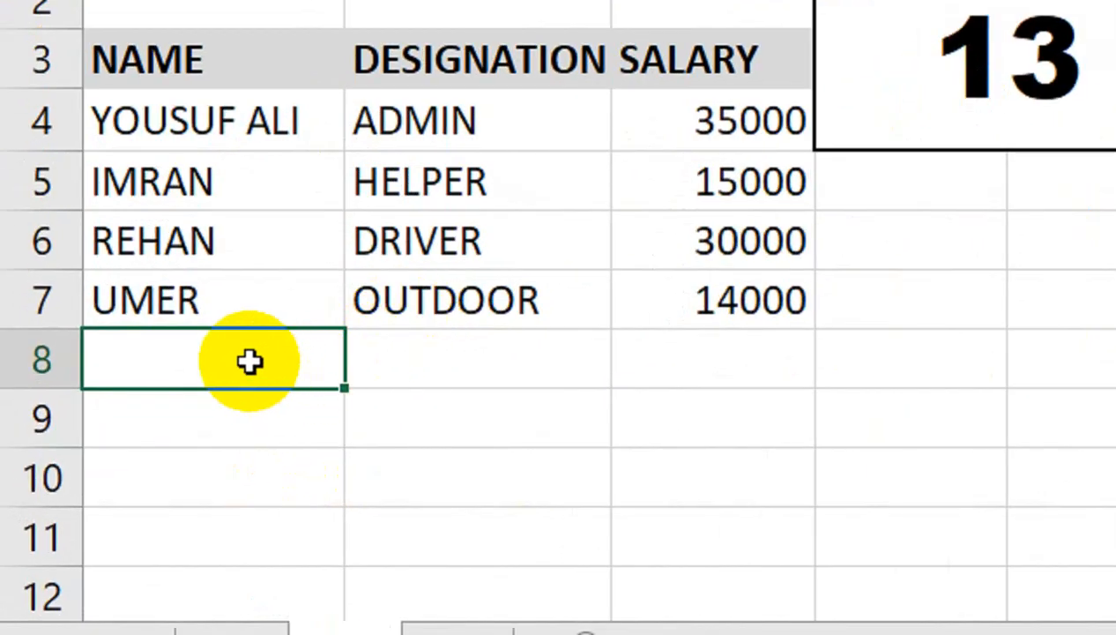
Fill row 8 with the fifth employee's name in capitals, the designation INCHARG and the salary 25000.
text(WASI)
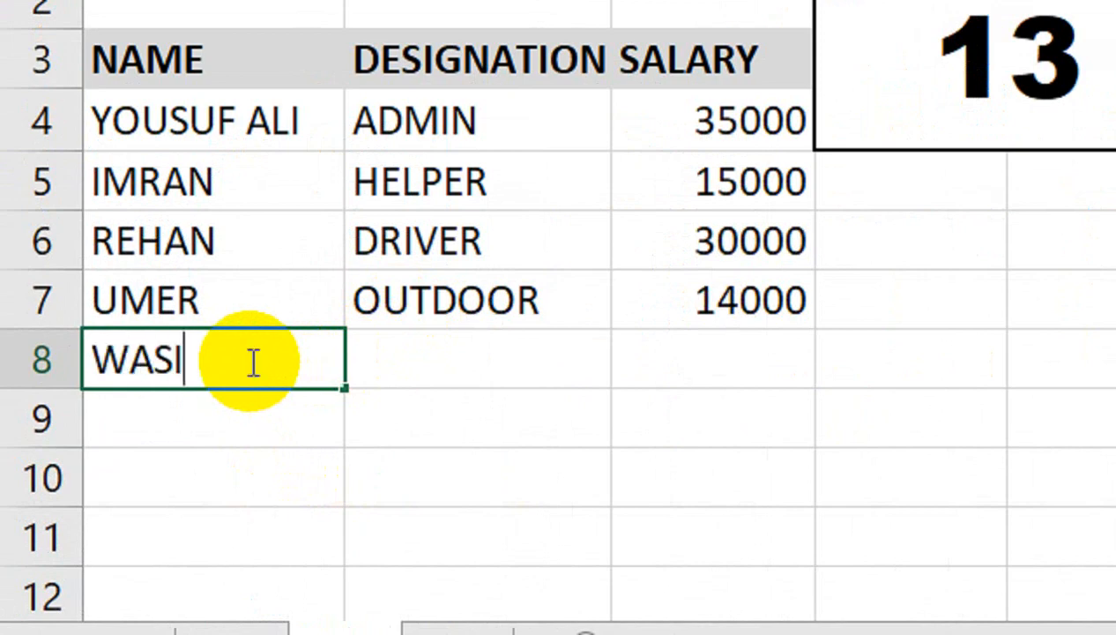
key(Tab)
text(IN)
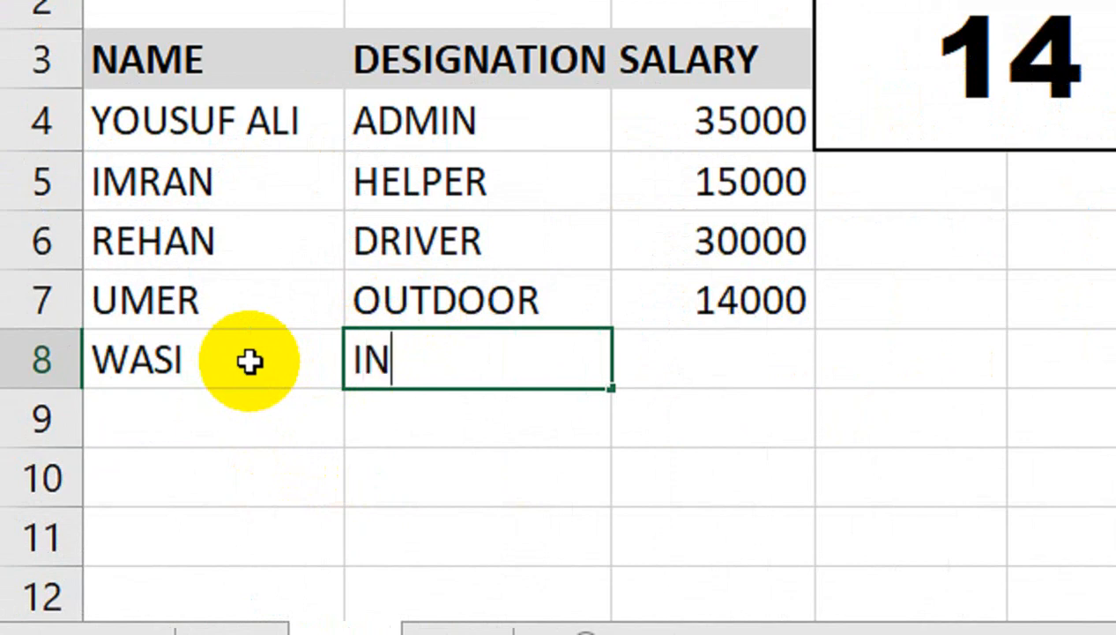
text(CHARG)
key(Tab)
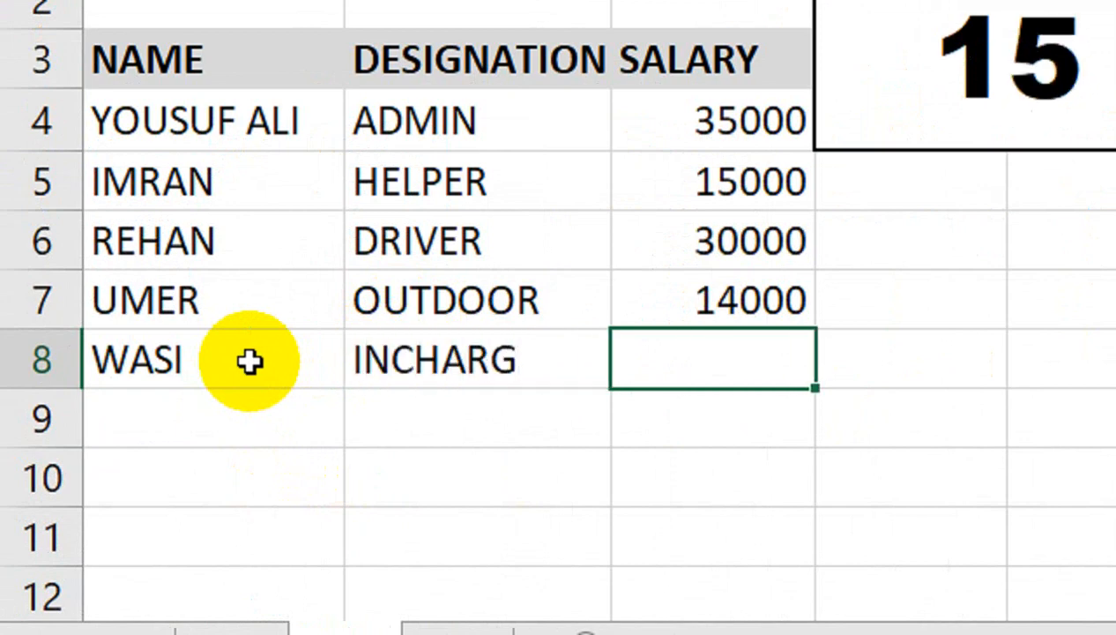
text(25000)
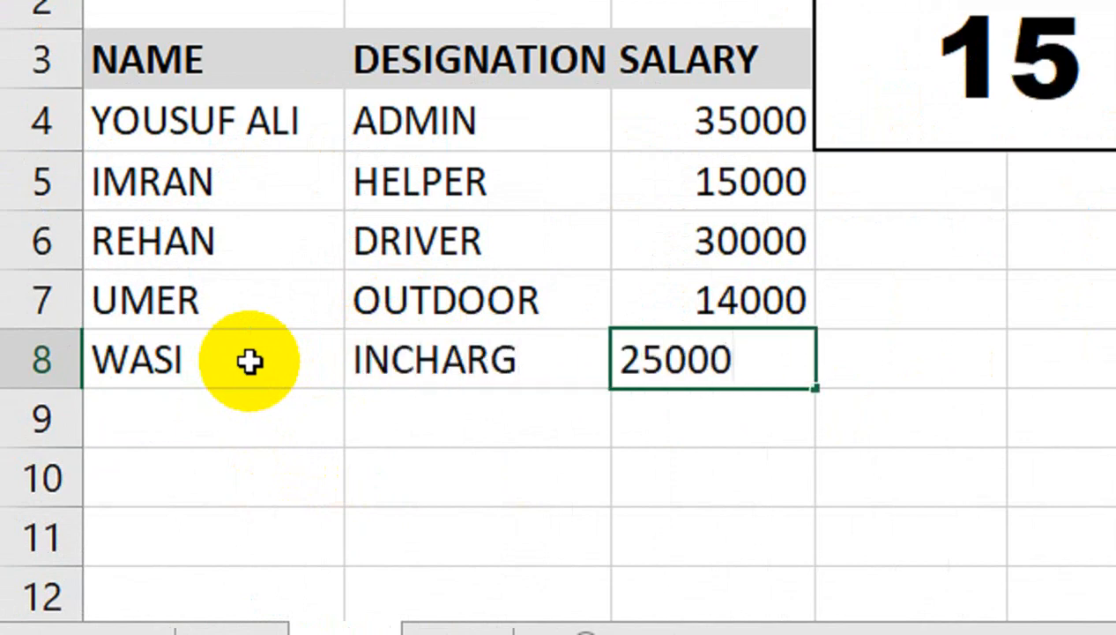
key(Return)
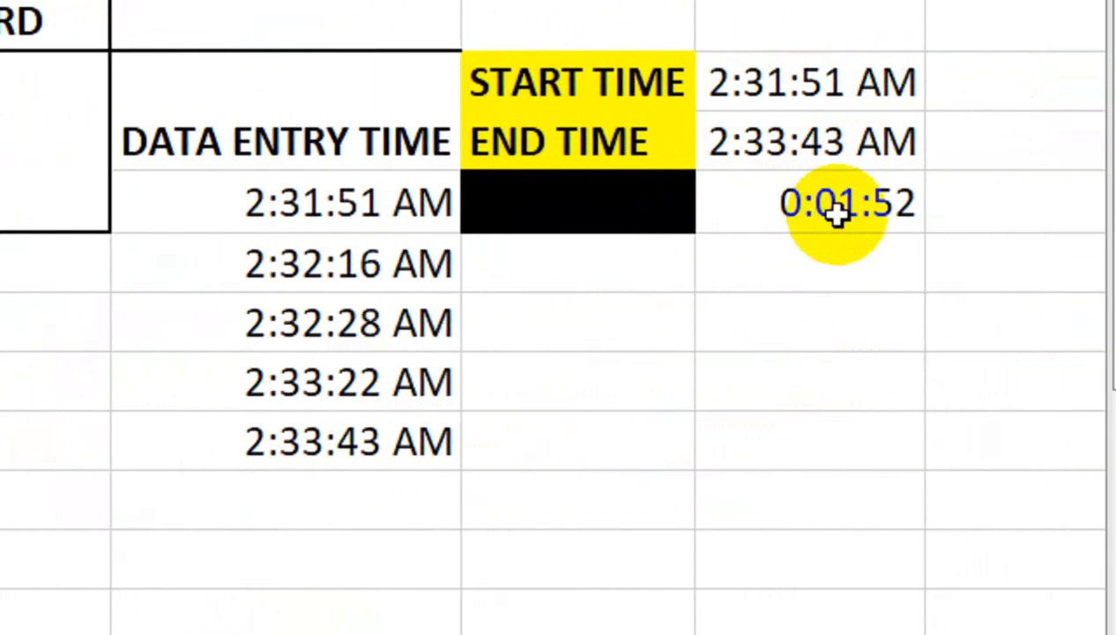
click(633, 199)
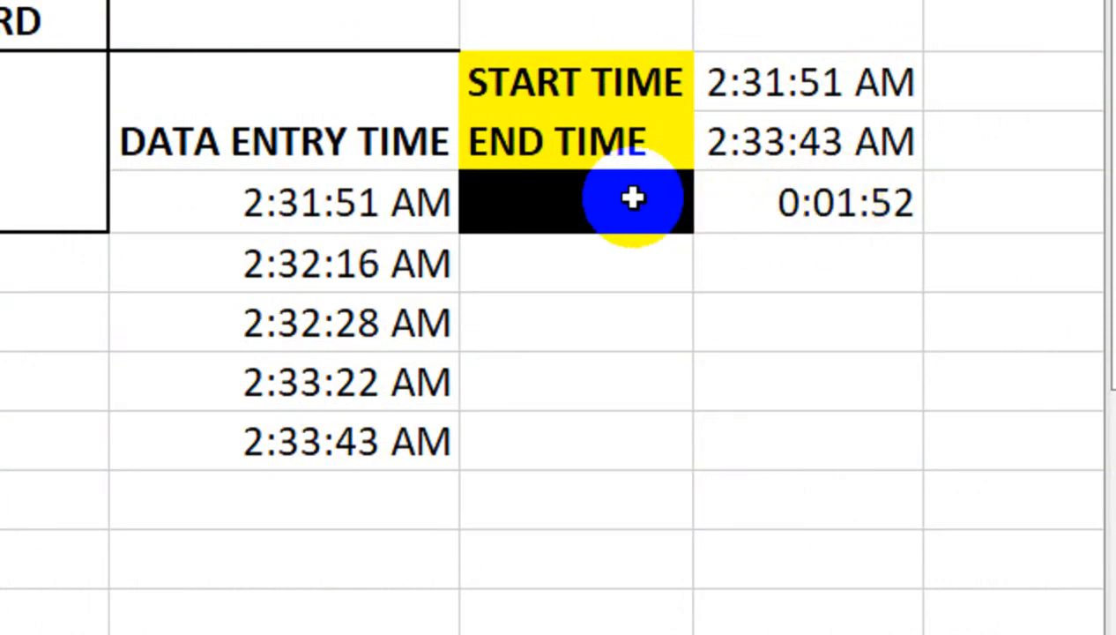